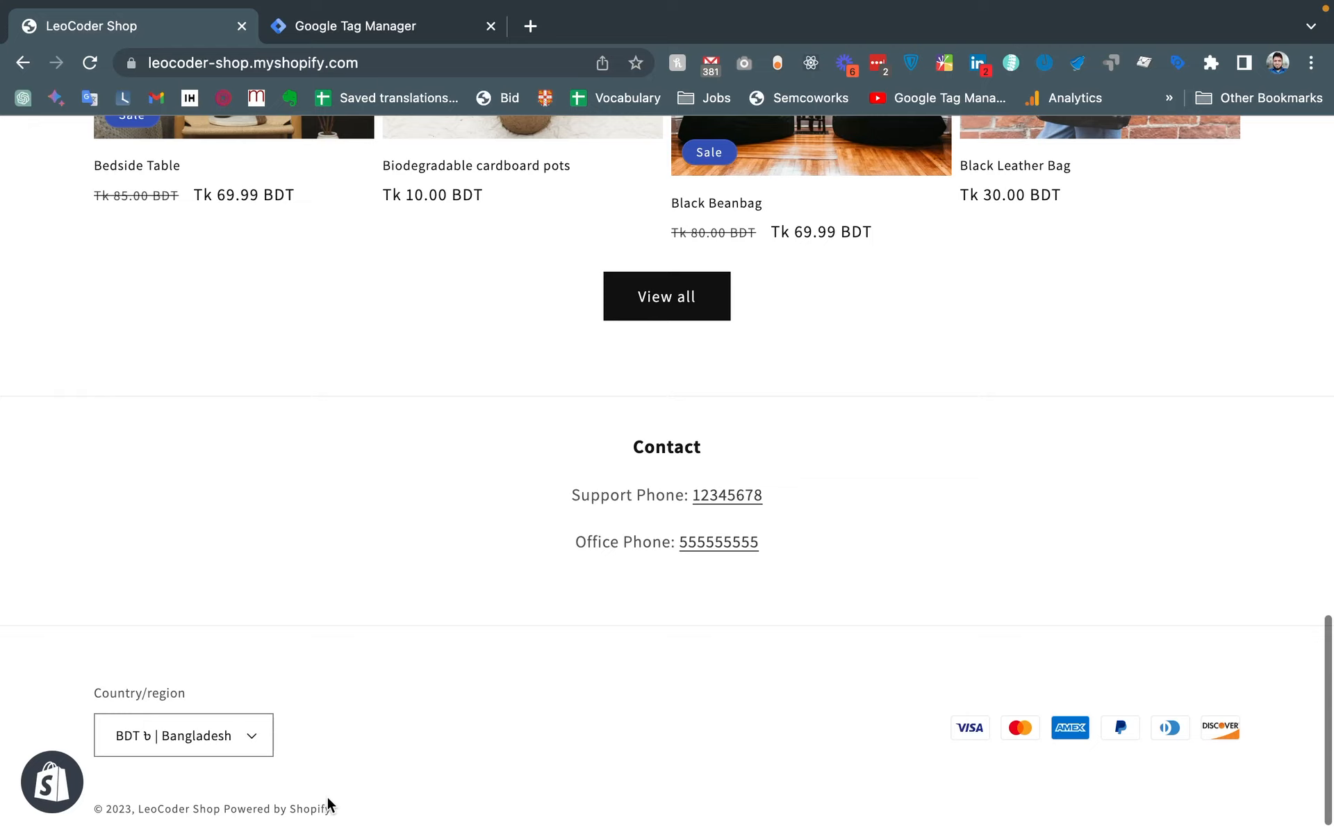
Look through the LeoCoder Shop home page and its full product listing for internal links
{"action": "scroll", "coordinate": [398, 696], "scroll_direction": "up", "scroll_amount": 1}
{"action": "scroll", "coordinate": [401, 706], "scroll_direction": "down", "scroll_amount": 1}
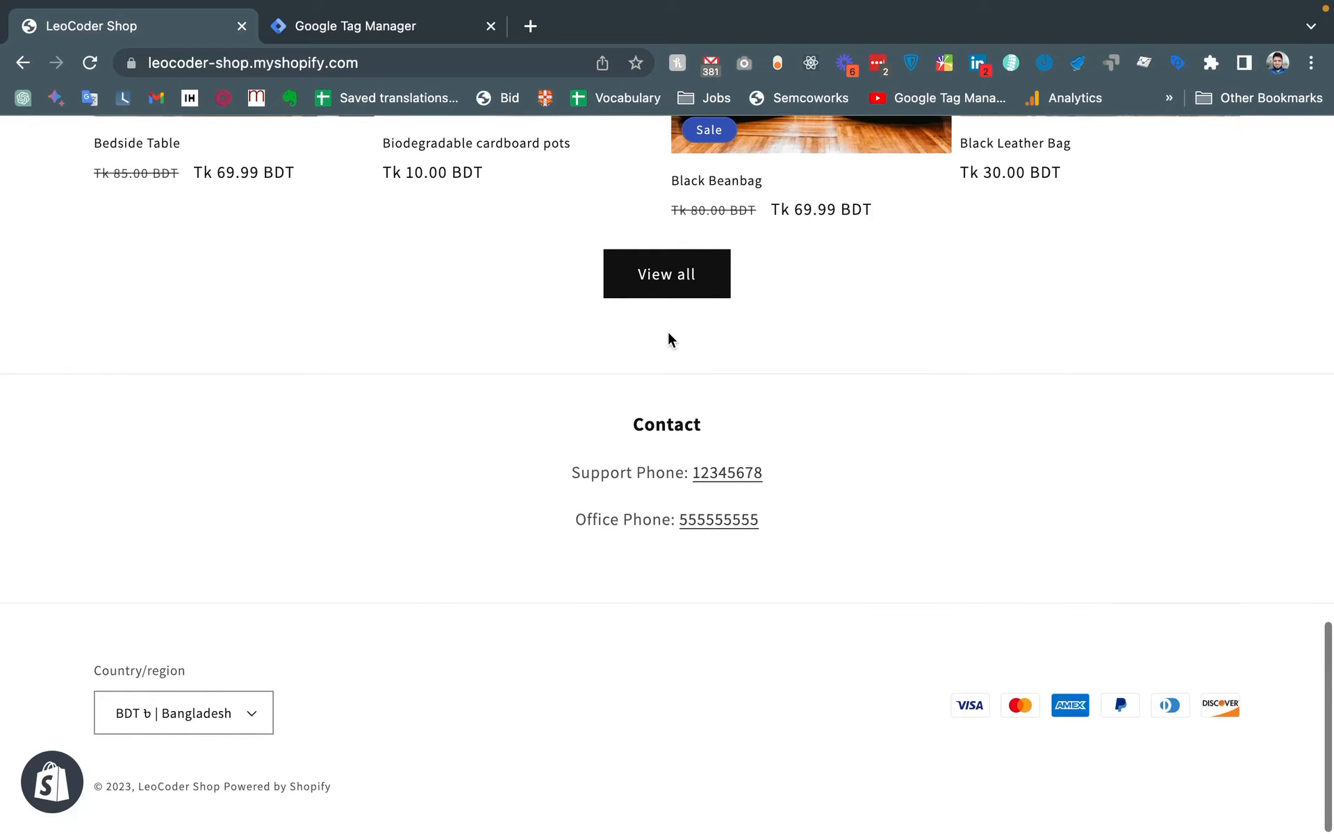
{"action": "left_click", "coordinate": [683, 280]}
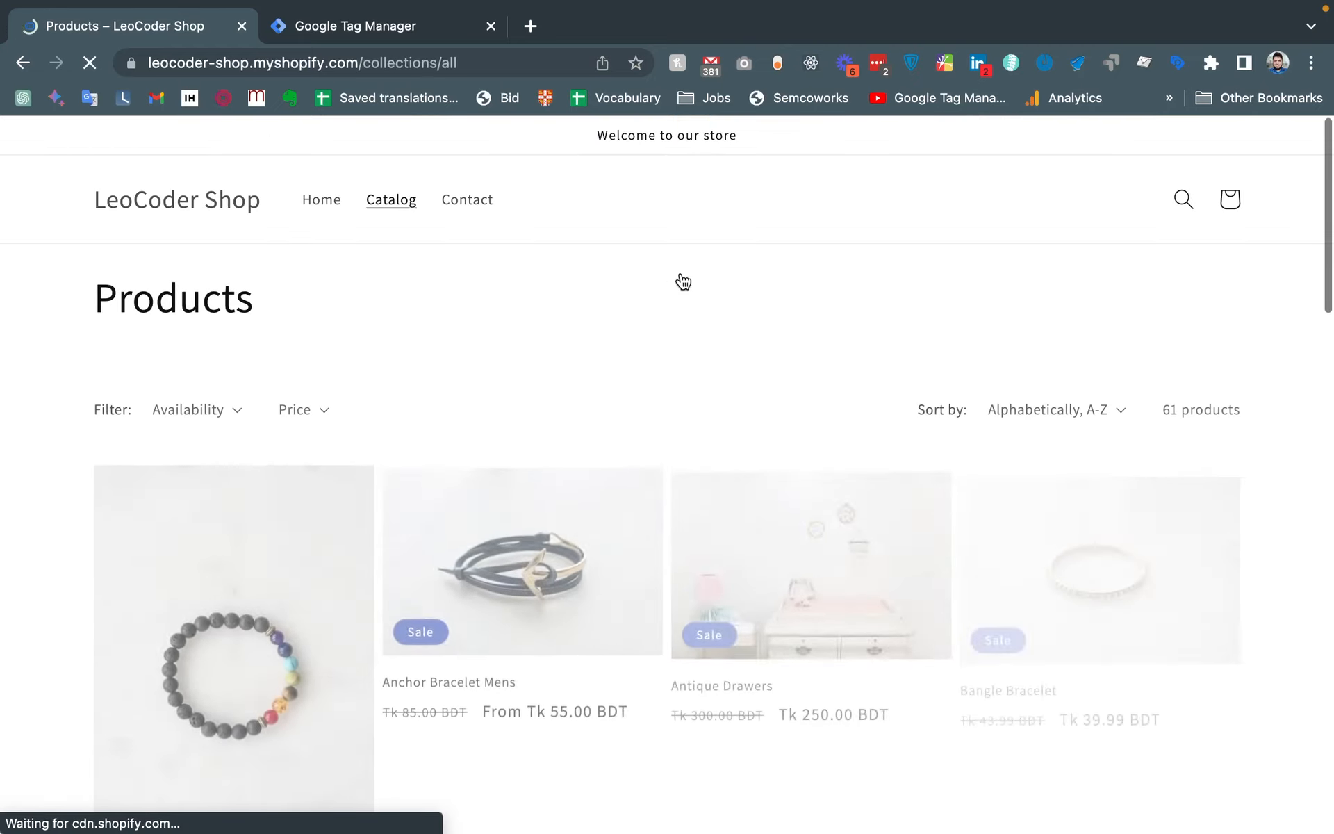
{"action": "left_click", "coordinate": [201, 203]}
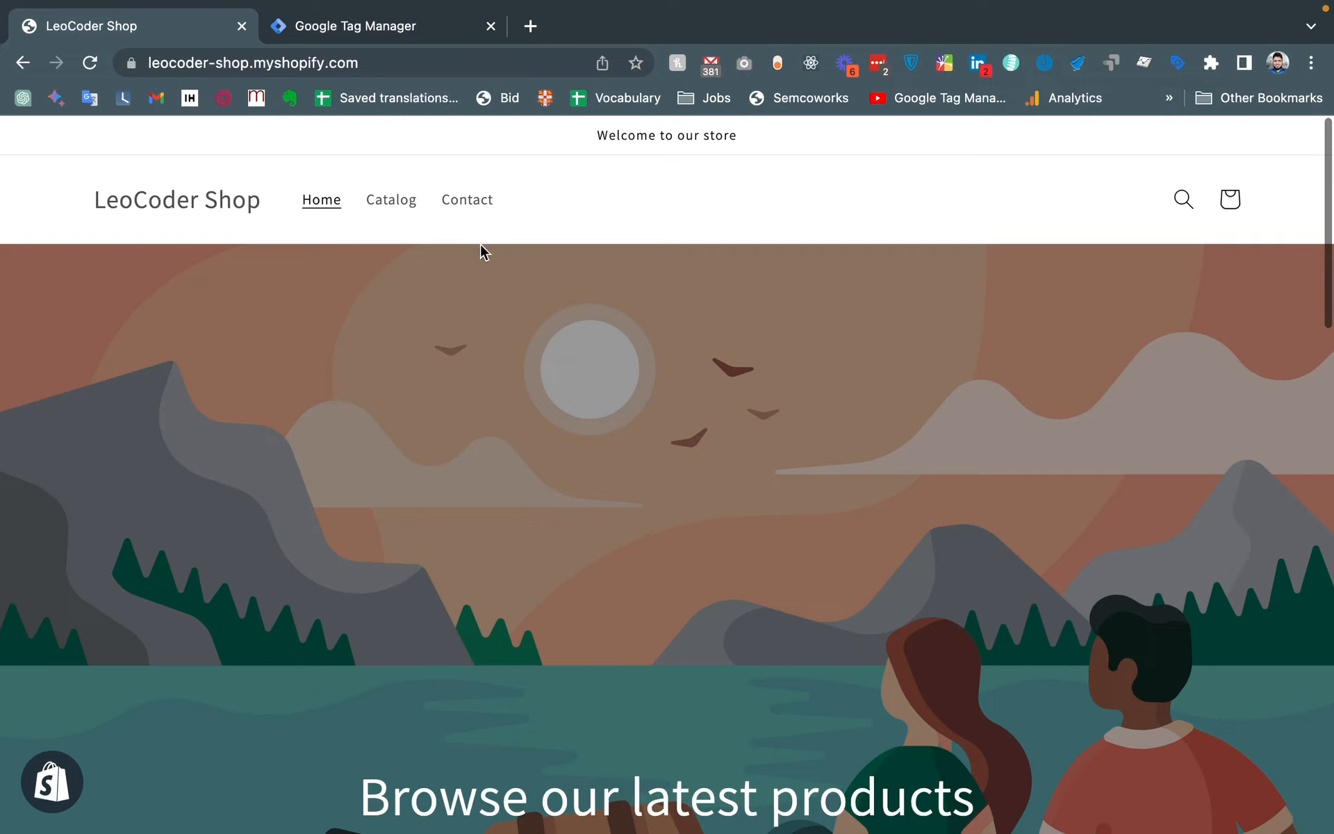
{"action": "scroll", "coordinate": [481, 247], "scroll_direction": "down", "scroll_amount": 15}
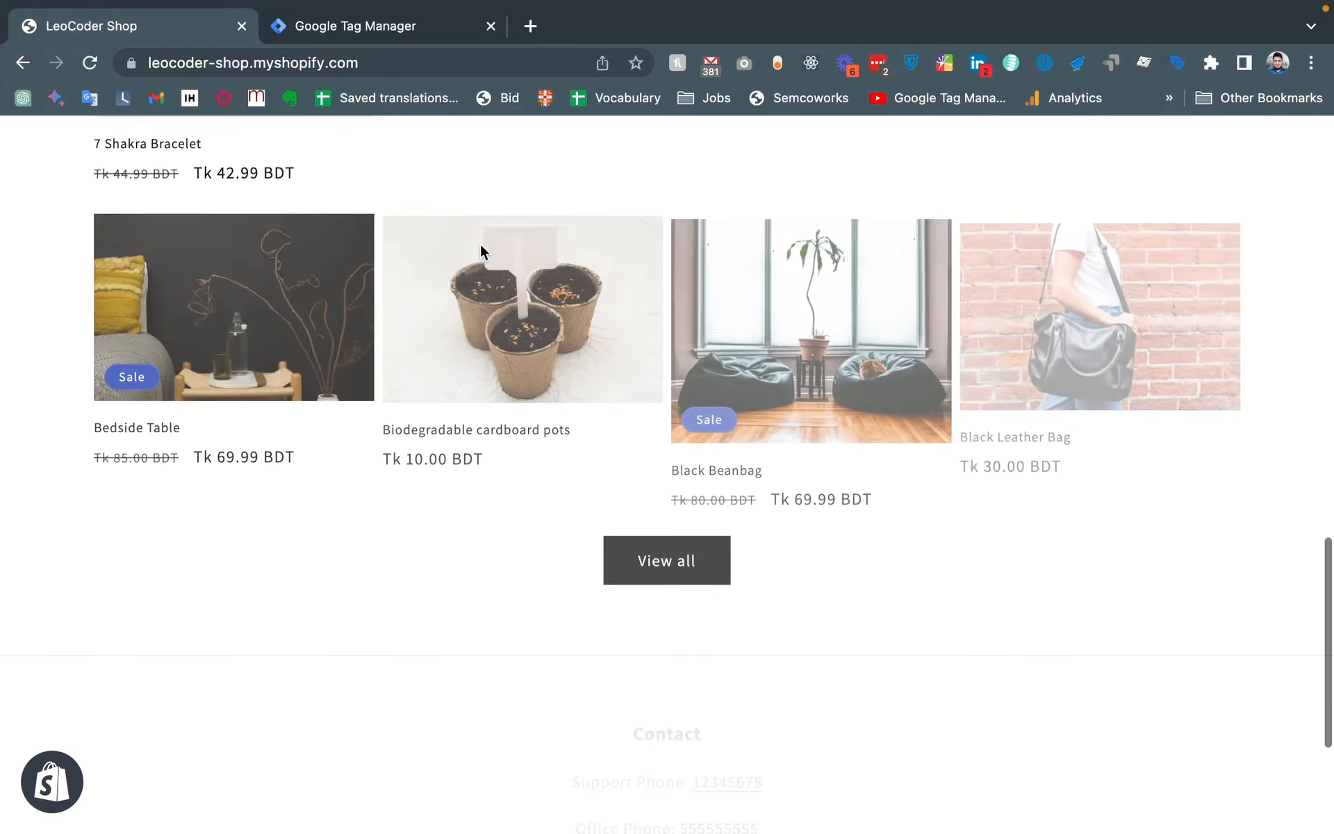
{"action": "scroll", "coordinate": [481, 251], "scroll_direction": "down", "scroll_amount": 3}
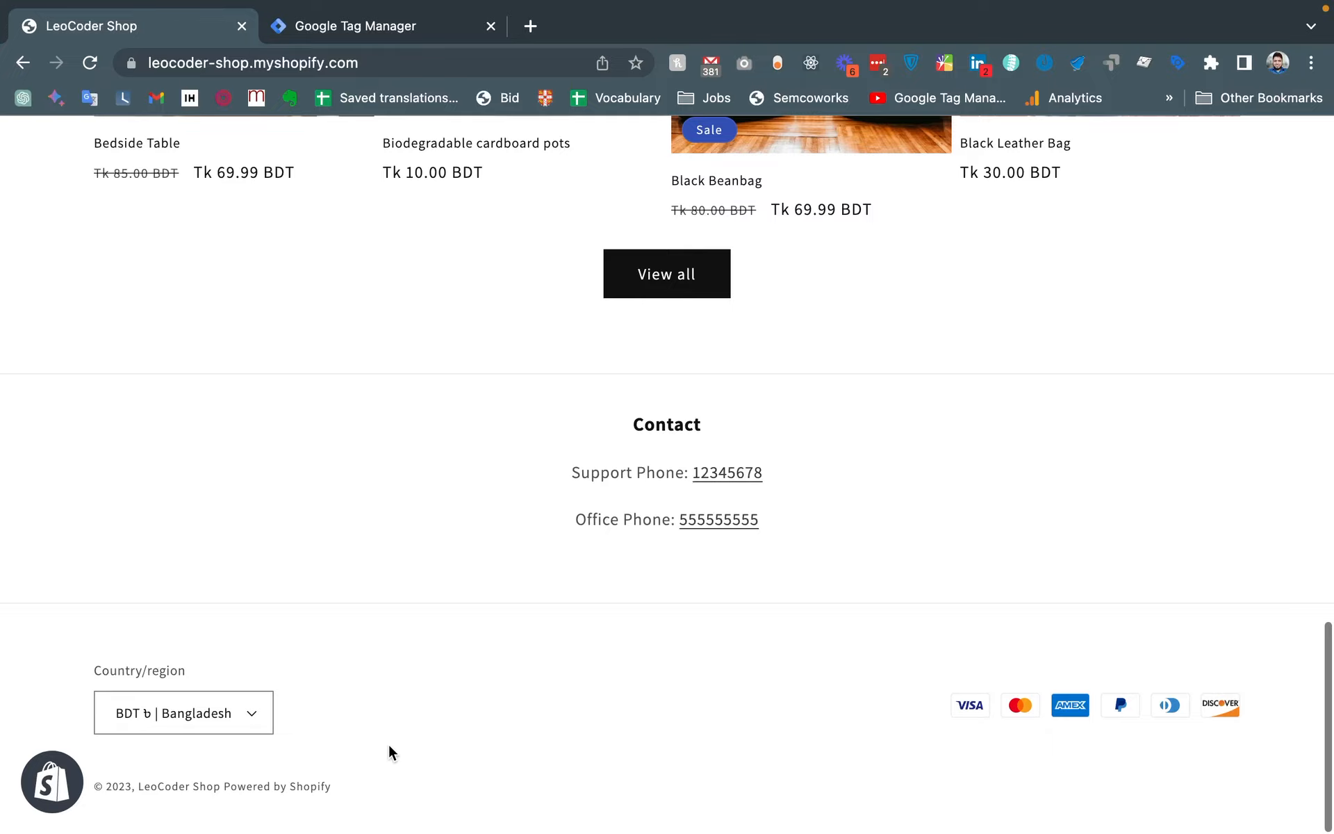
{"action": "scroll", "coordinate": [388, 742], "scroll_direction": "up", "scroll_amount": 20}
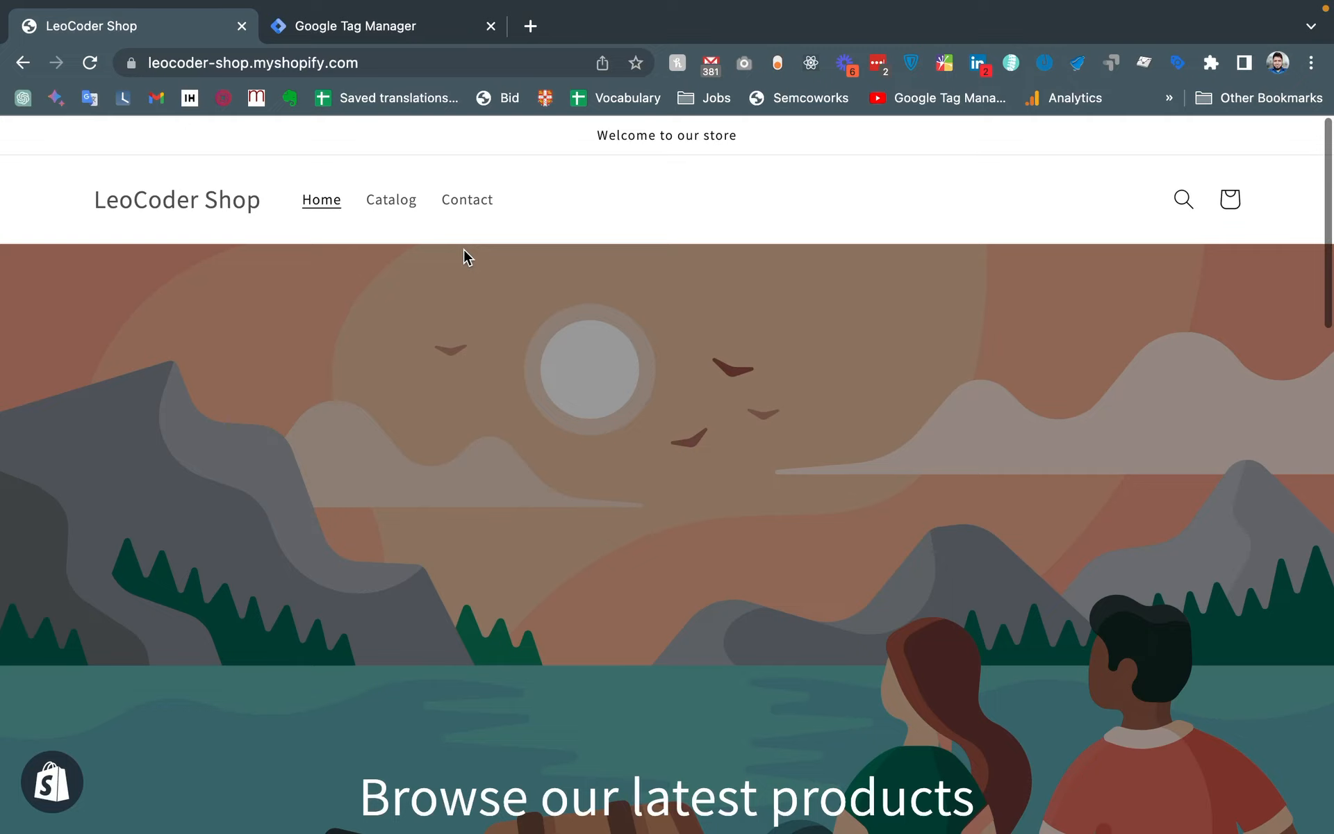
{"action": "scroll", "coordinate": [464, 249], "scroll_direction": "down", "scroll_amount": 5}
{"action": "scroll", "coordinate": [464, 249], "scroll_direction": "up", "scroll_amount": 6}
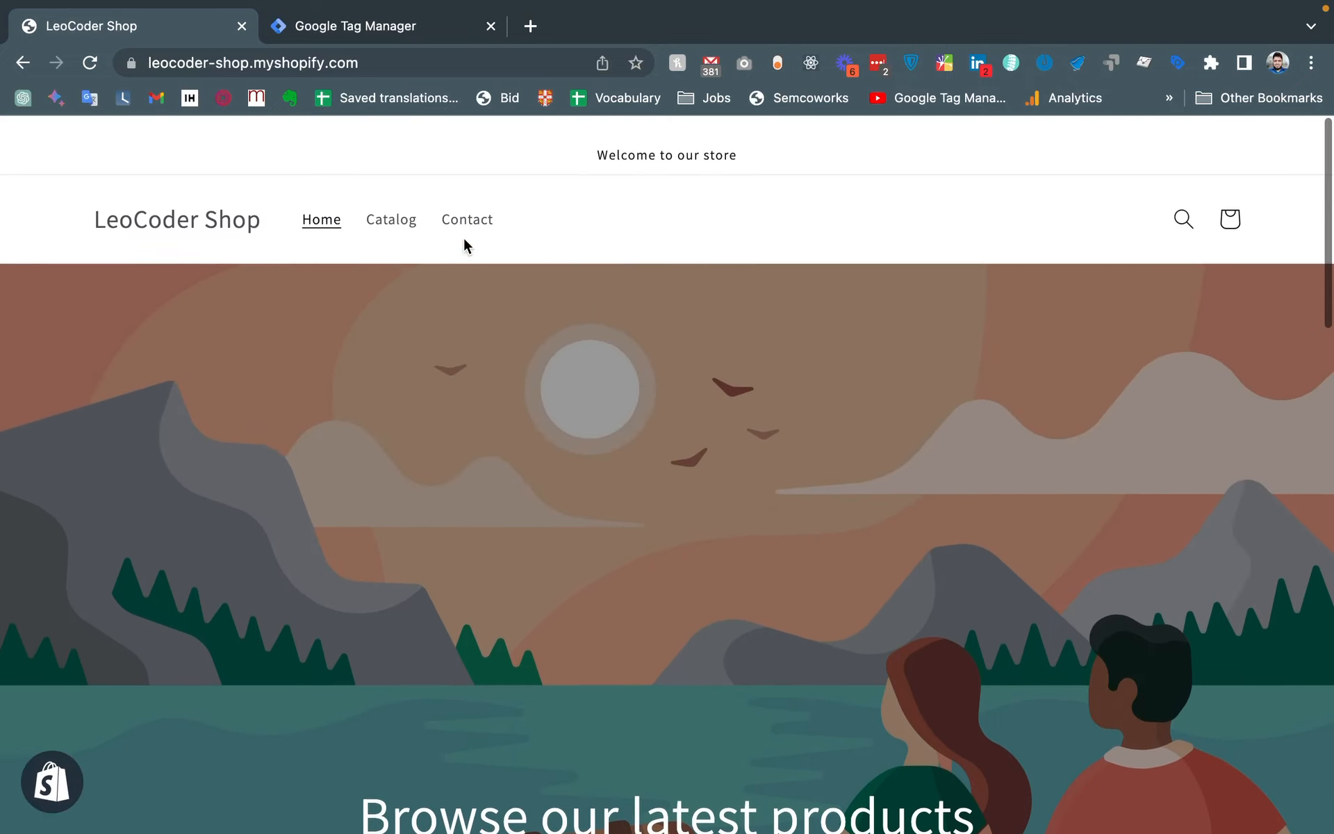
Switch to Google Tag Manager and start a new user-defined variable named "var - isOutbound"
{"action": "left_click_drag", "start_coordinate": [348, 31], "coordinate": [182, 35]}
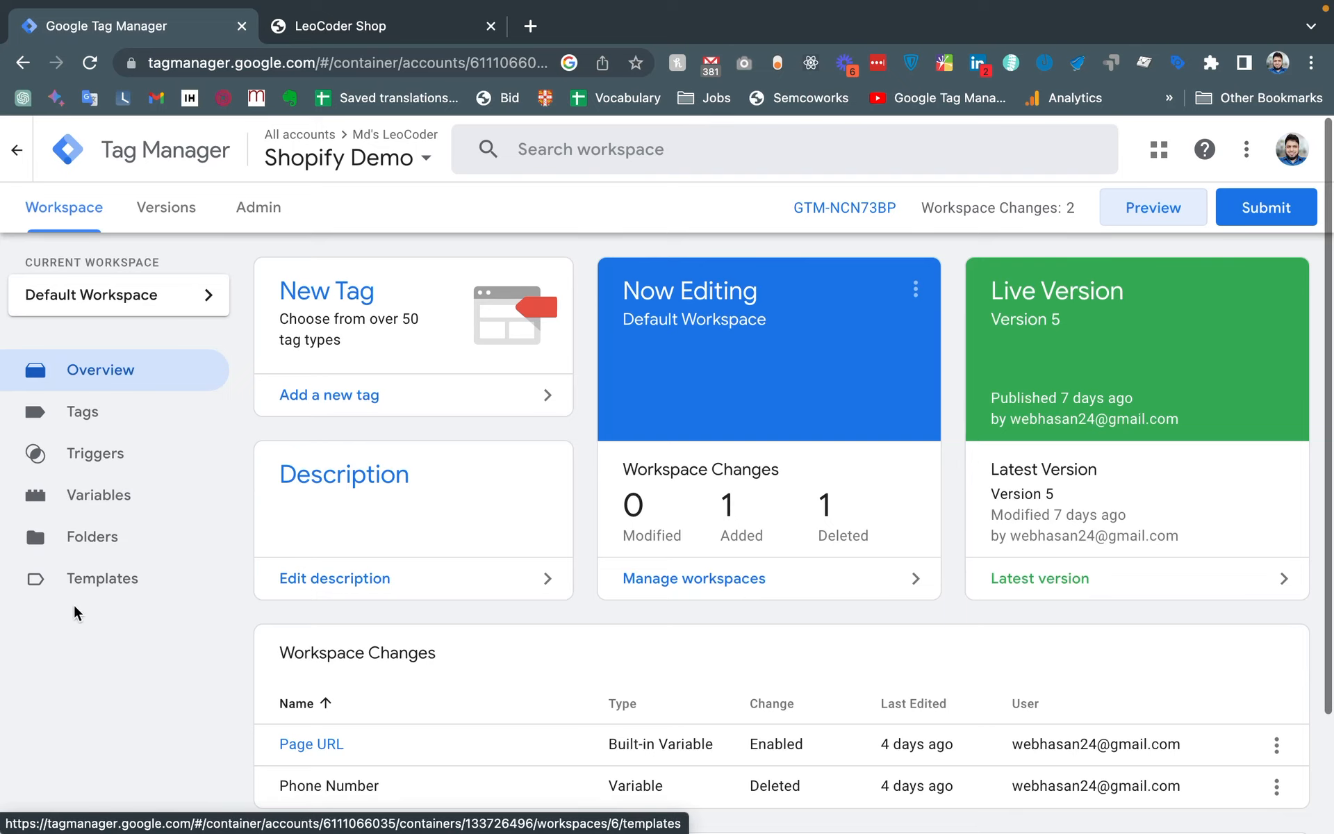
{"action": "left_click", "coordinate": [130, 498]}
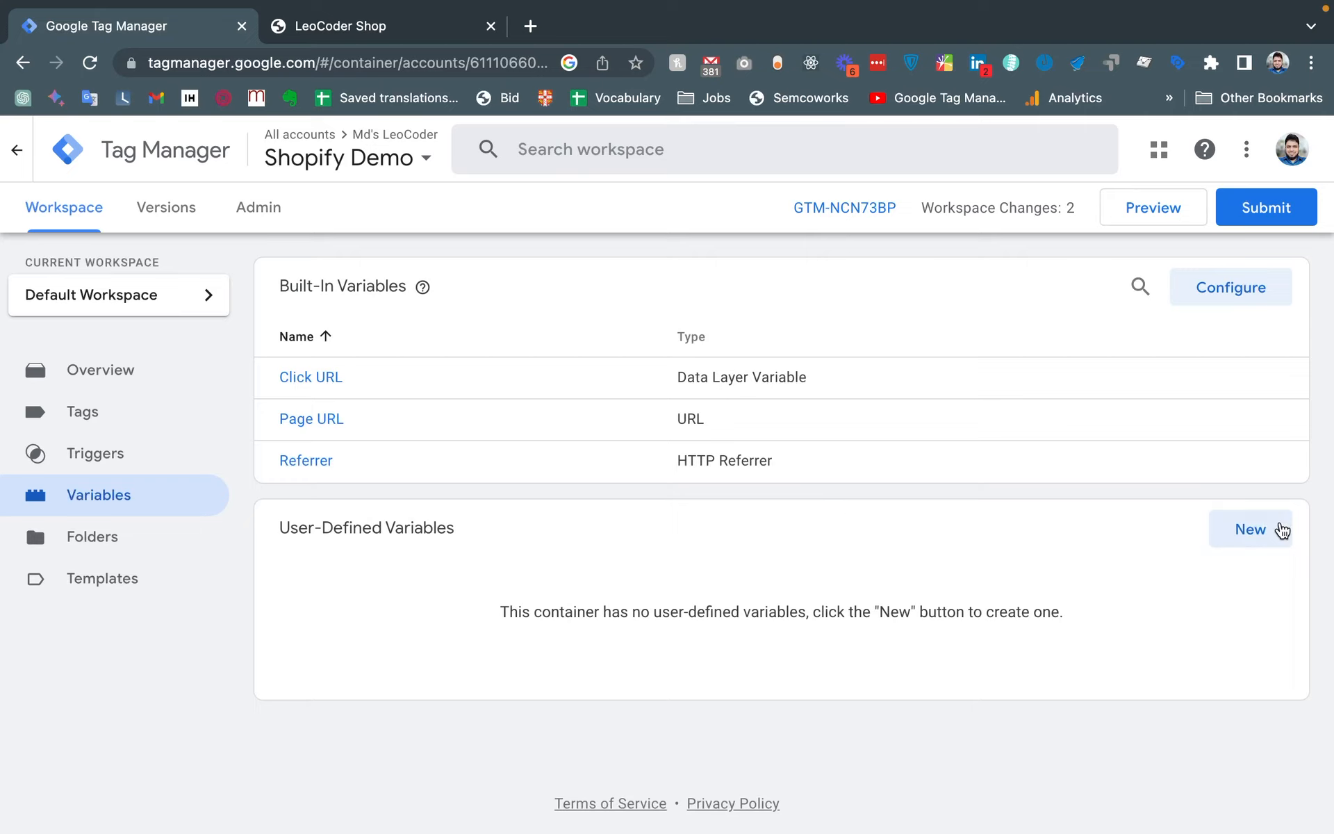
{"action": "left_click", "coordinate": [1280, 530]}
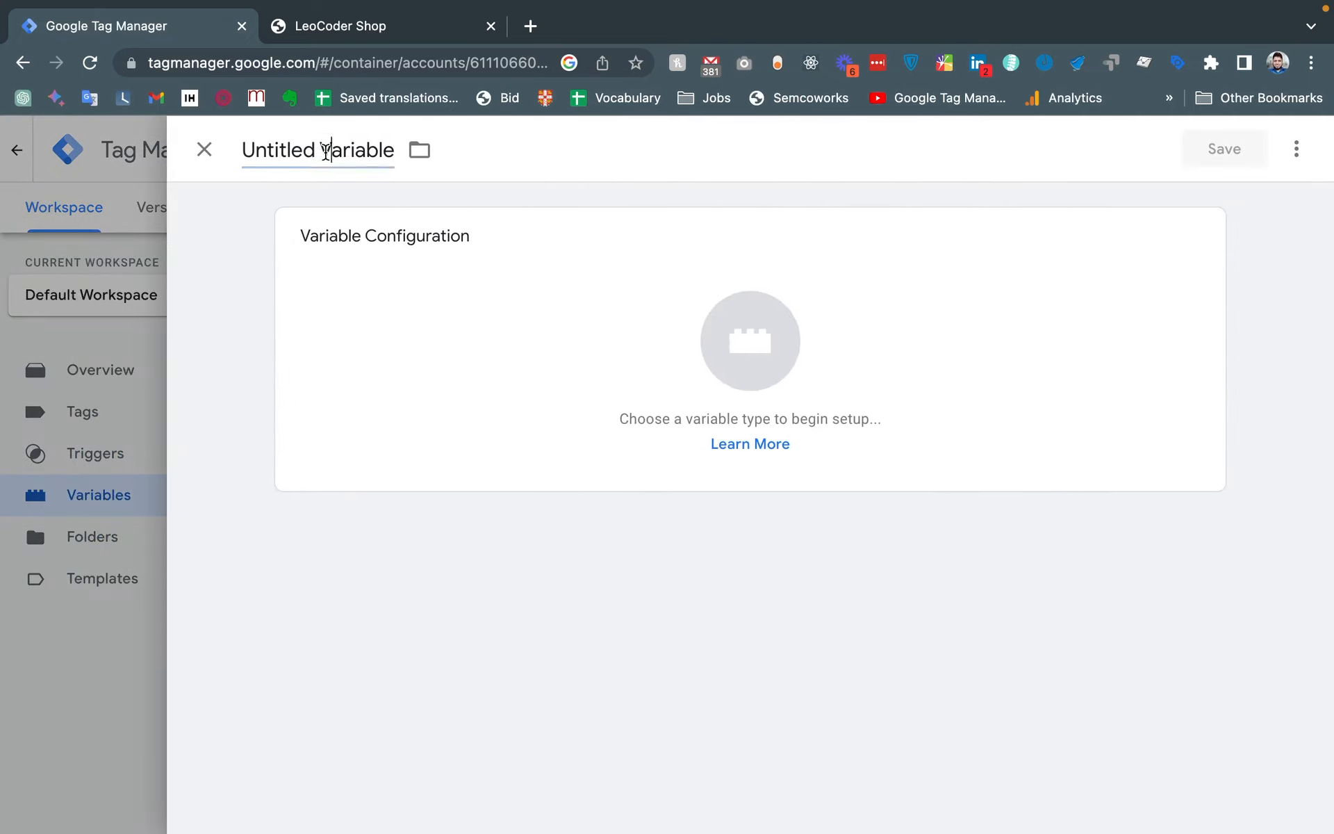
{"action": "left_click", "coordinate": [325, 151]}
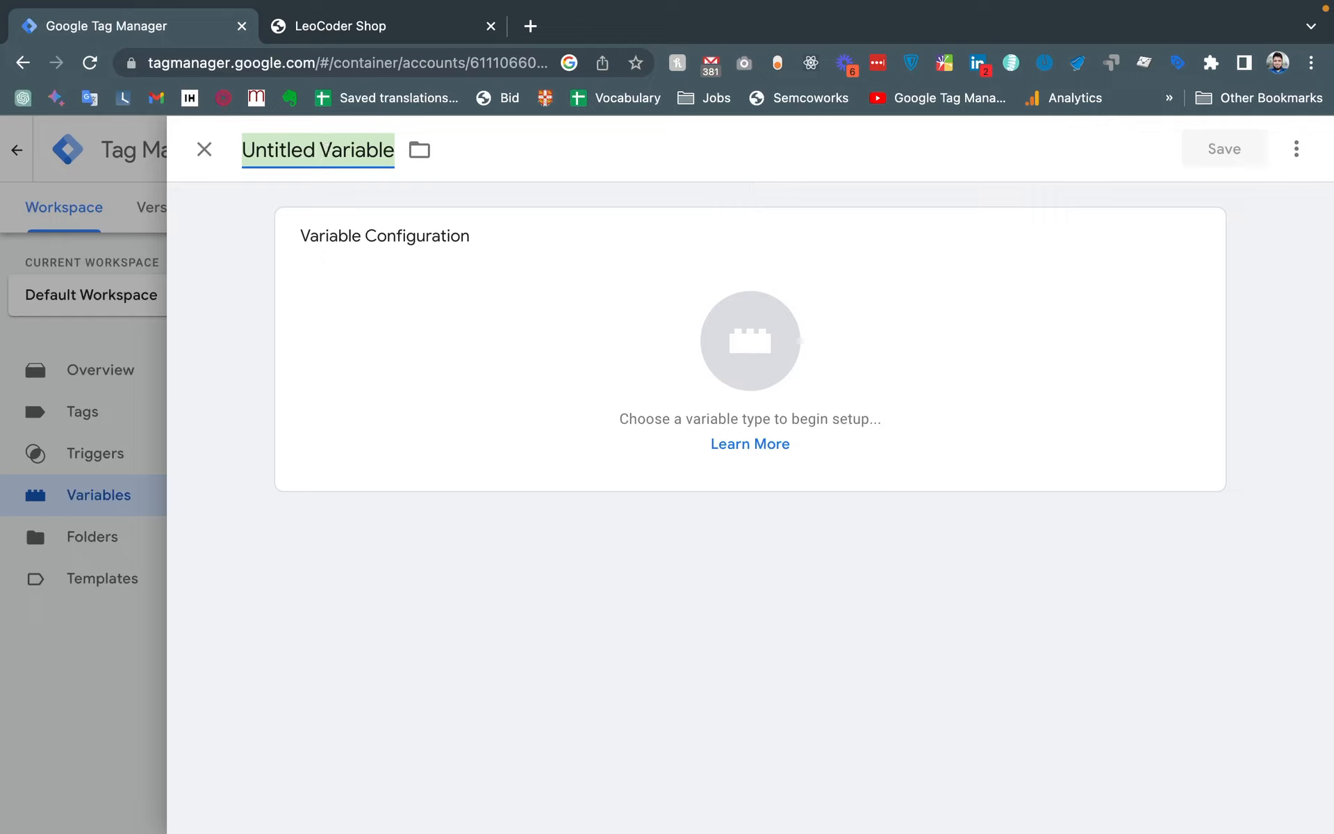
{"action": "key", "text": "BackSpace"}
{"action": "type", "text": "ver"}
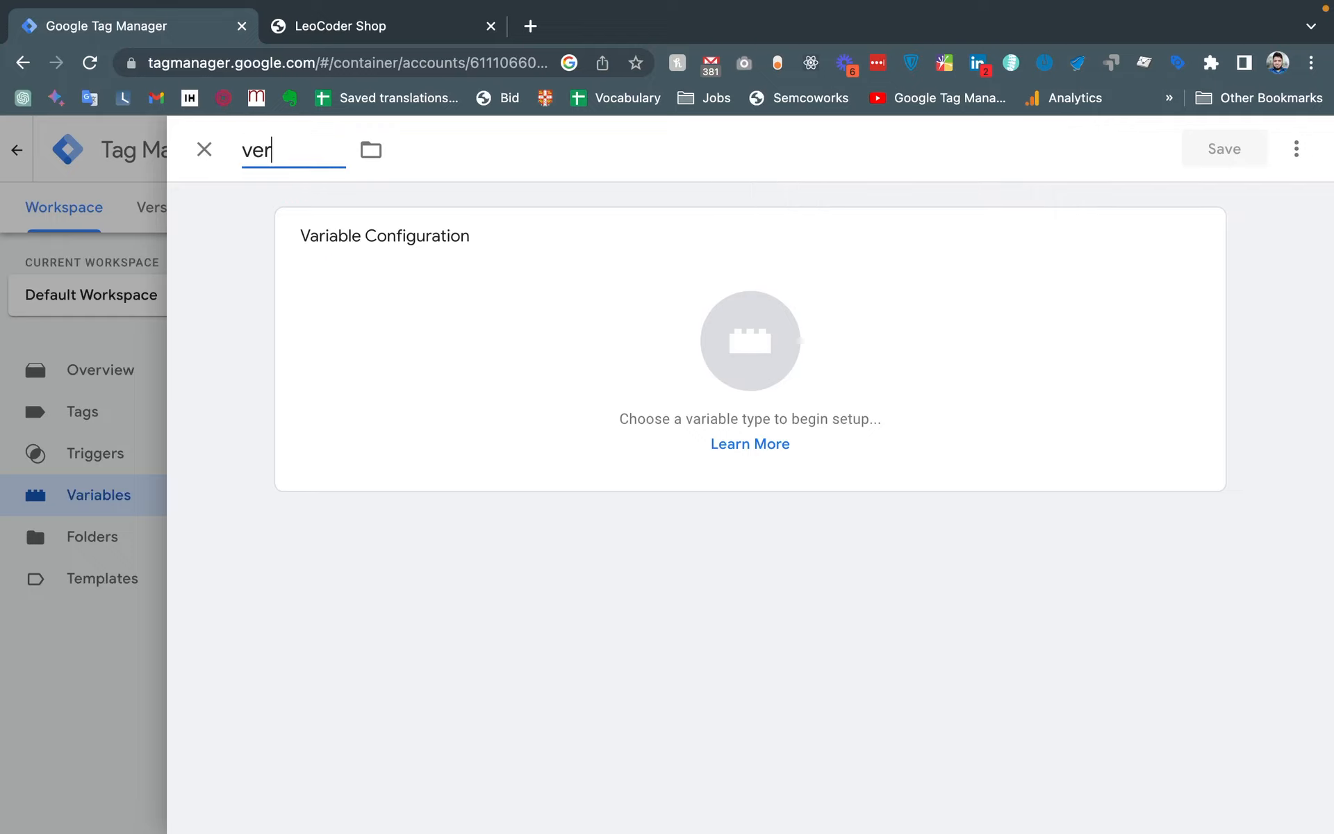
{"action": "type", "text": "var - isOutbount"}
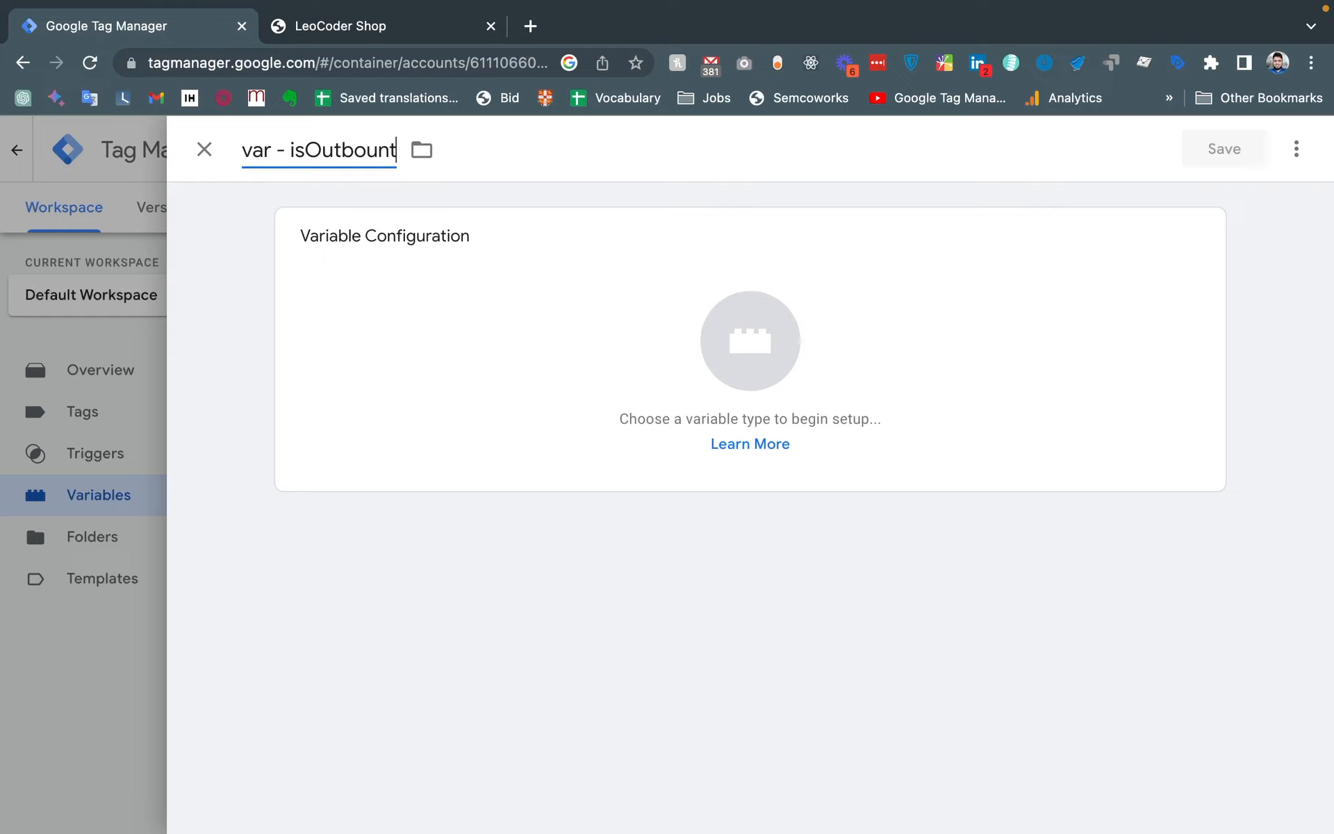
{"action": "key", "text": "BackSpace"}
{"action": "type", "text": "d"}
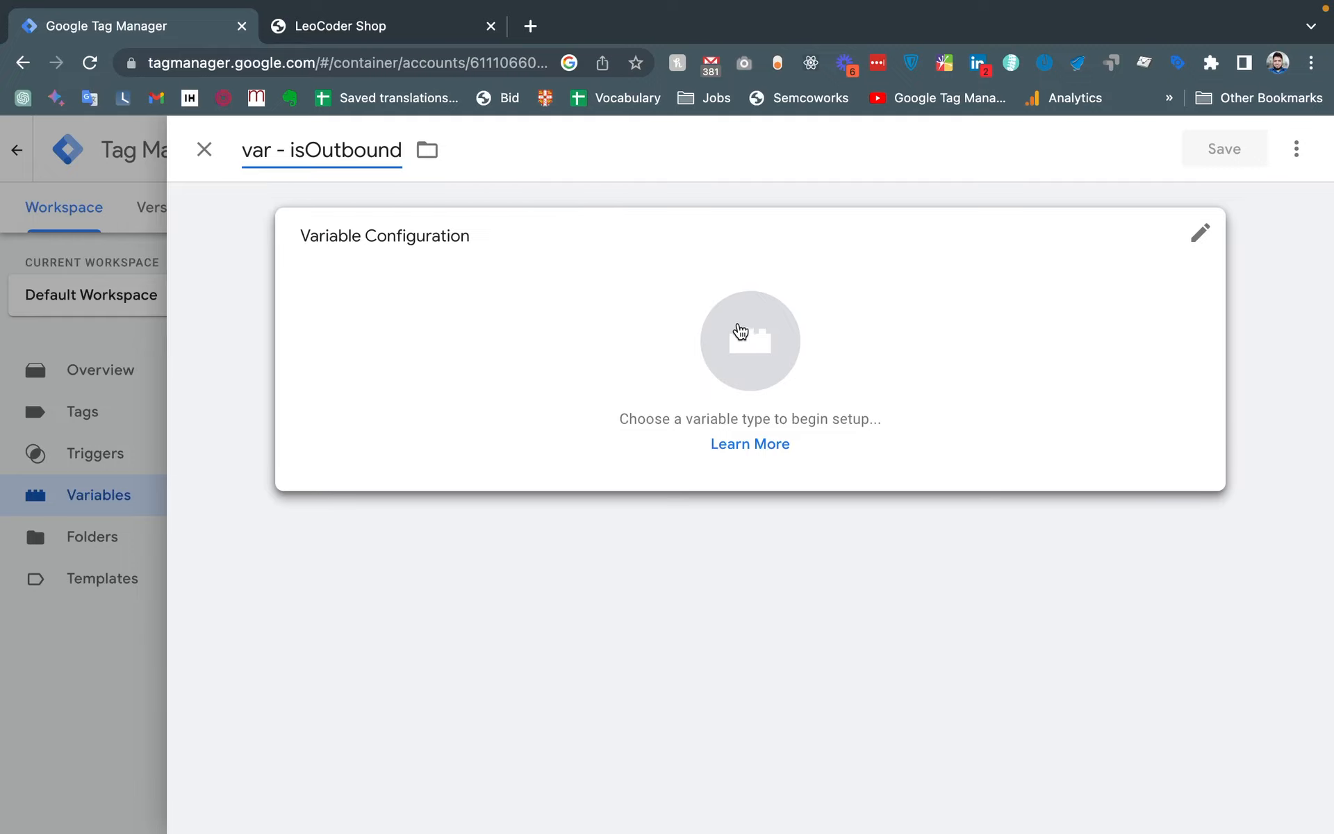
Configure the variable as an Auto-Event Variable based on the Element URL
{"action": "left_click", "coordinate": [741, 332]}
{"action": "scroll", "coordinate": [920, 416], "scroll_direction": "down", "scroll_amount": 3}
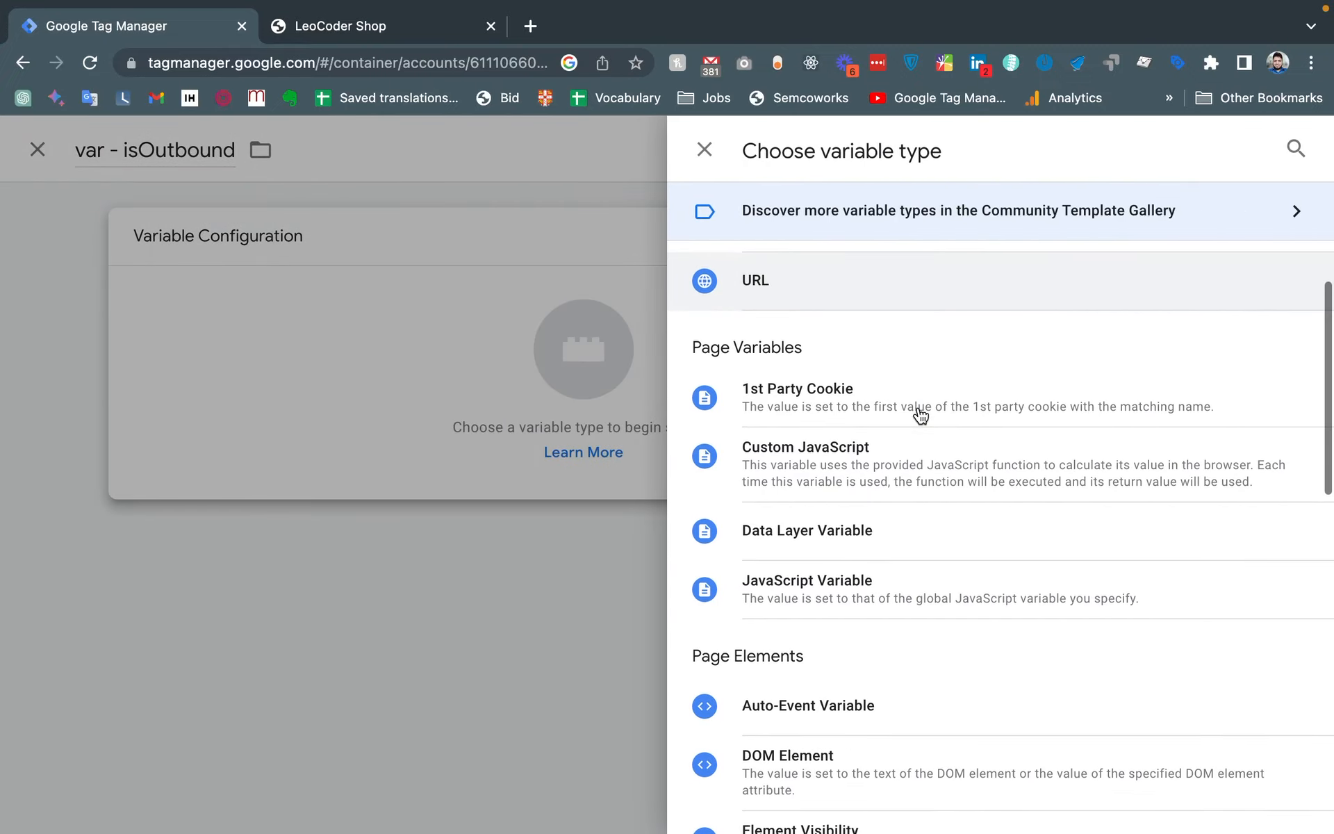
{"action": "scroll", "coordinate": [922, 416], "scroll_direction": "down", "scroll_amount": 3}
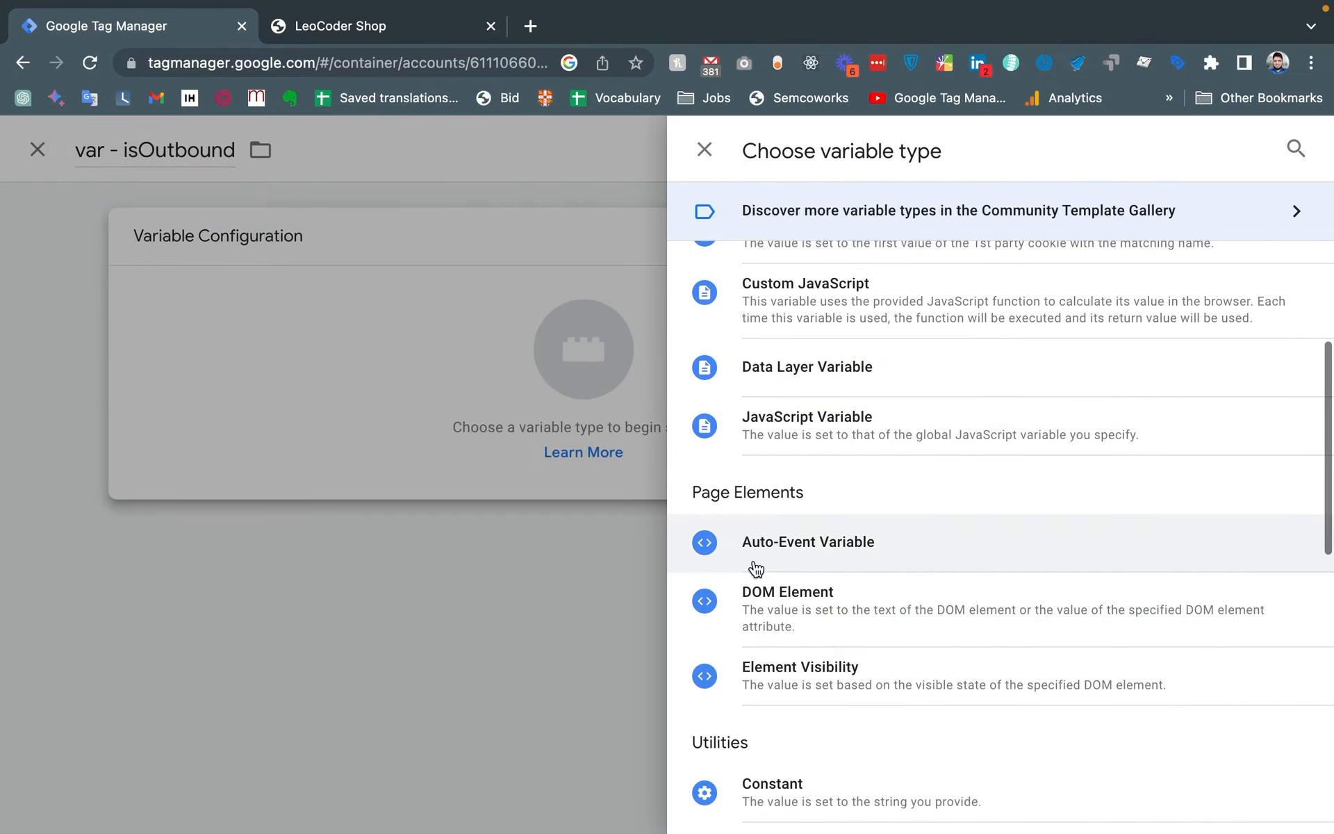
{"action": "left_click", "coordinate": [795, 558]}
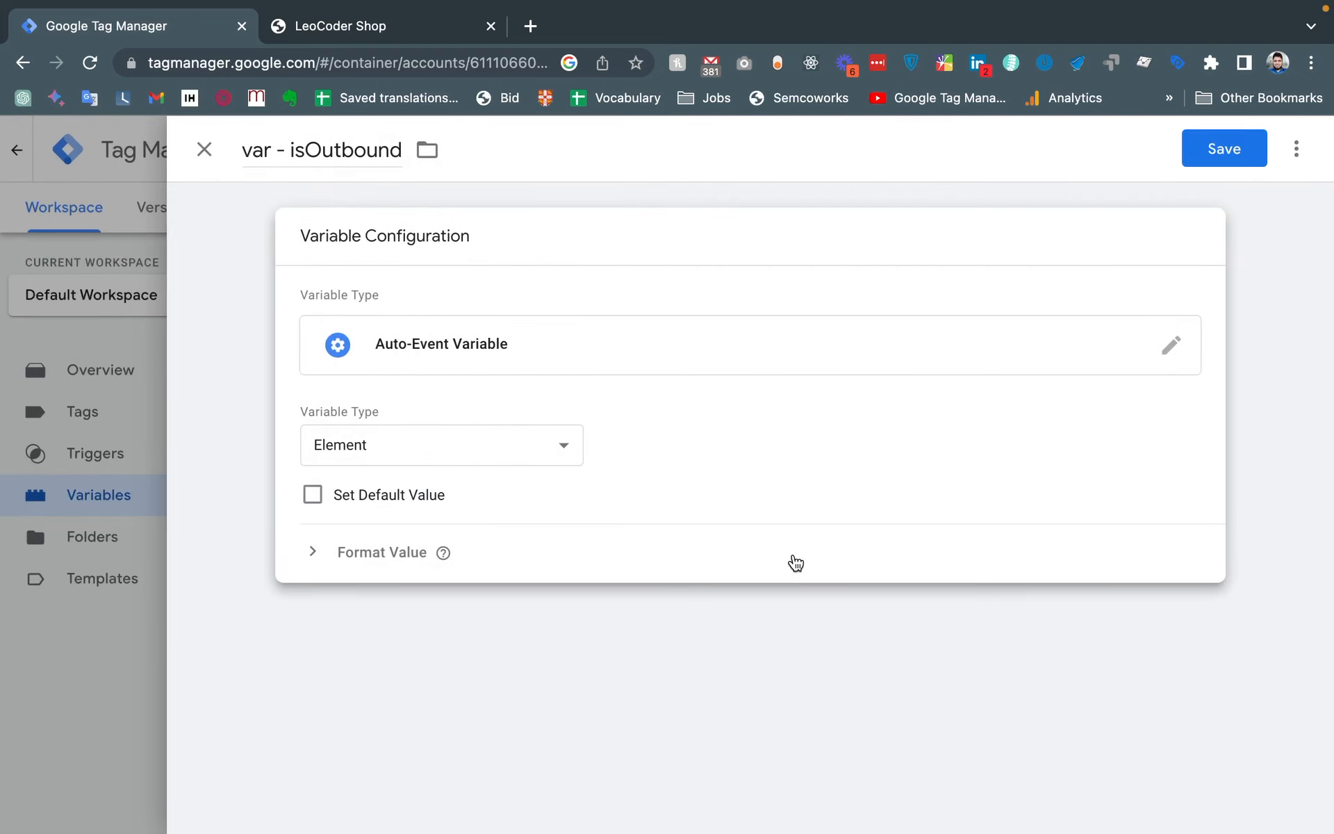
{"action": "left_click", "coordinate": [547, 452]}
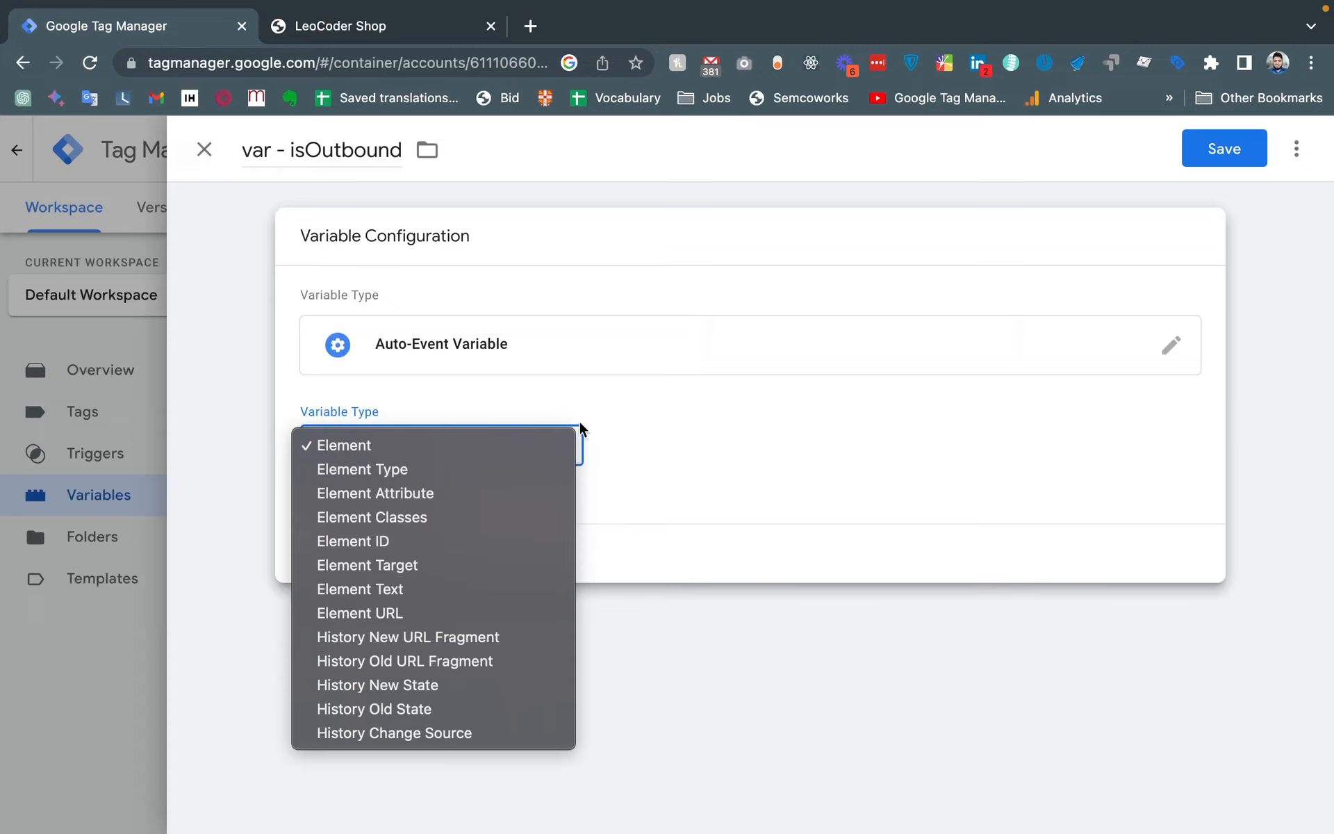
{"action": "left_click", "coordinate": [372, 615]}
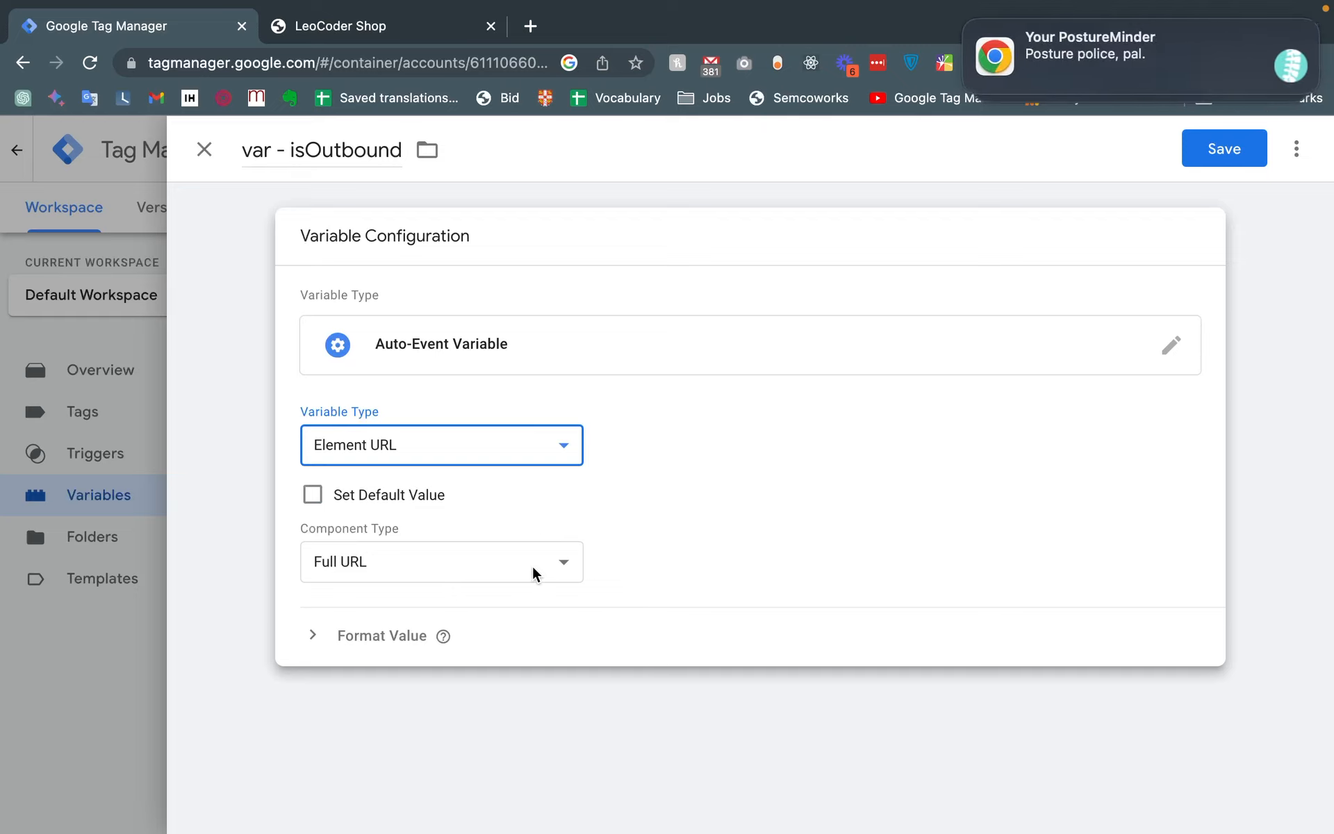
{"action": "left_click", "coordinate": [971, 23]}
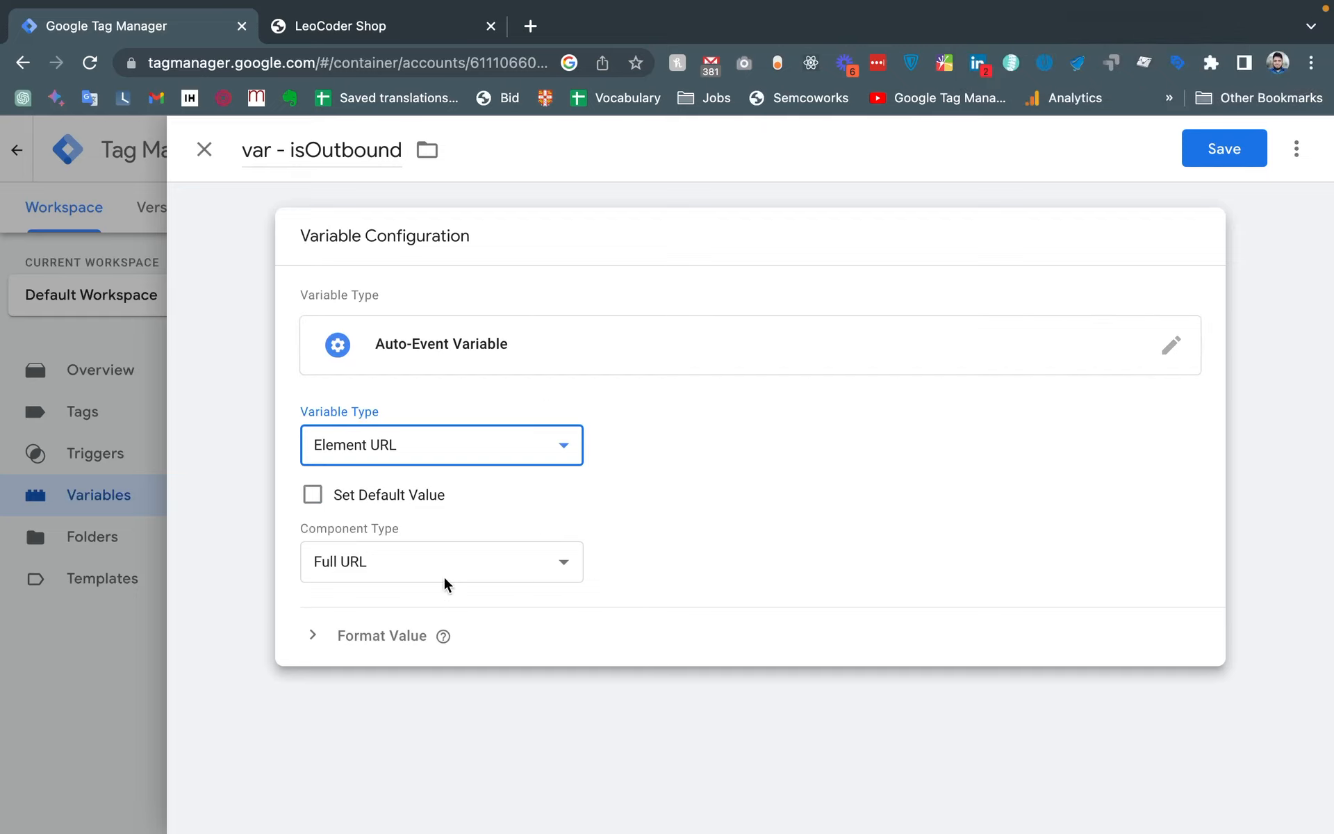
Set the variable's URL component type to Is Outbound and save the variable
{"action": "left_click", "coordinate": [447, 571]}
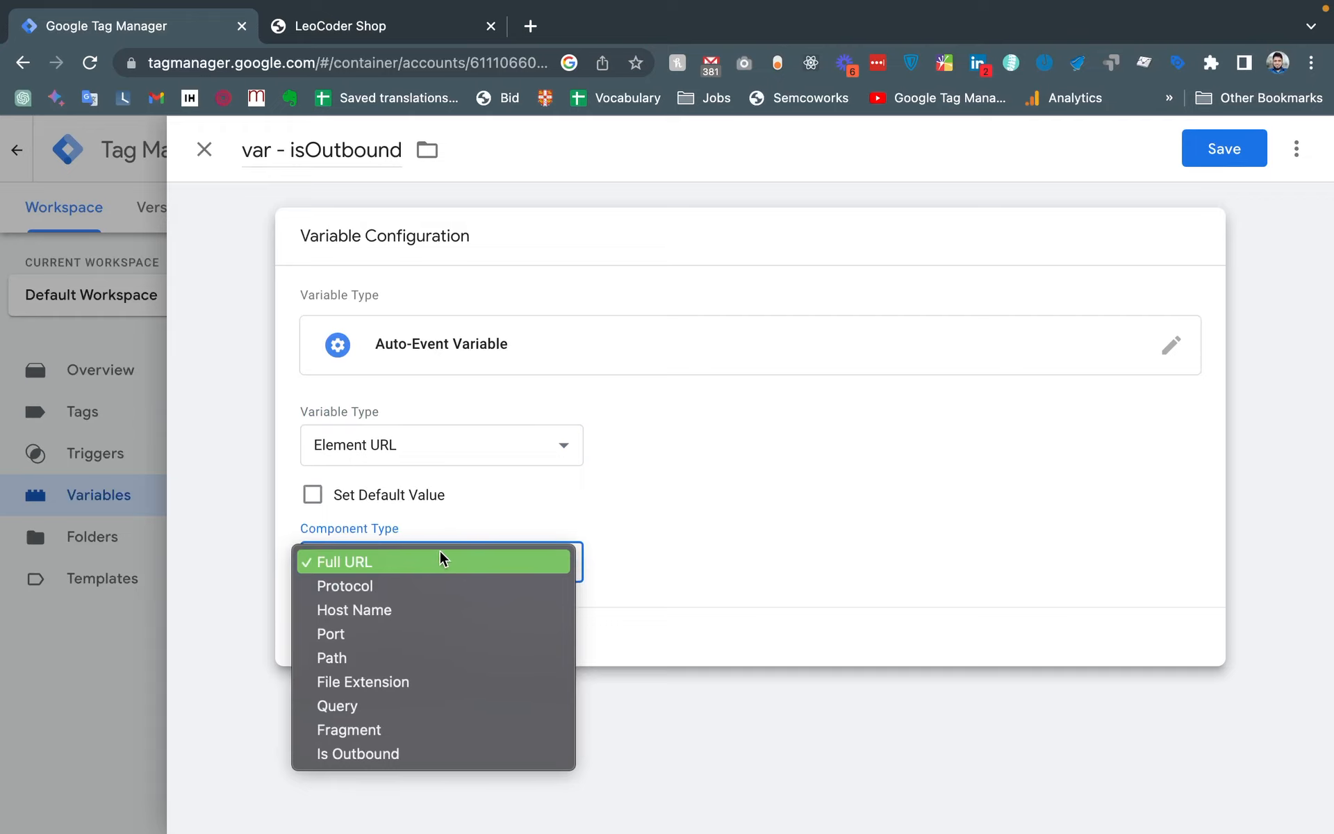
{"action": "left_click", "coordinate": [327, 756]}
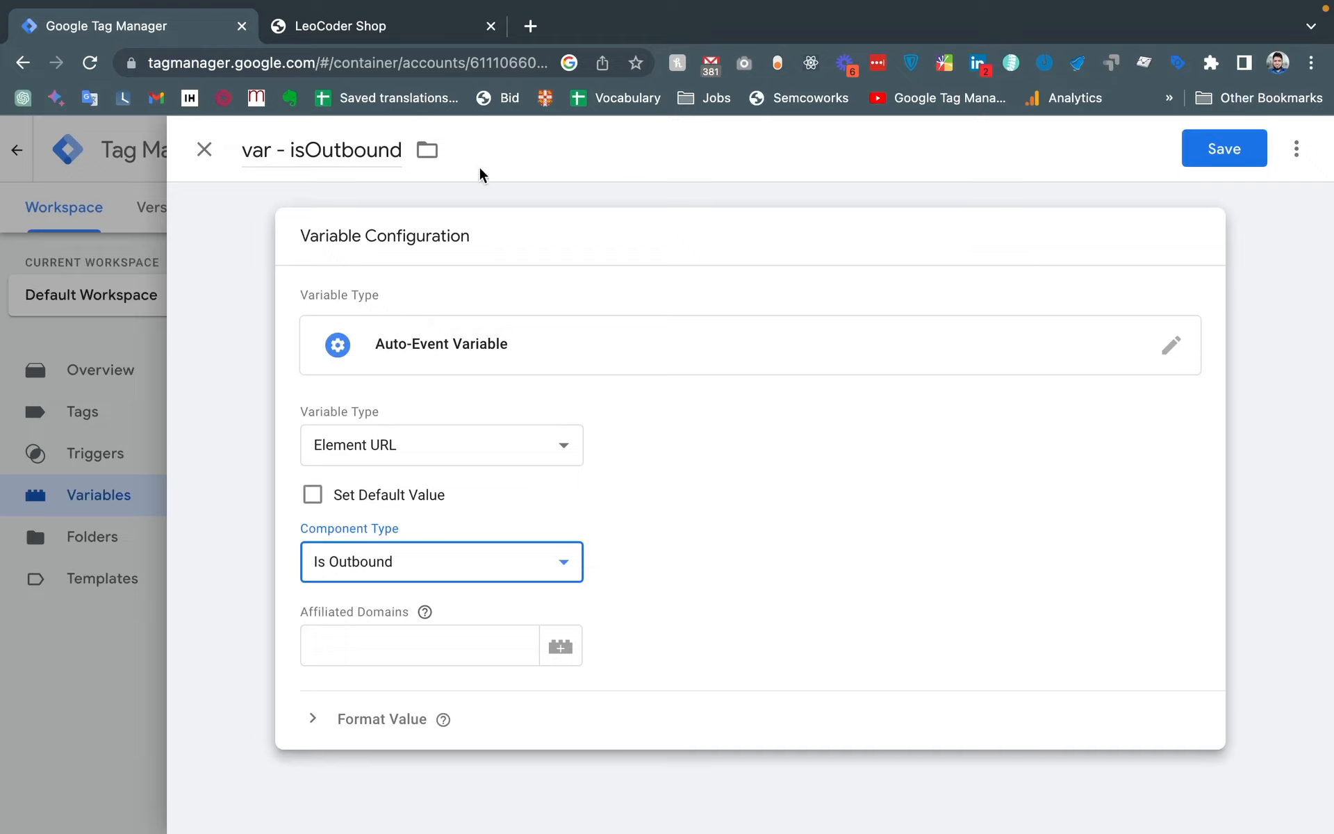
{"action": "left_click", "coordinate": [1216, 163]}
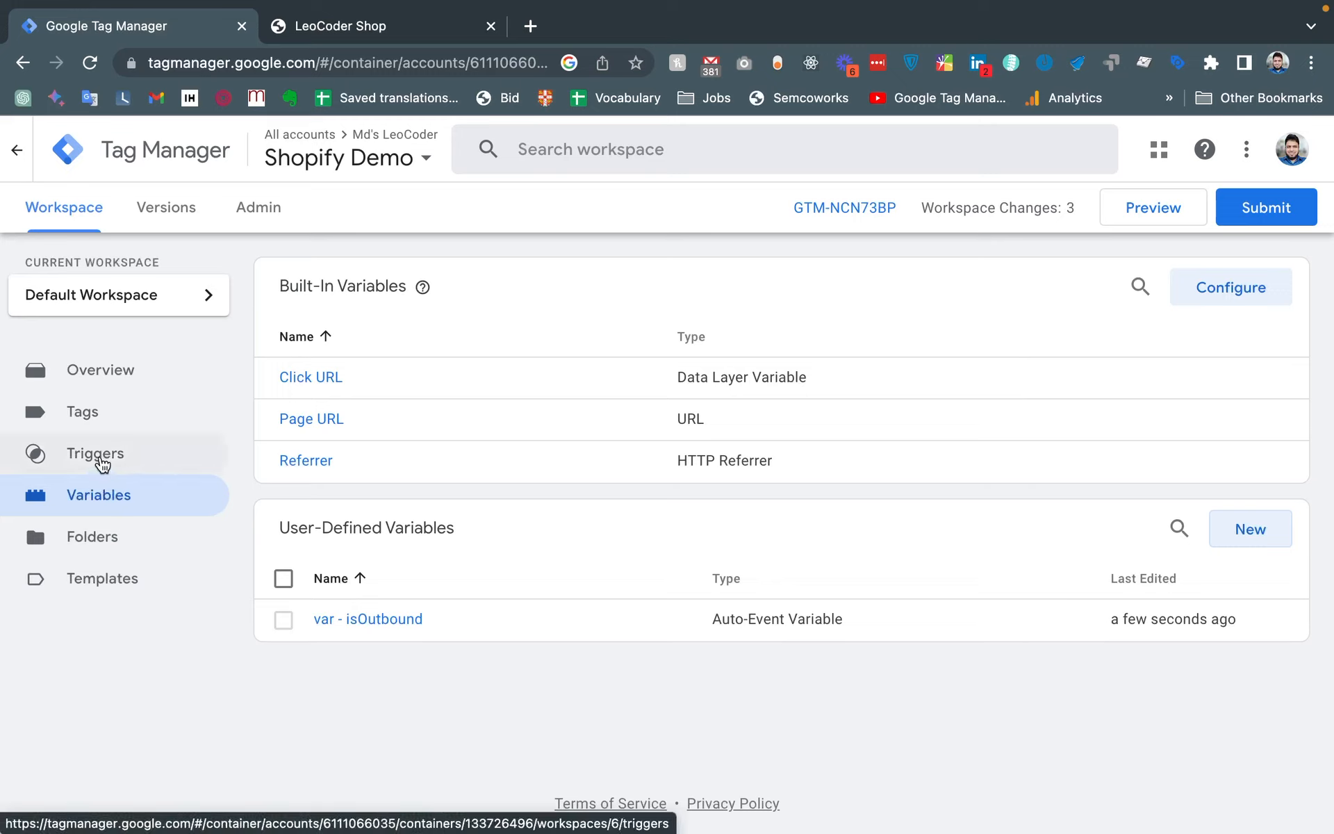
Start a new trigger named "trigger - clickInernalLink"
{"action": "left_click", "coordinate": [102, 462]}
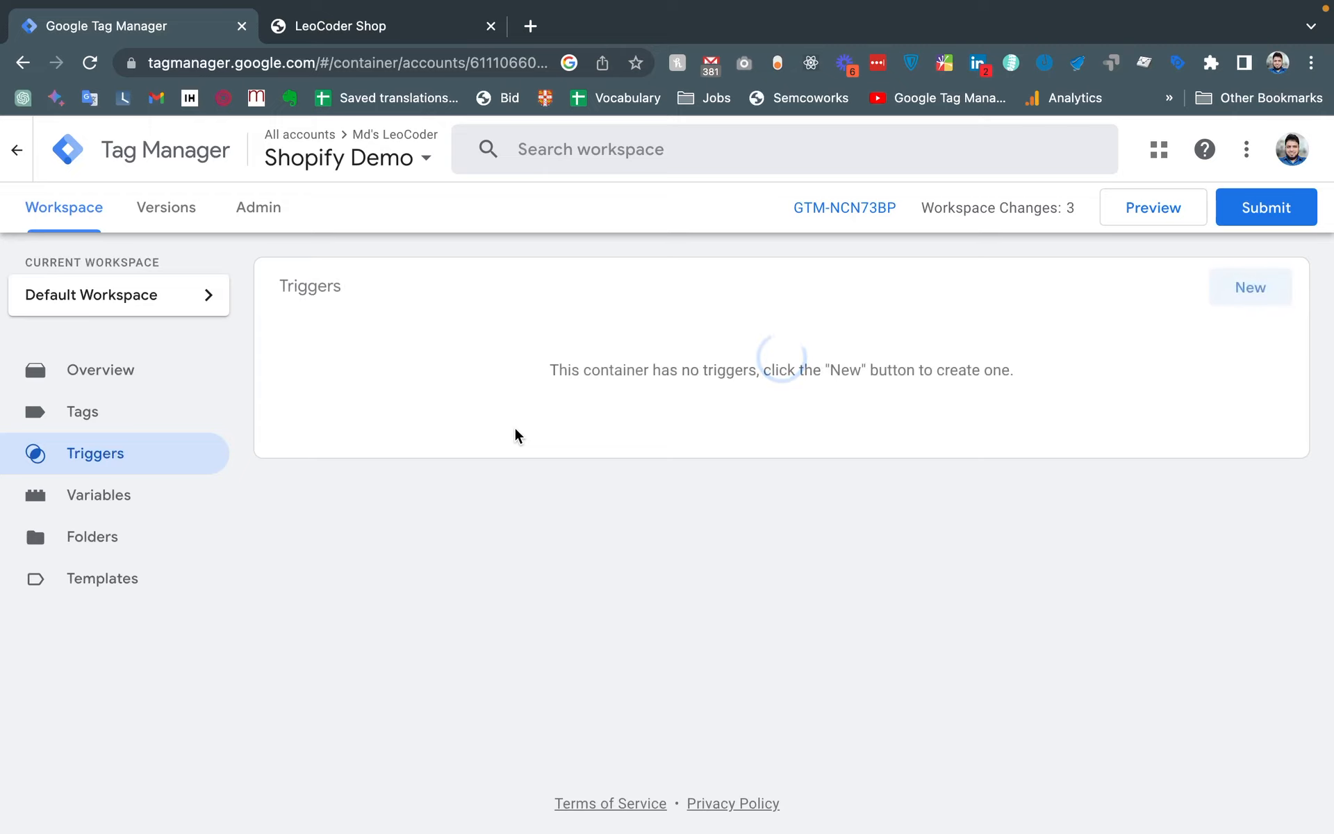
{"action": "left_click", "coordinate": [1249, 295]}
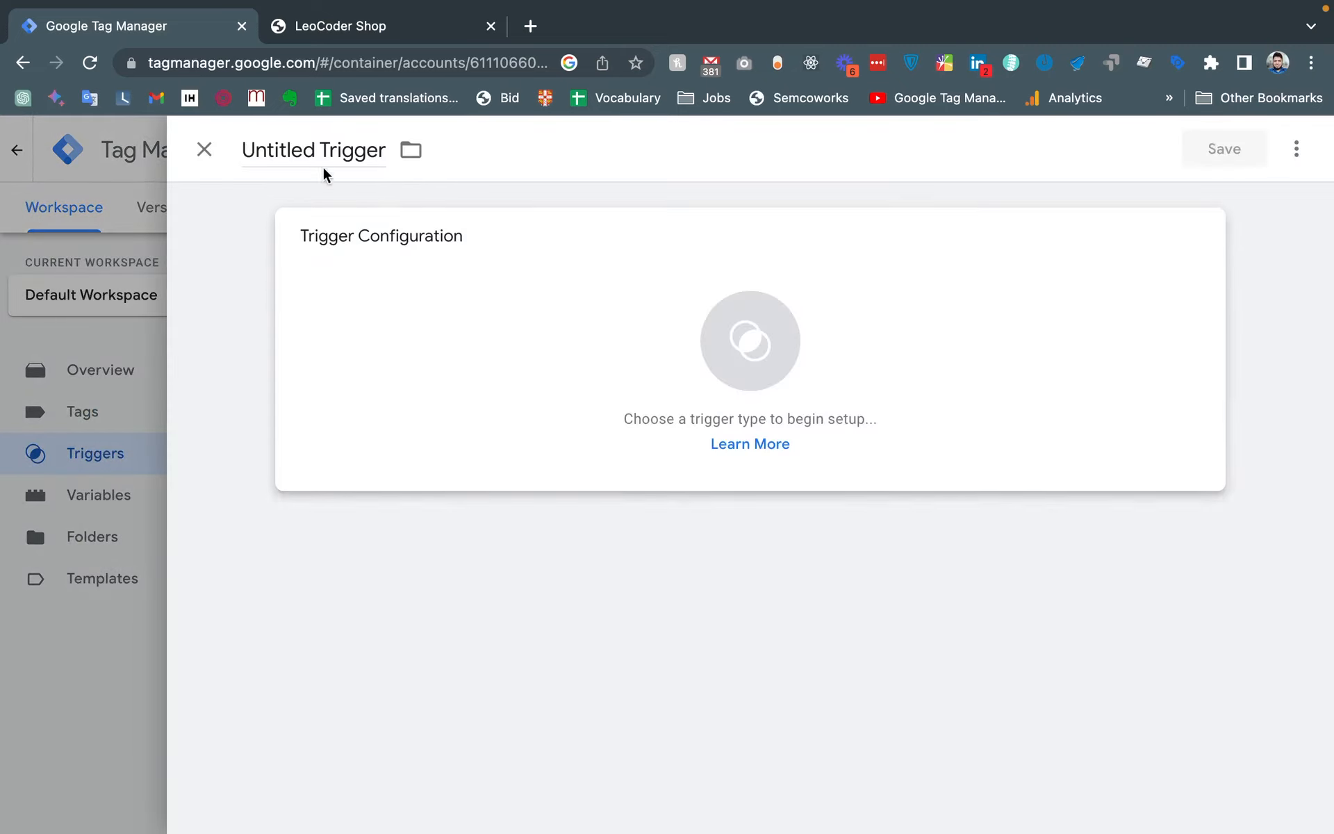
{"action": "left_click", "coordinate": [322, 161]}
{"action": "key", "text": "super+a"}
{"action": "key", "text": "BackSpace"}
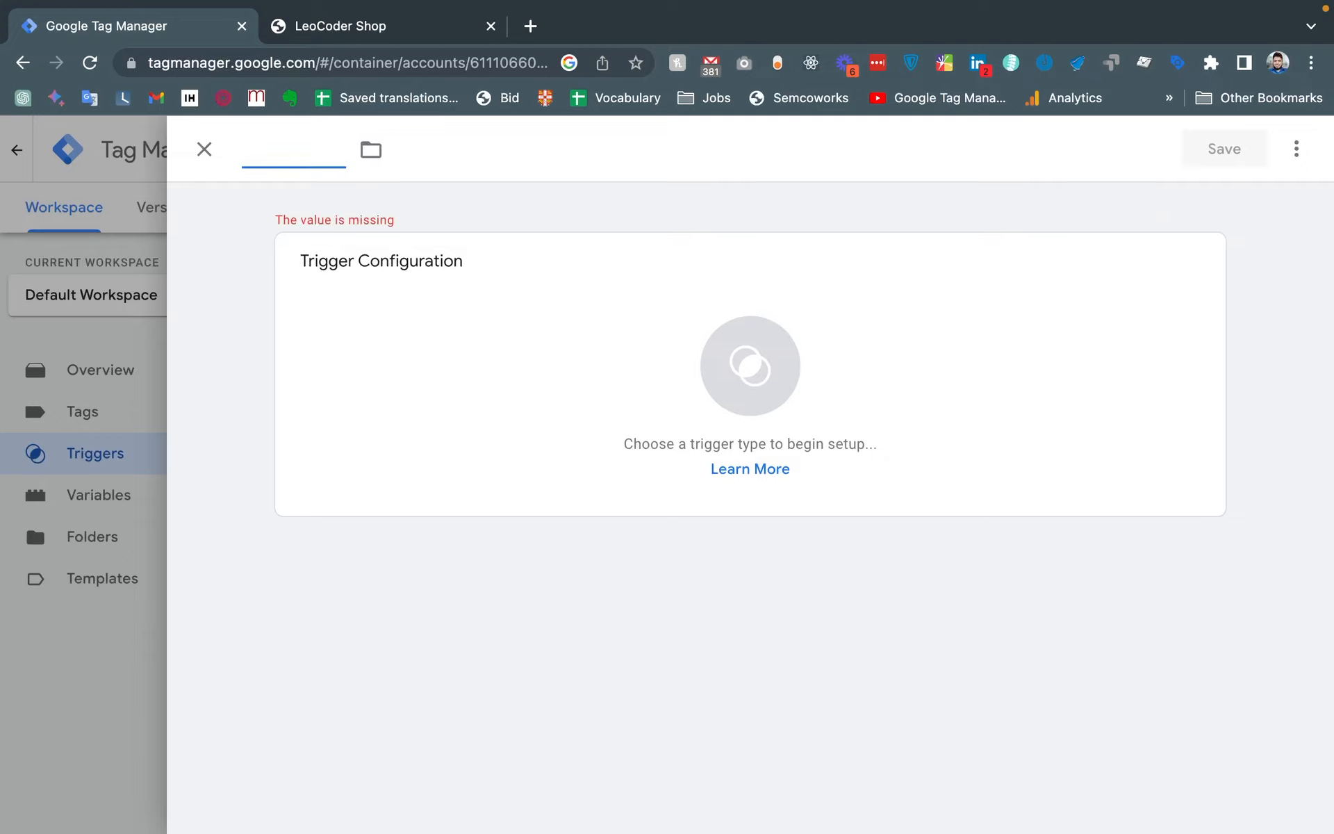
{"action": "type", "text": "trigger - "}
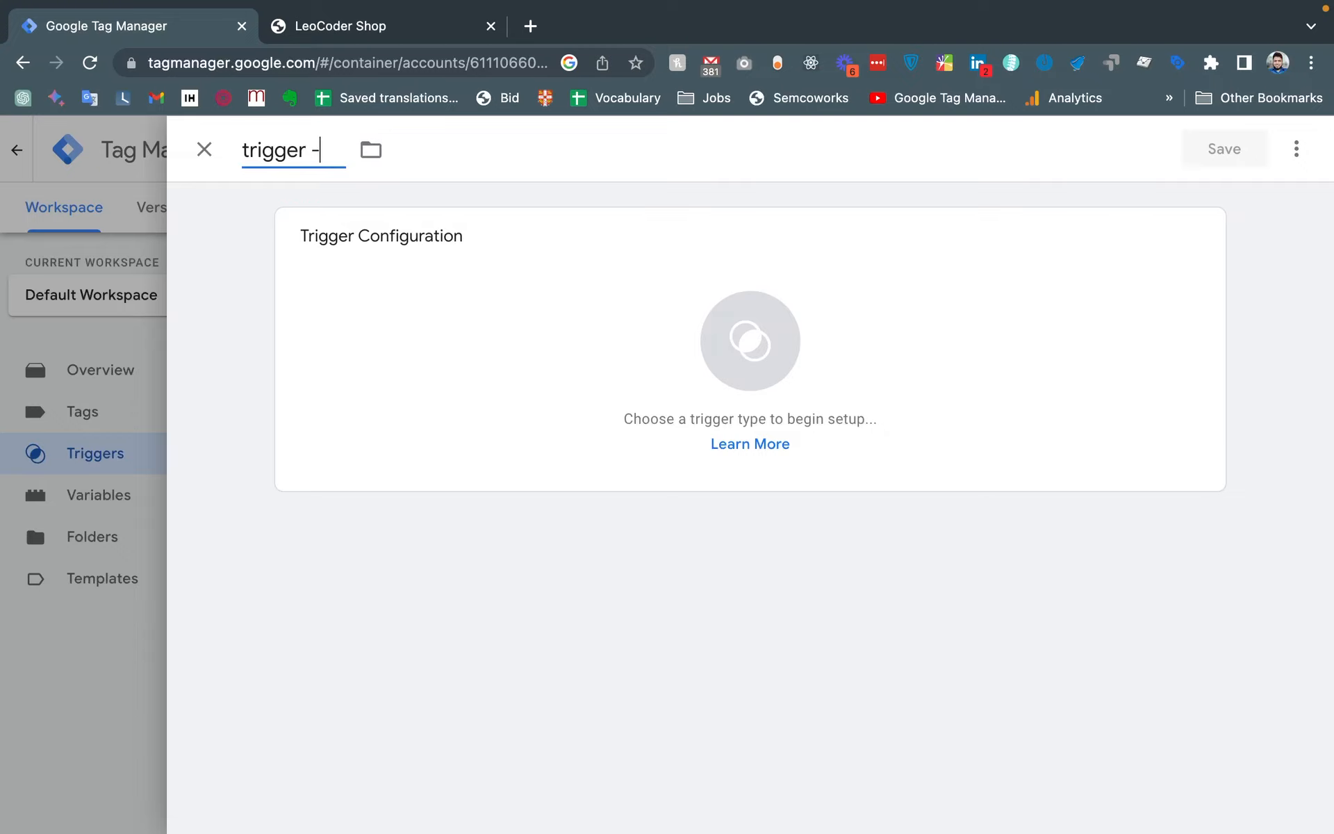
{"action": "type", "text": "clickInernal"}
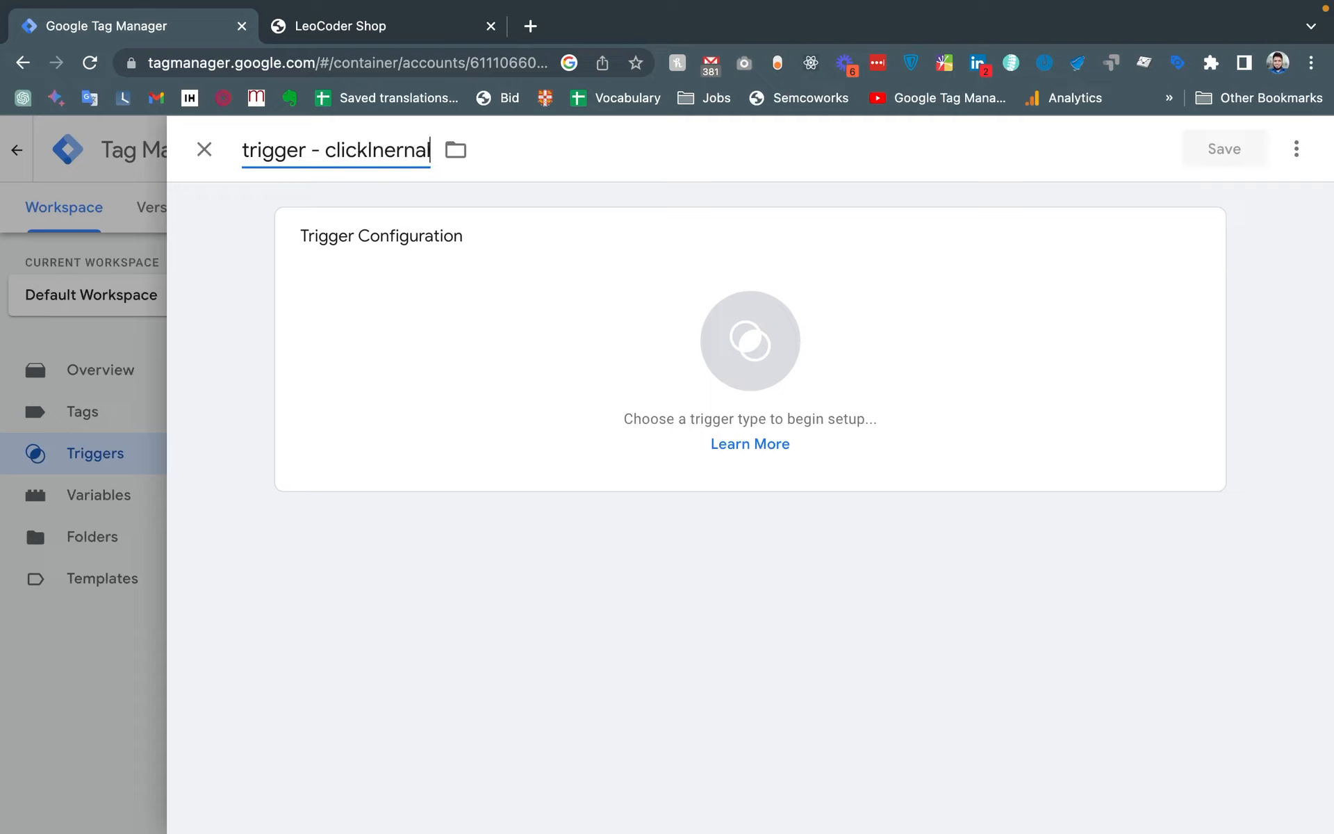
{"action": "type", "text": "Link"}
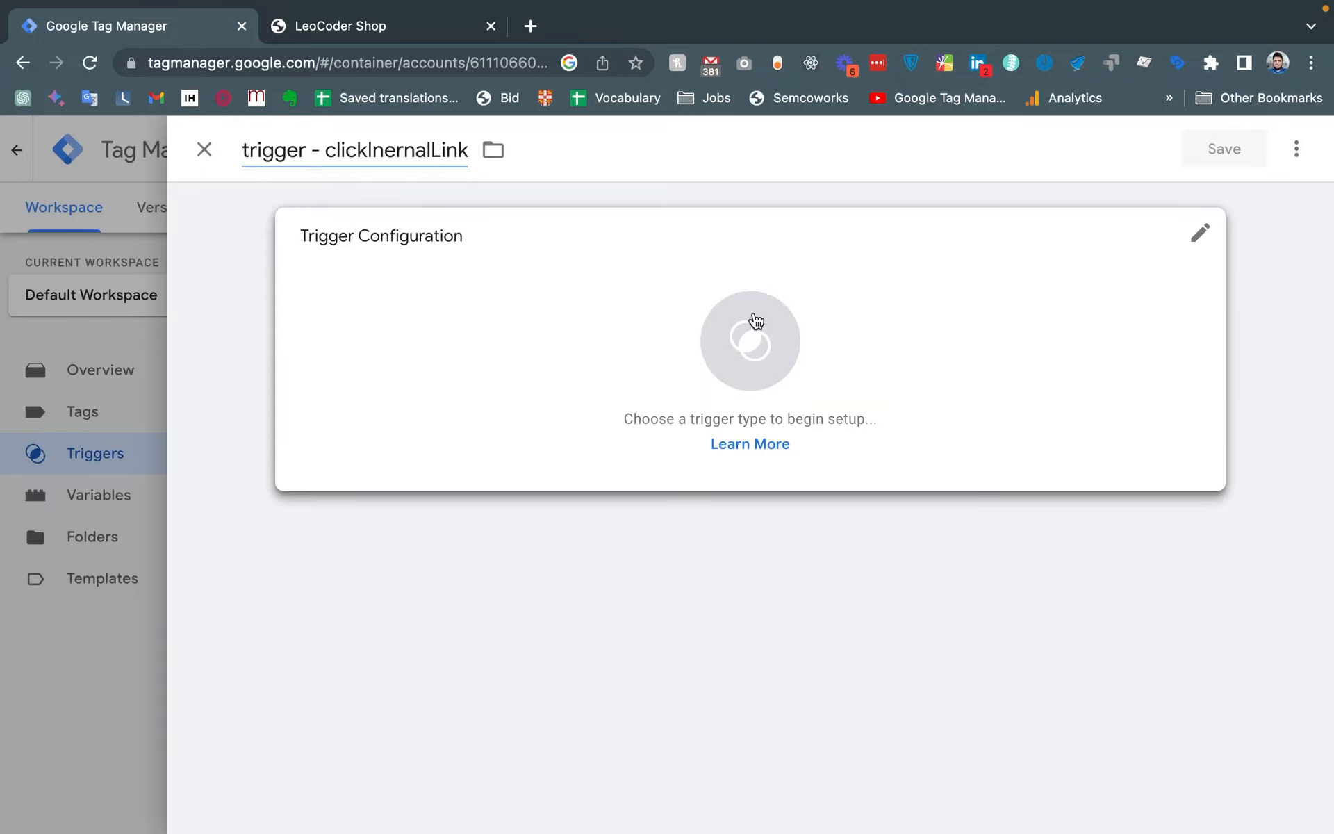
Set the trigger type to Click - Just Links and have it fire on some link clicks
{"action": "left_click", "coordinate": [751, 327]}
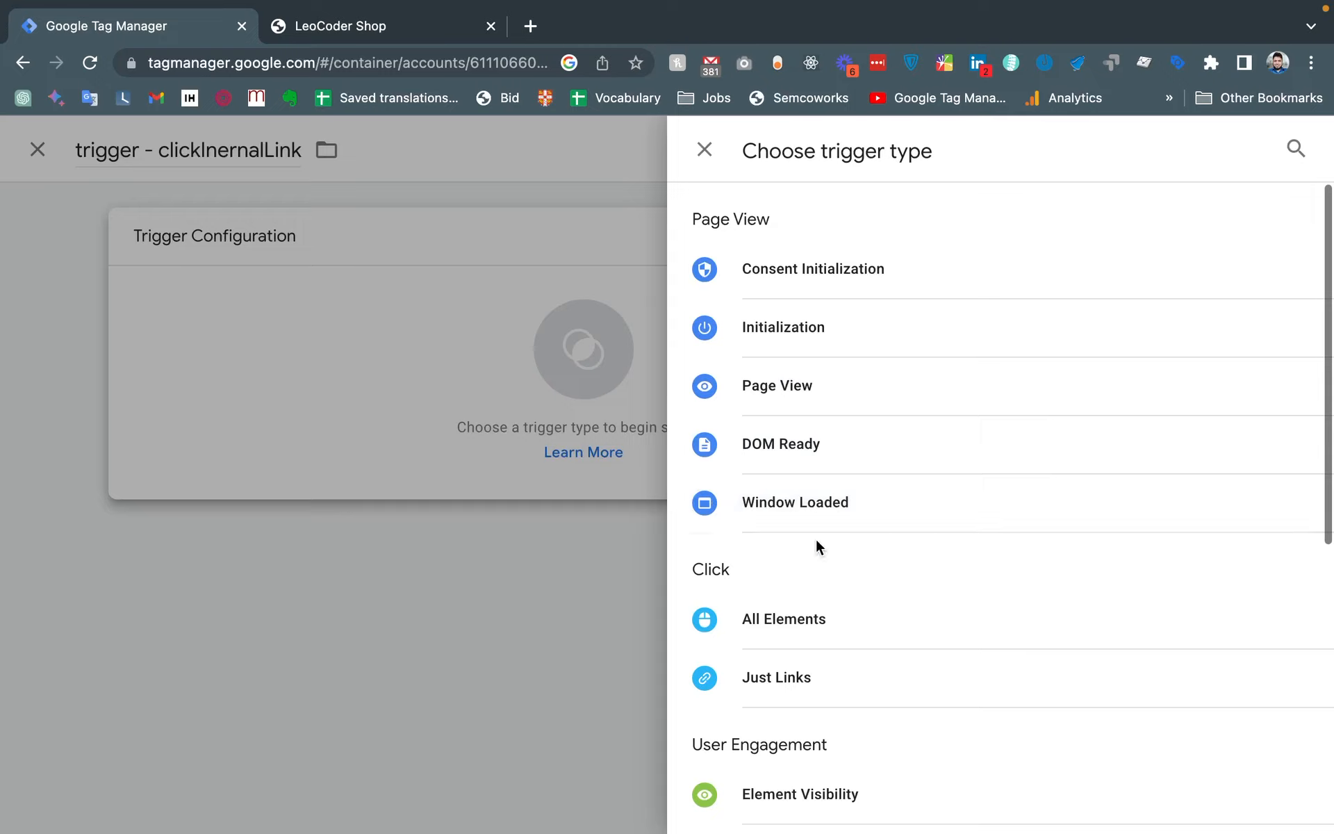
{"action": "scroll", "coordinate": [815, 545], "scroll_direction": "down", "scroll_amount": 2}
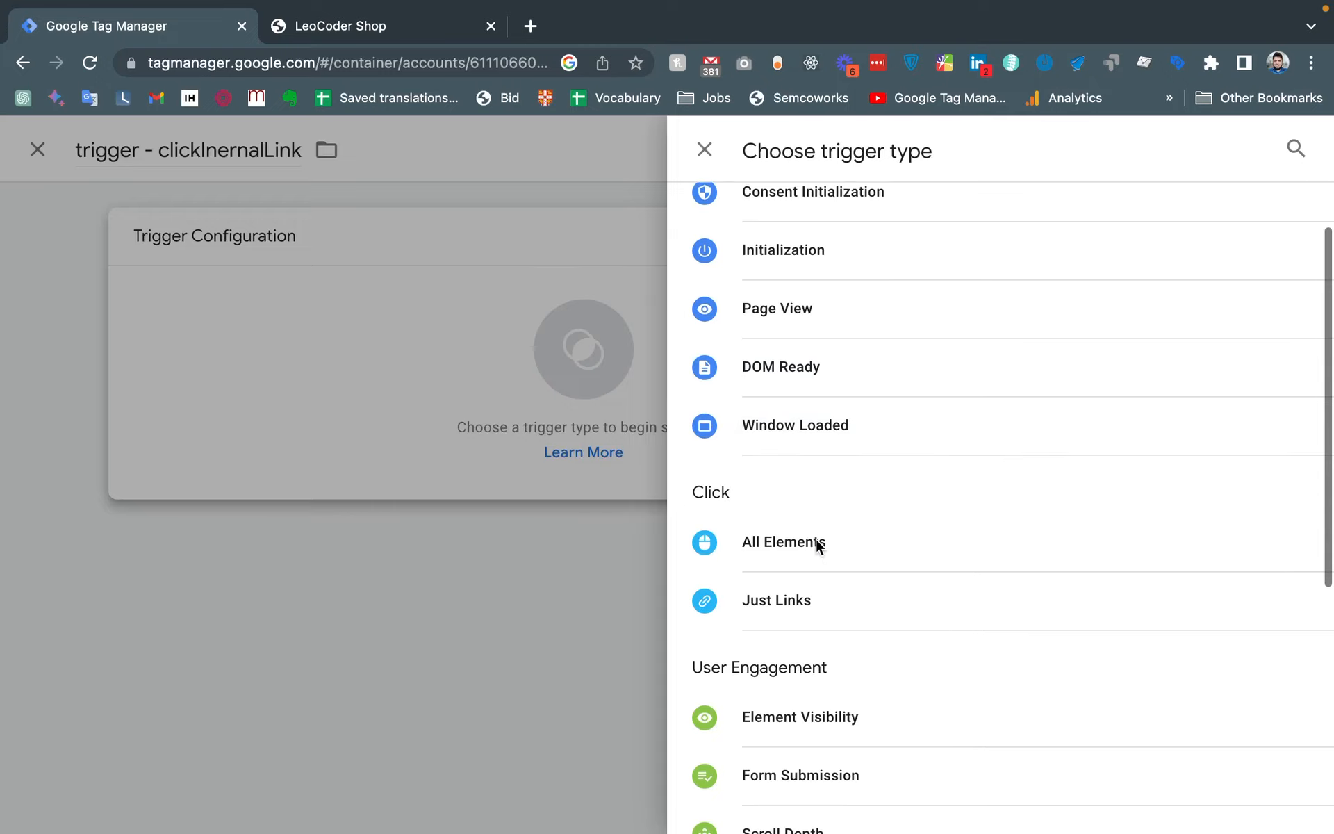
{"action": "left_click", "coordinate": [786, 580]}
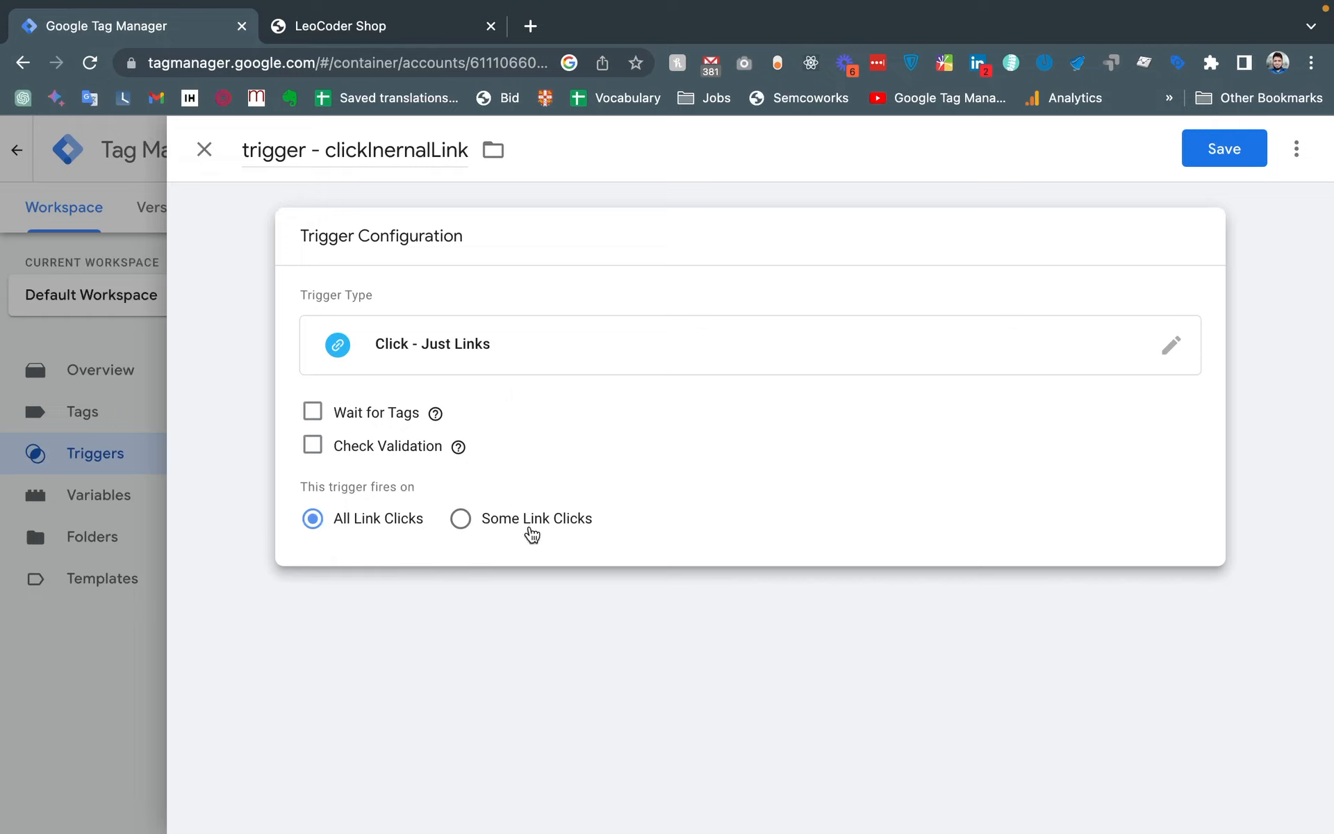
{"action": "left_click", "coordinate": [535, 523]}
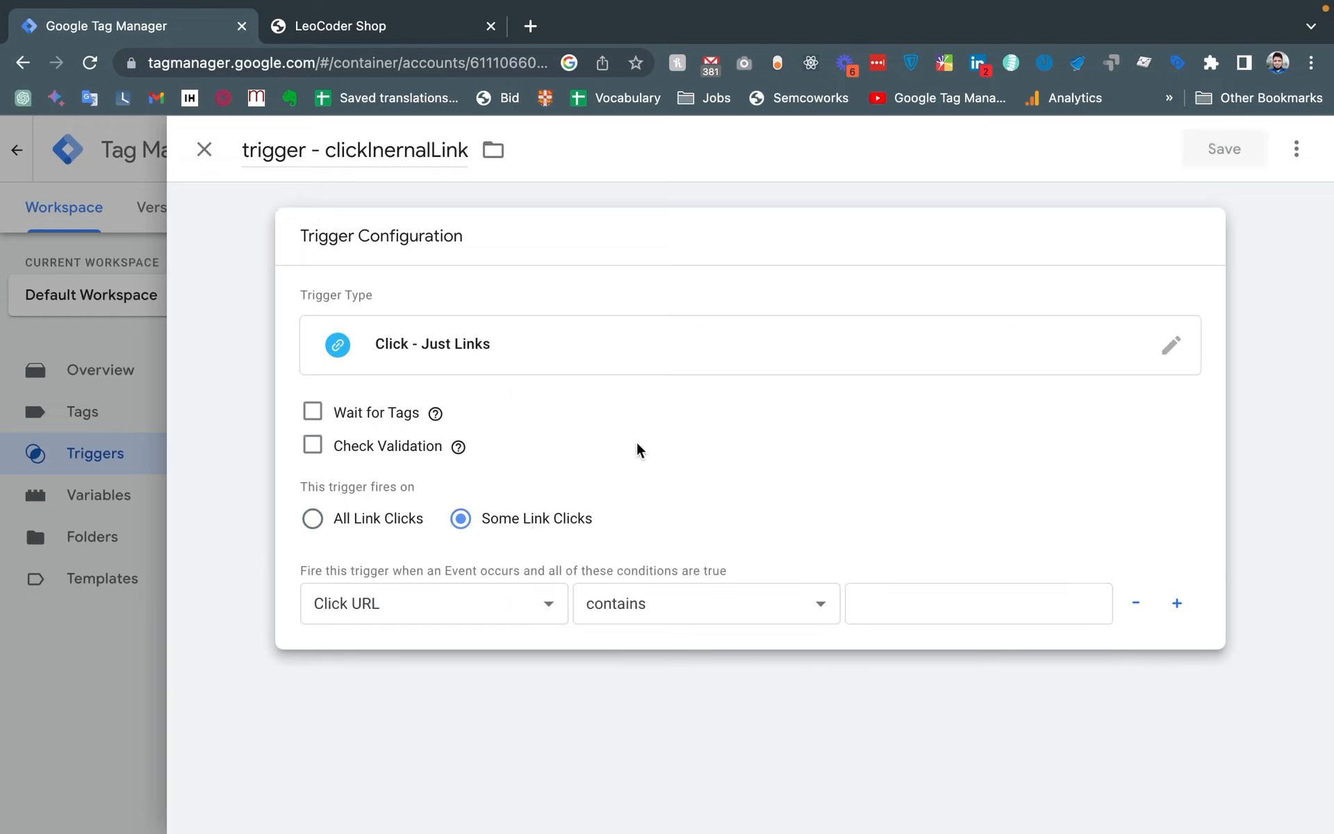
Add the firing condition "var - isOutbound equals false" to the trigger and save it
{"action": "left_click", "coordinate": [455, 611]}
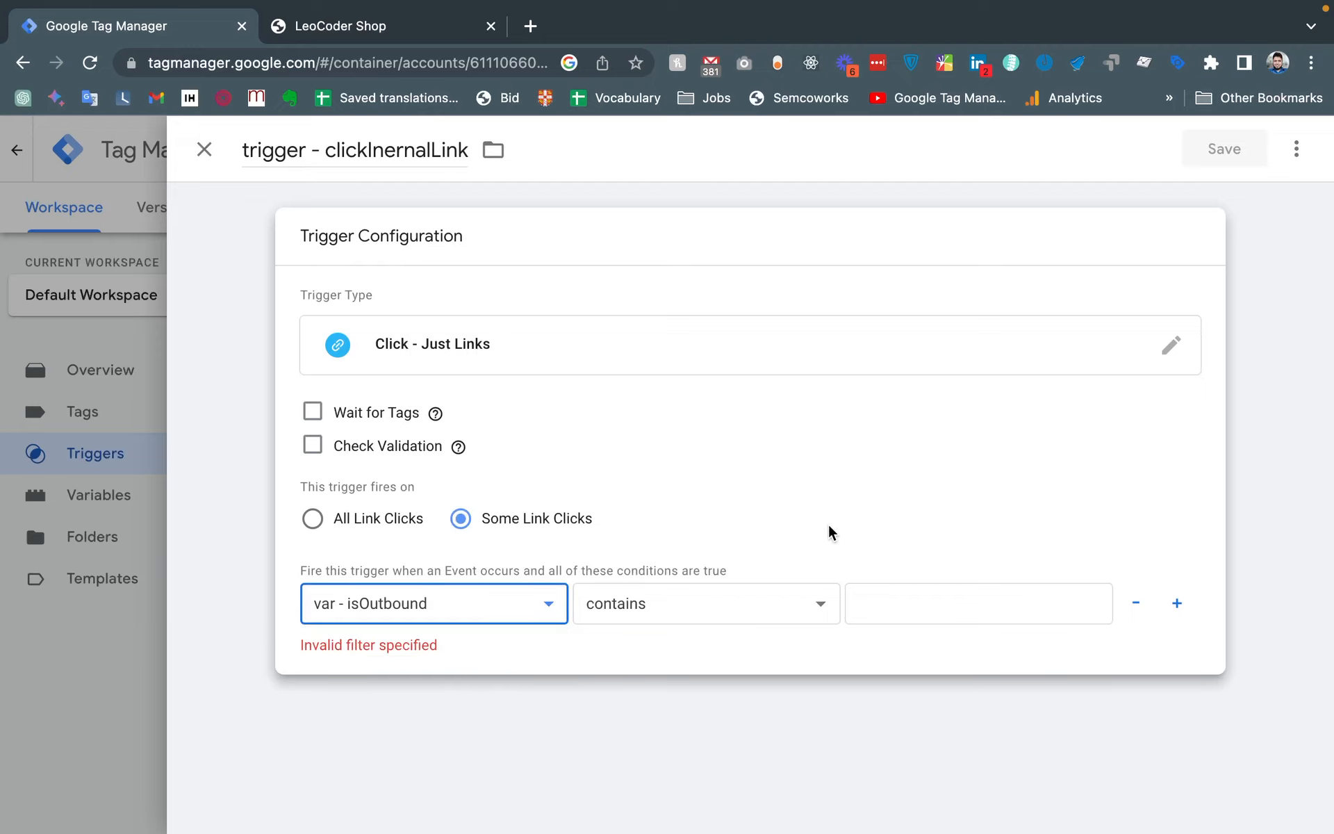
{"action": "left_click", "coordinate": [917, 592]}
{"action": "type", "text": "flase"}
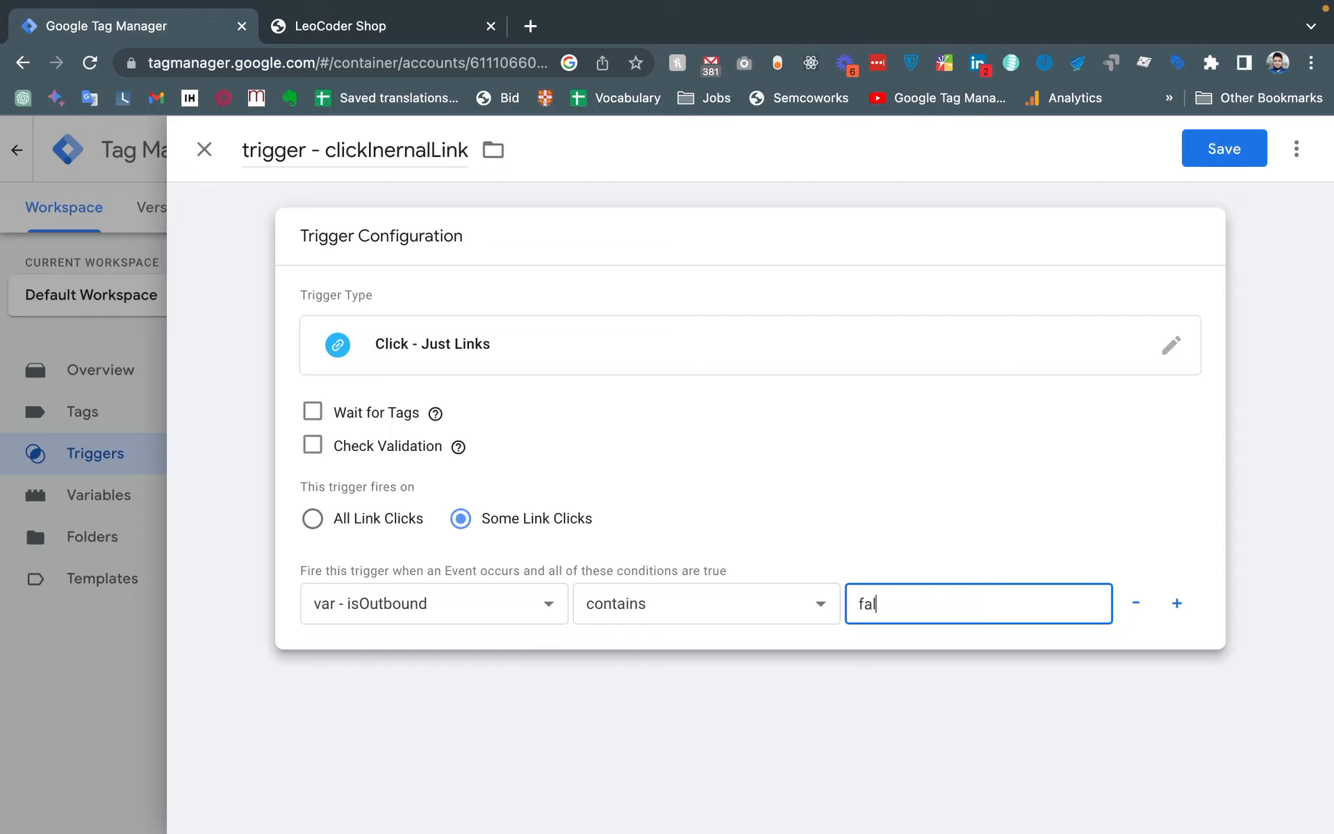
{"action": "left_click", "coordinate": [695, 612]}
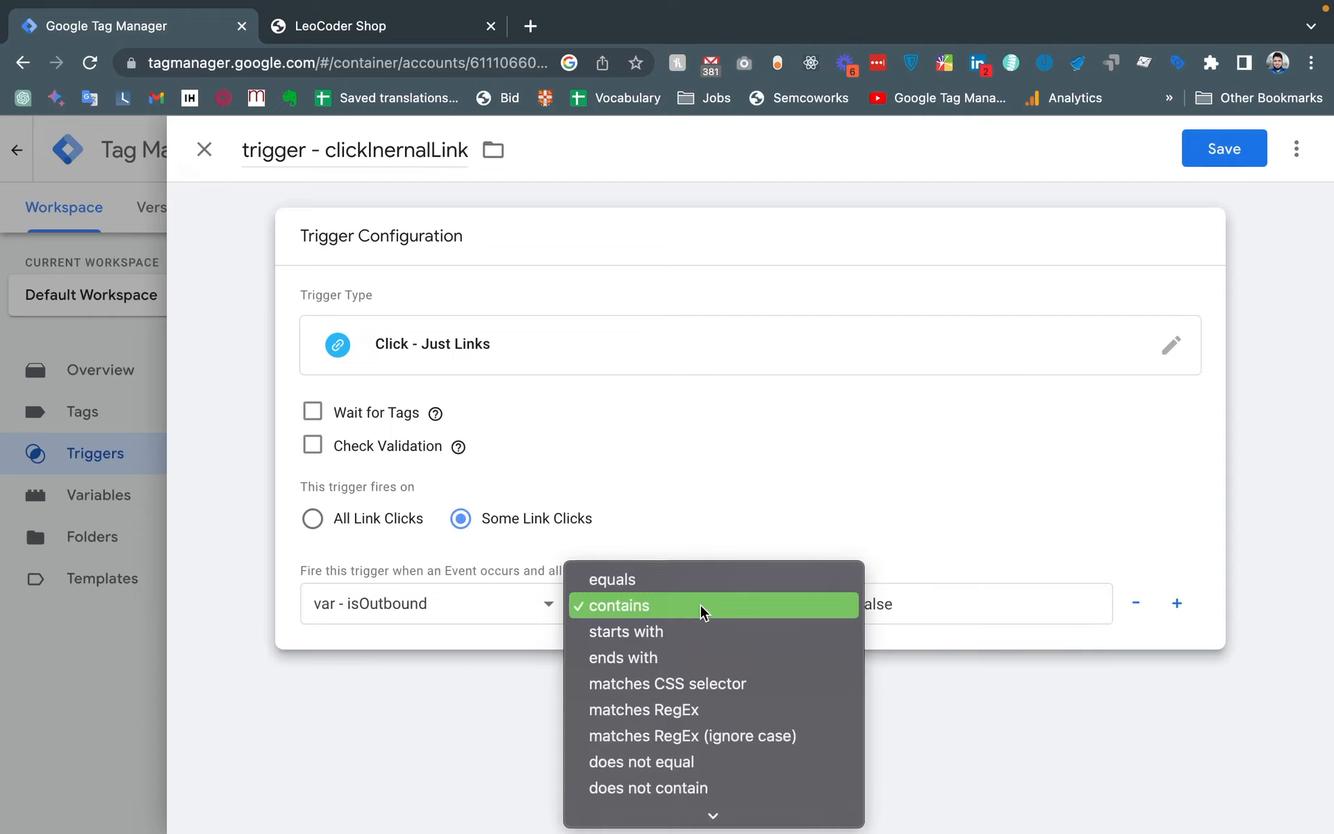
{"action": "left_click", "coordinate": [634, 581]}
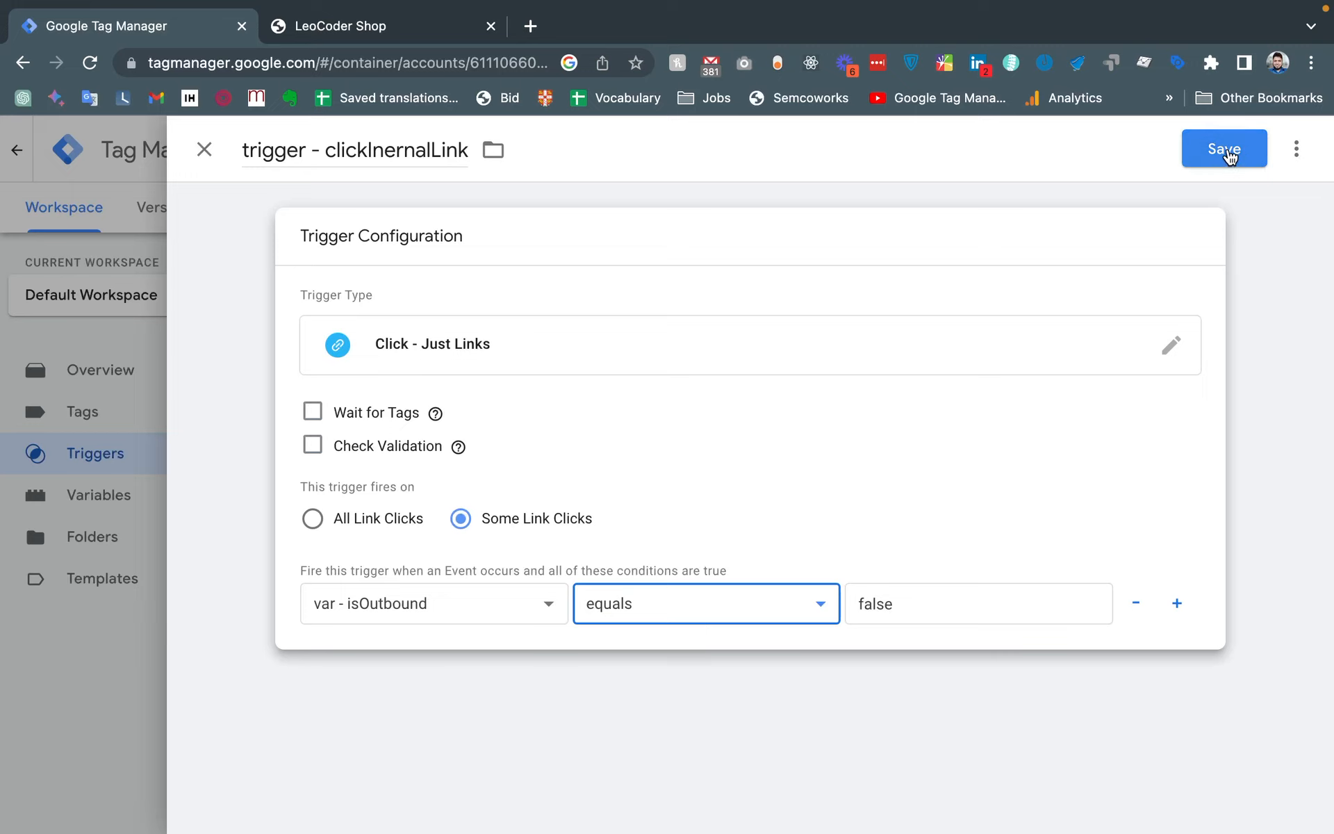
{"action": "left_click", "coordinate": [1228, 154]}
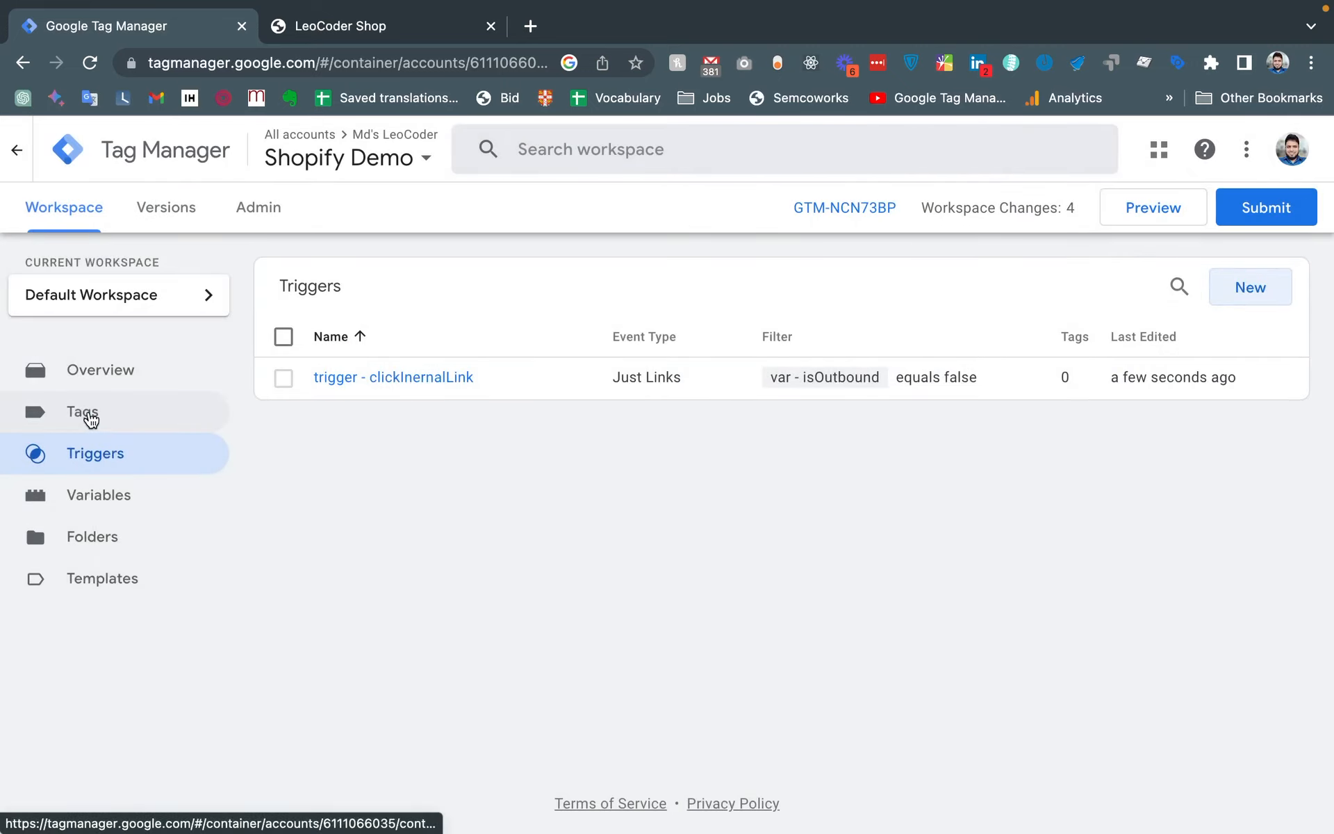
Start a new tag and name it "Internal Link Click"
{"action": "left_click", "coordinate": [90, 419]}
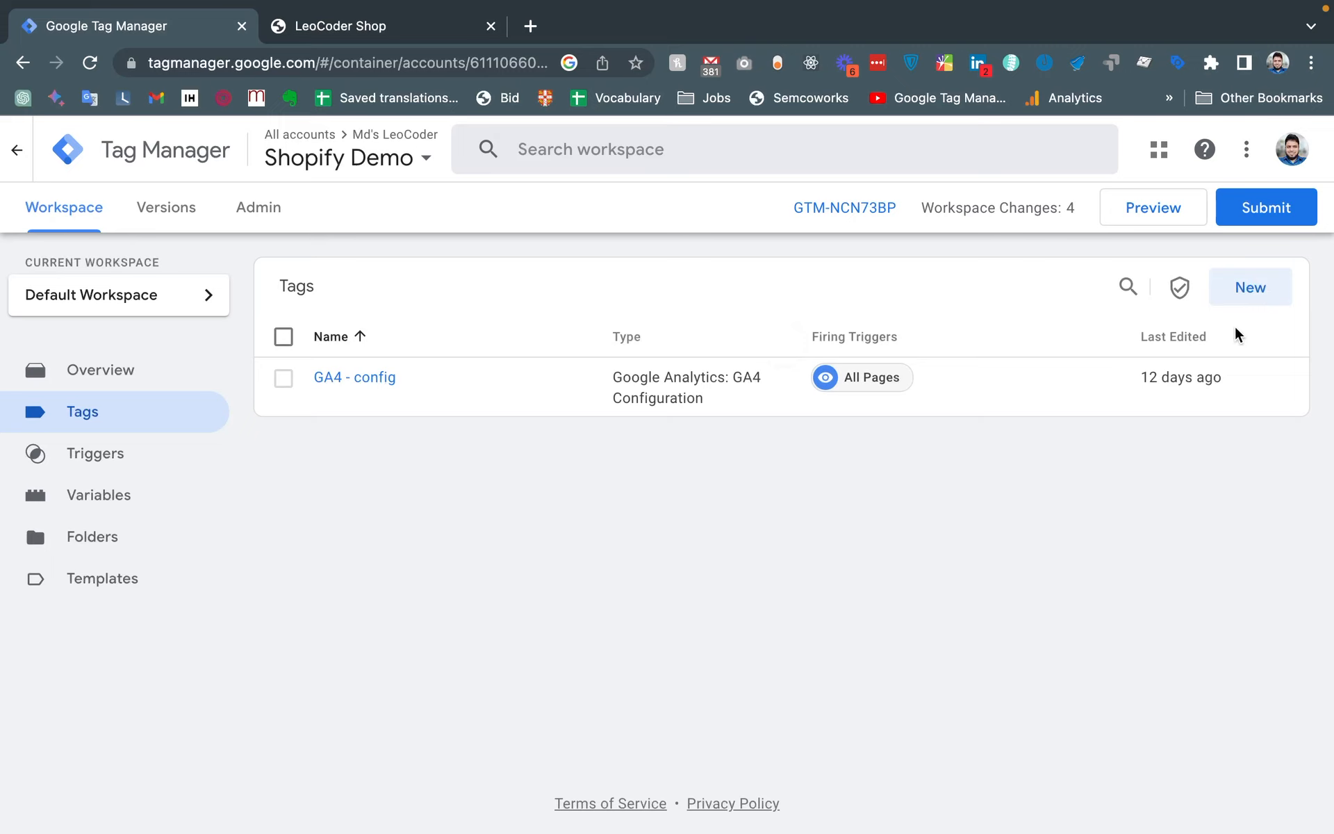
{"action": "left_click", "coordinate": [1250, 287]}
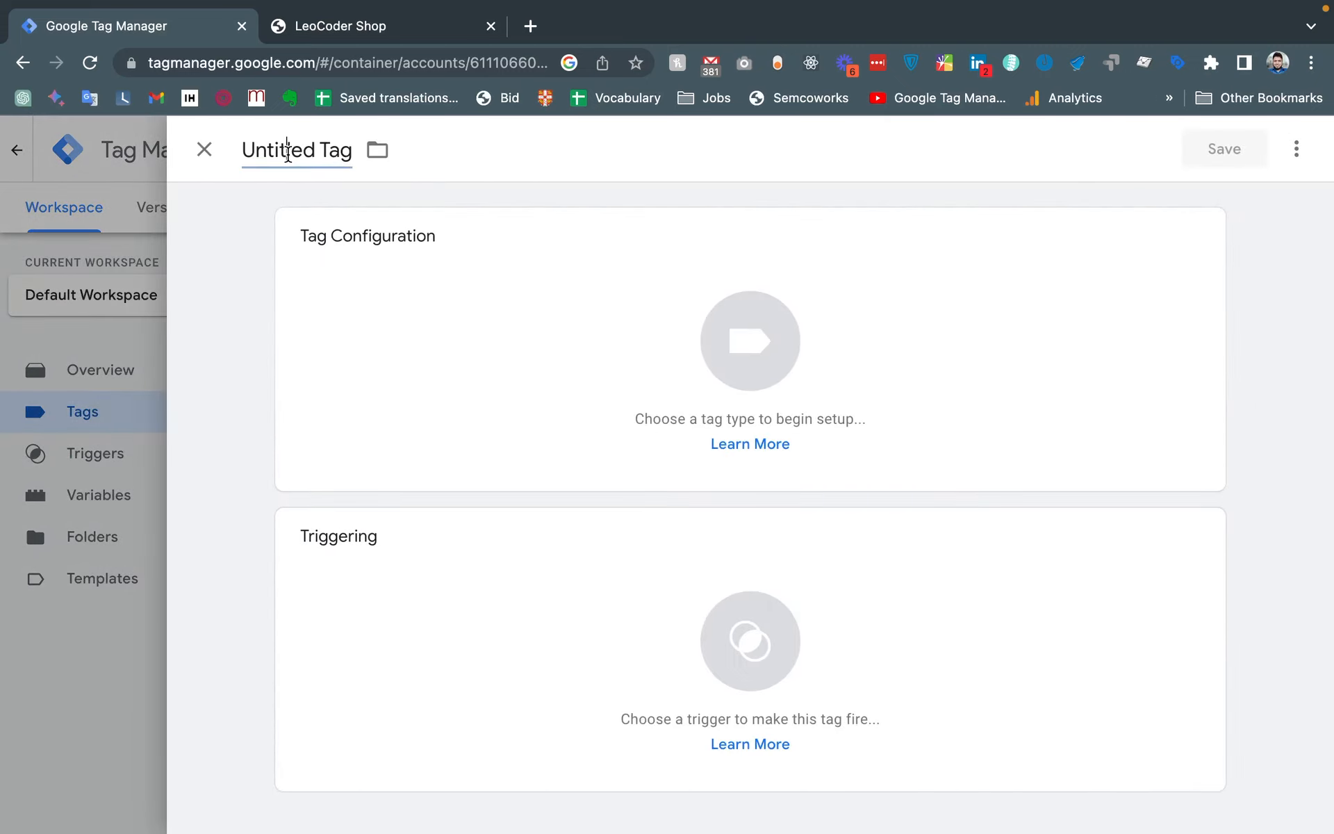
{"action": "left_click", "coordinate": [287, 150]}
{"action": "type", "text": "\\"}
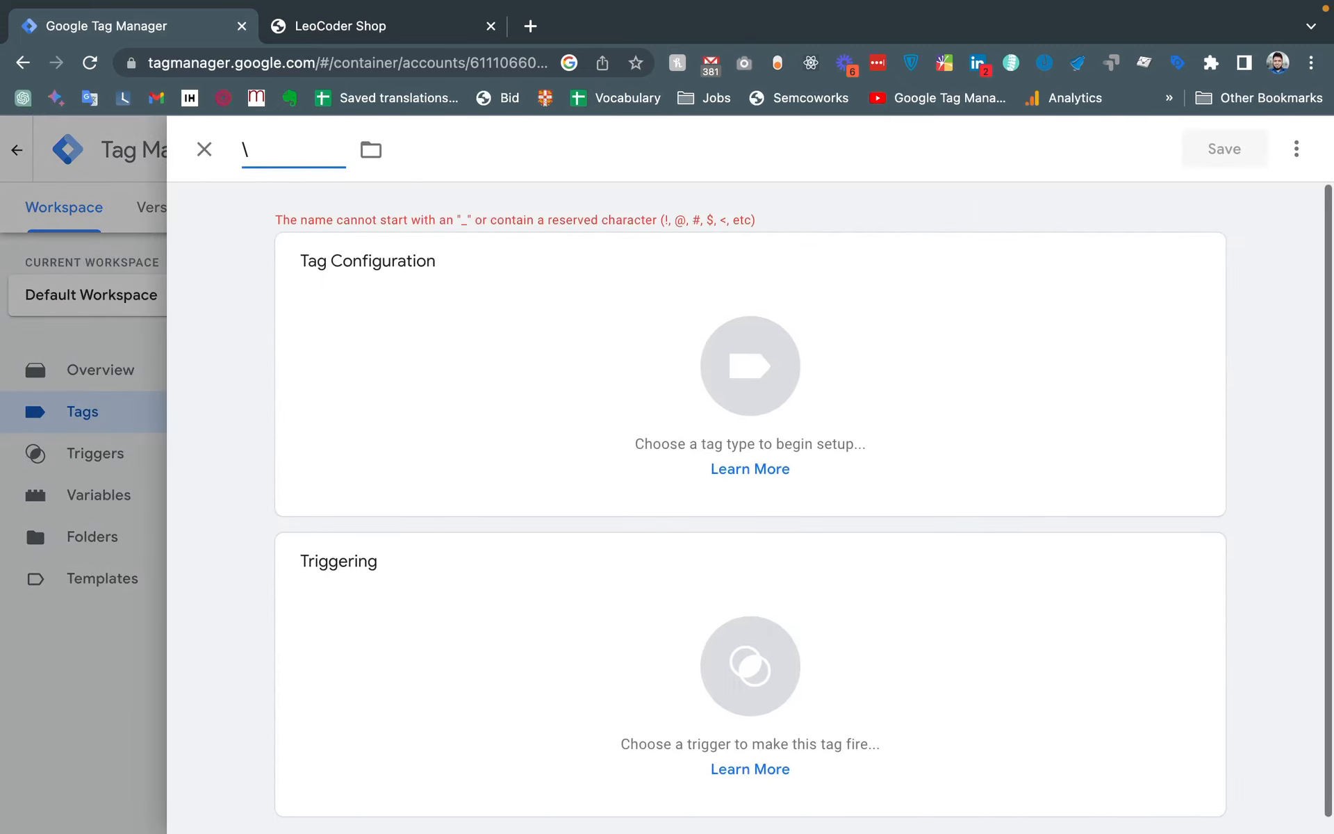
{"action": "key", "text": "BackSpace"}
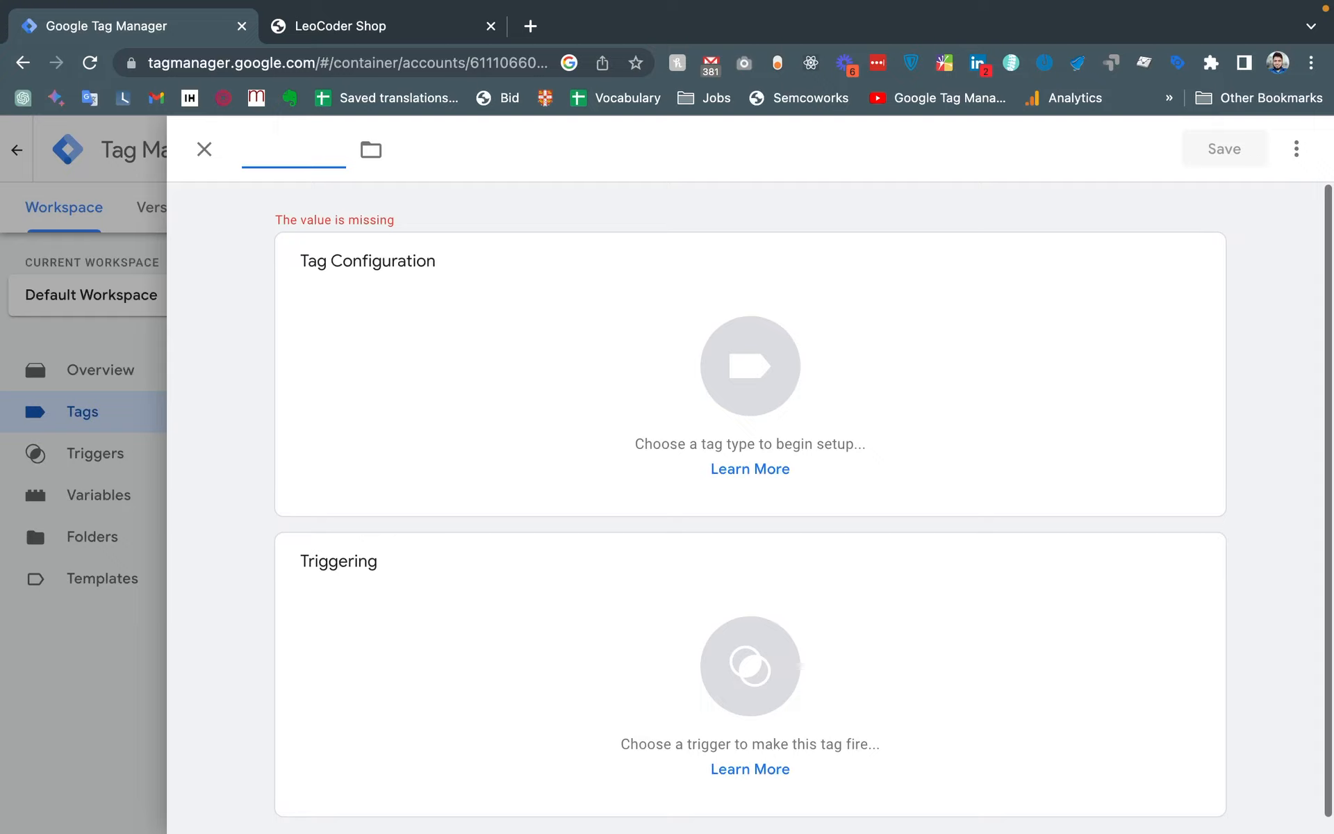
{"action": "type", "text": "Inter"}
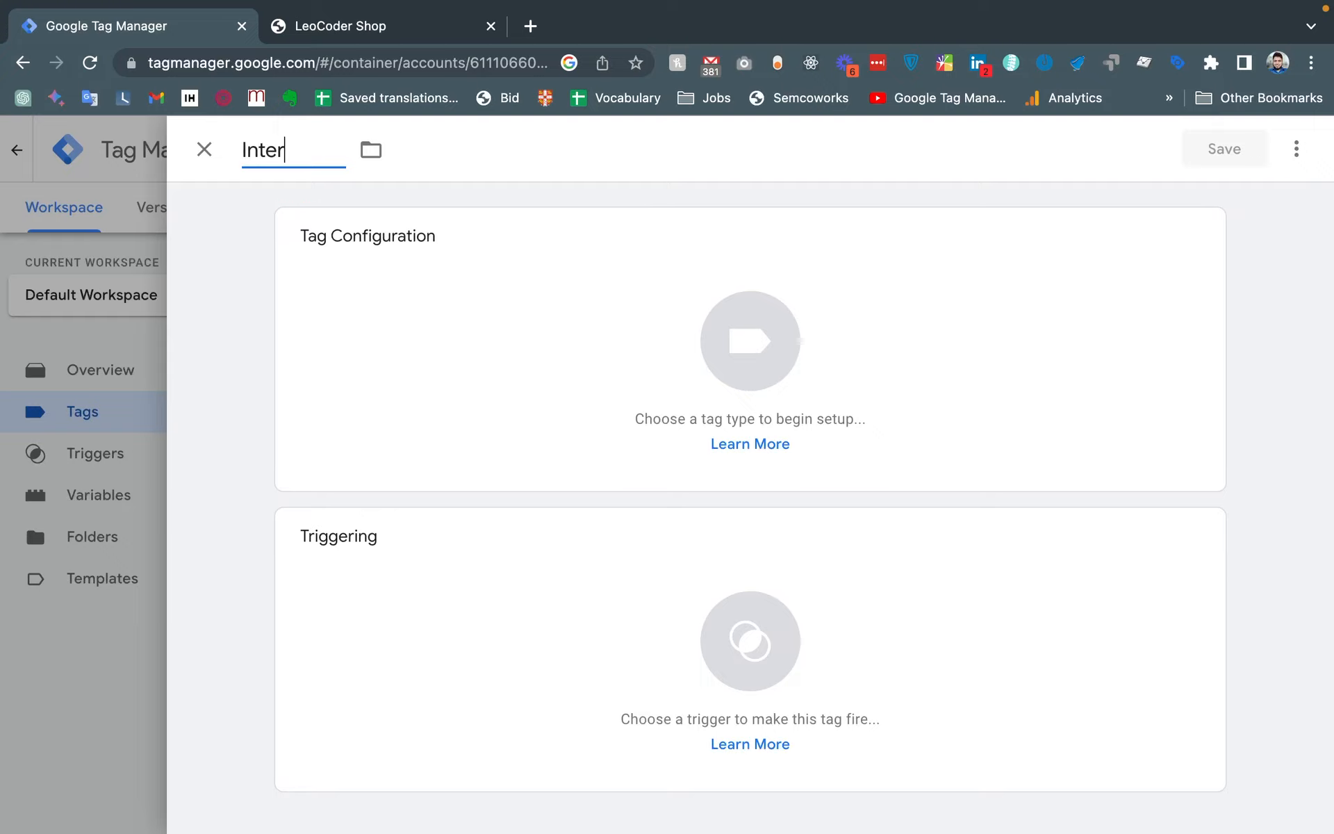
{"action": "type", "text": "nal Link Click"}
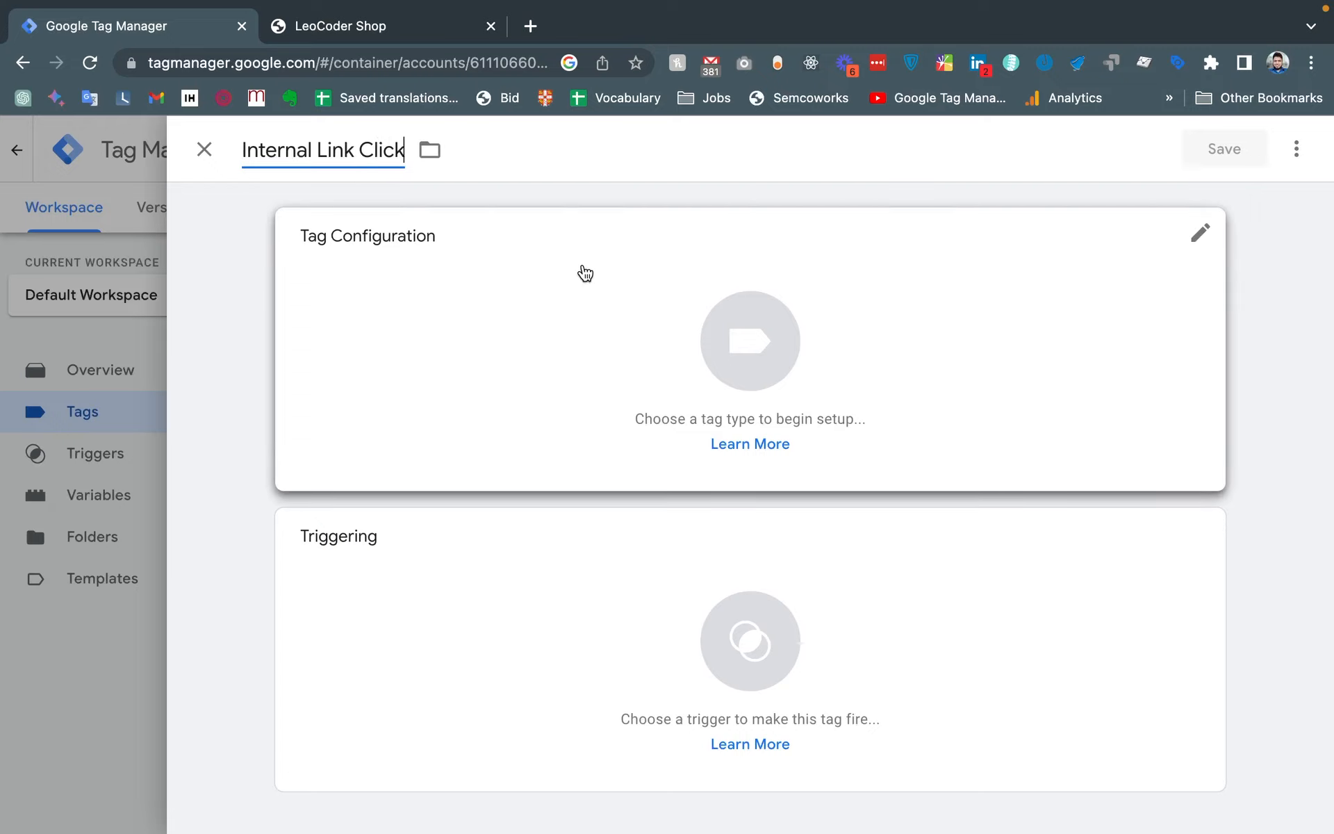
Set the tag type to Google Analytics: GA4 Event with "GA4 - config" as its configuration tag
{"action": "left_click", "coordinate": [766, 352]}
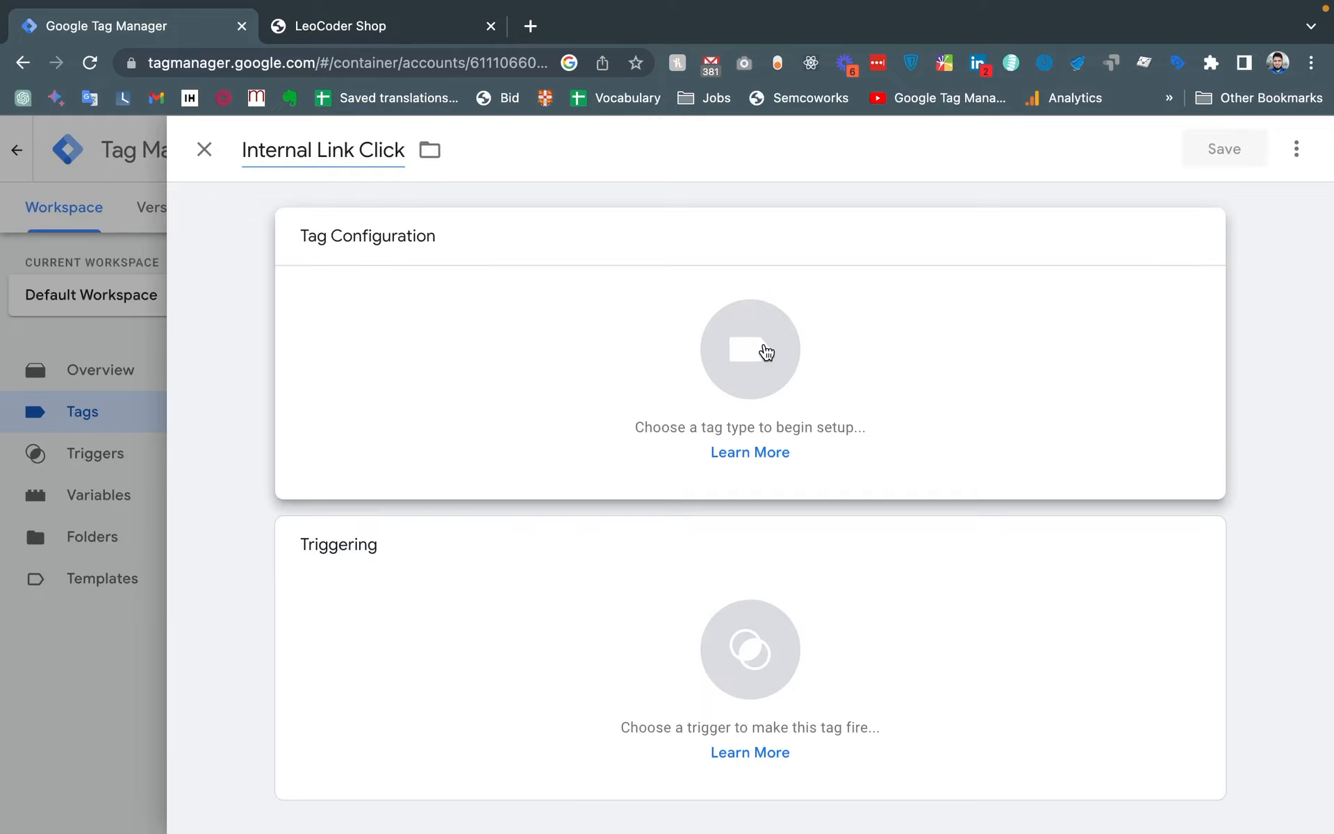
{"action": "left_click", "coordinate": [766, 352]}
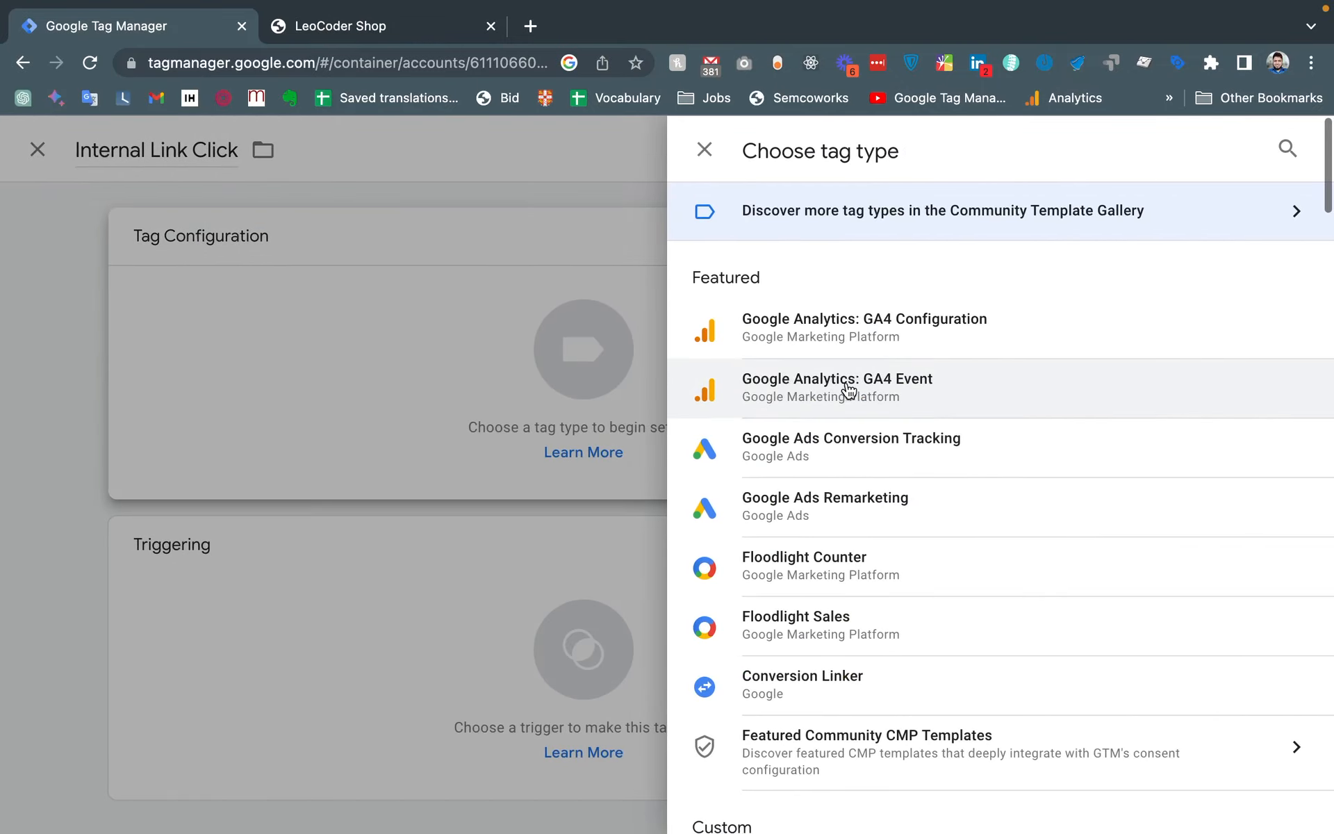
{"action": "left_click", "coordinate": [848, 389]}
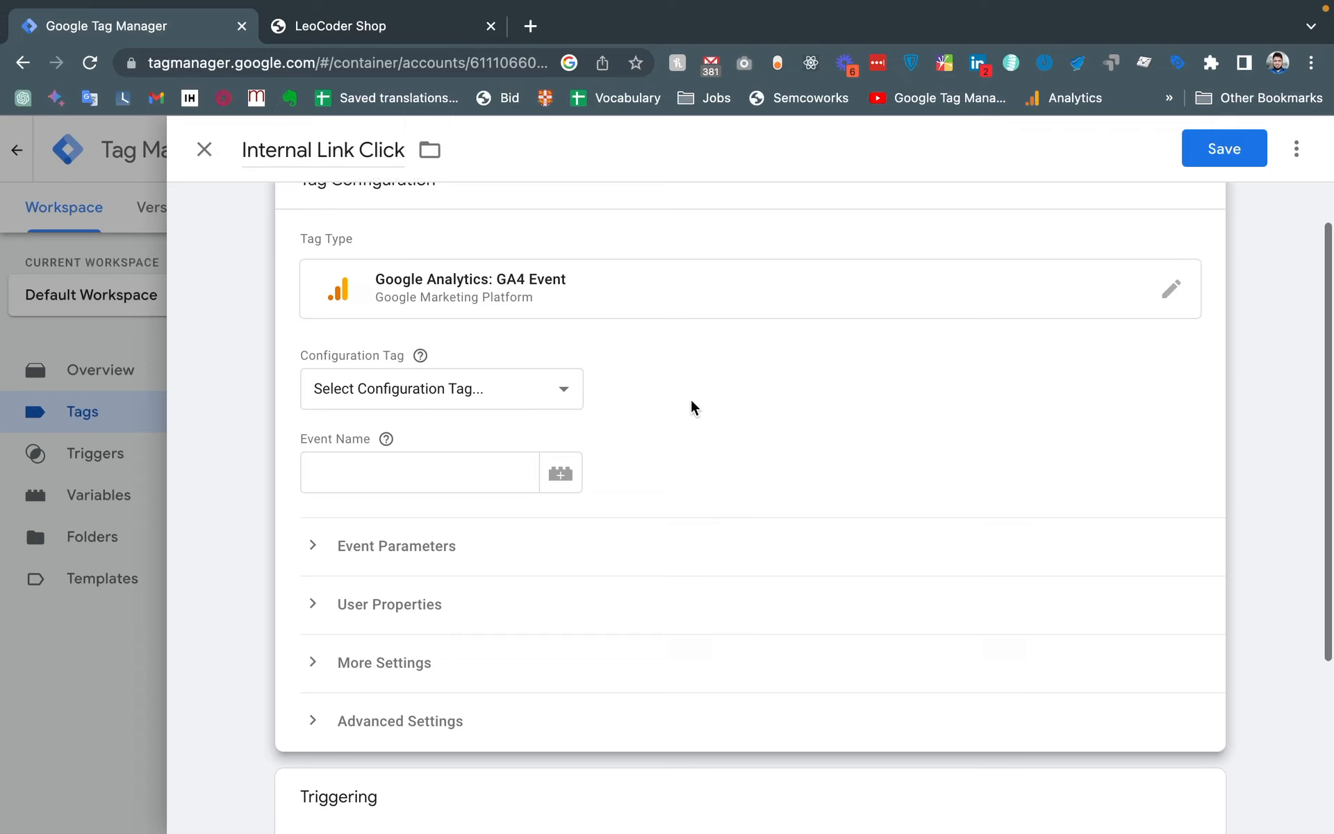
{"action": "left_click", "coordinate": [464, 397]}
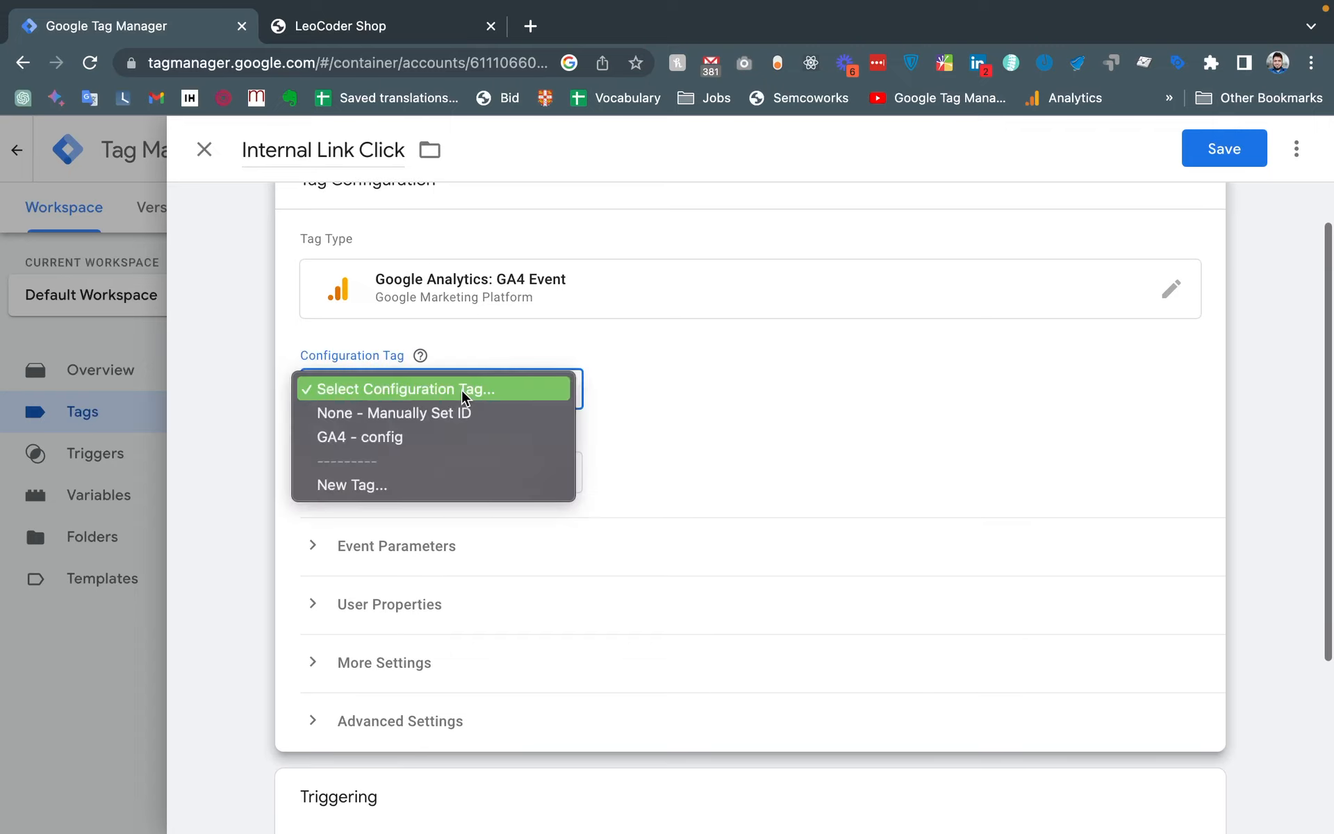
{"action": "left_click", "coordinate": [334, 438]}
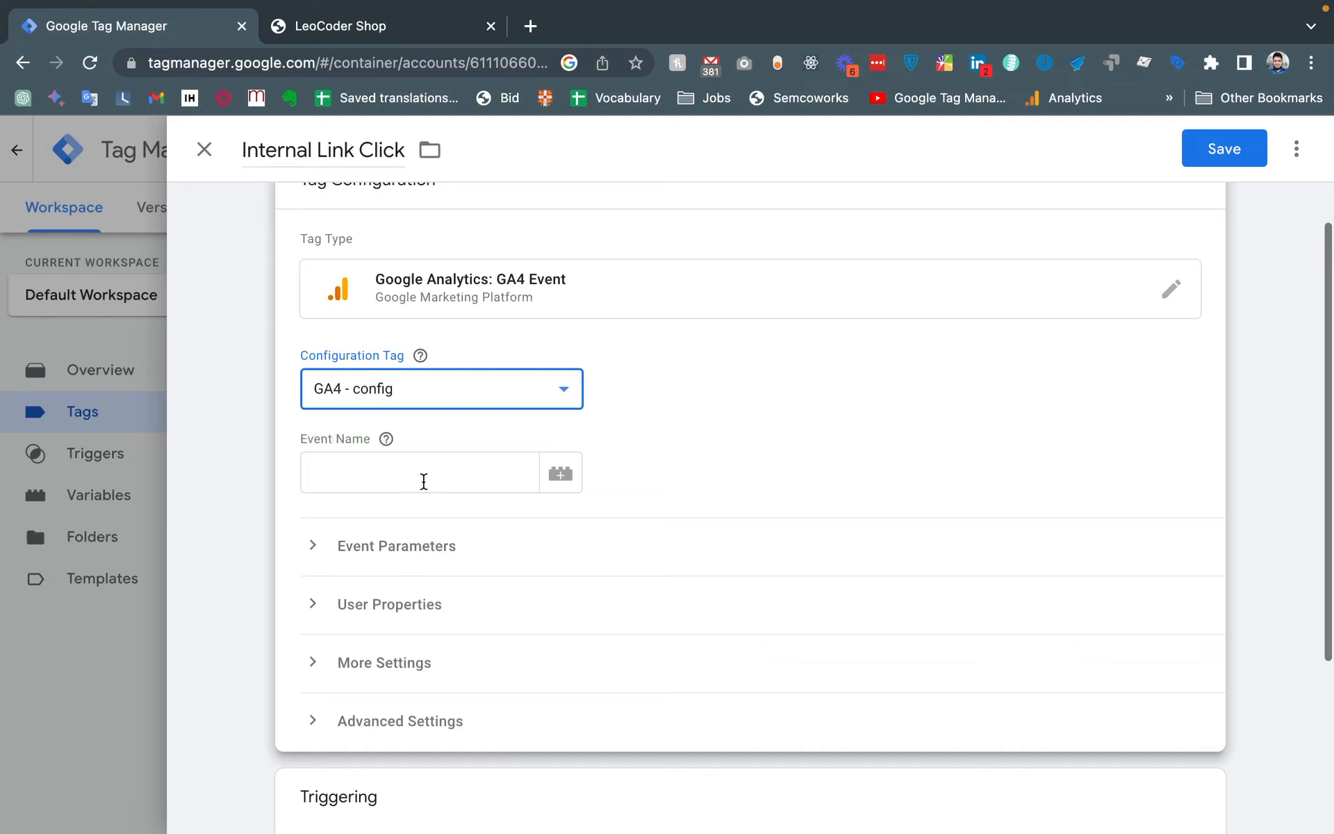
Enter "inernal_link_click" as the tag's event name
{"action": "left_click", "coordinate": [418, 476]}
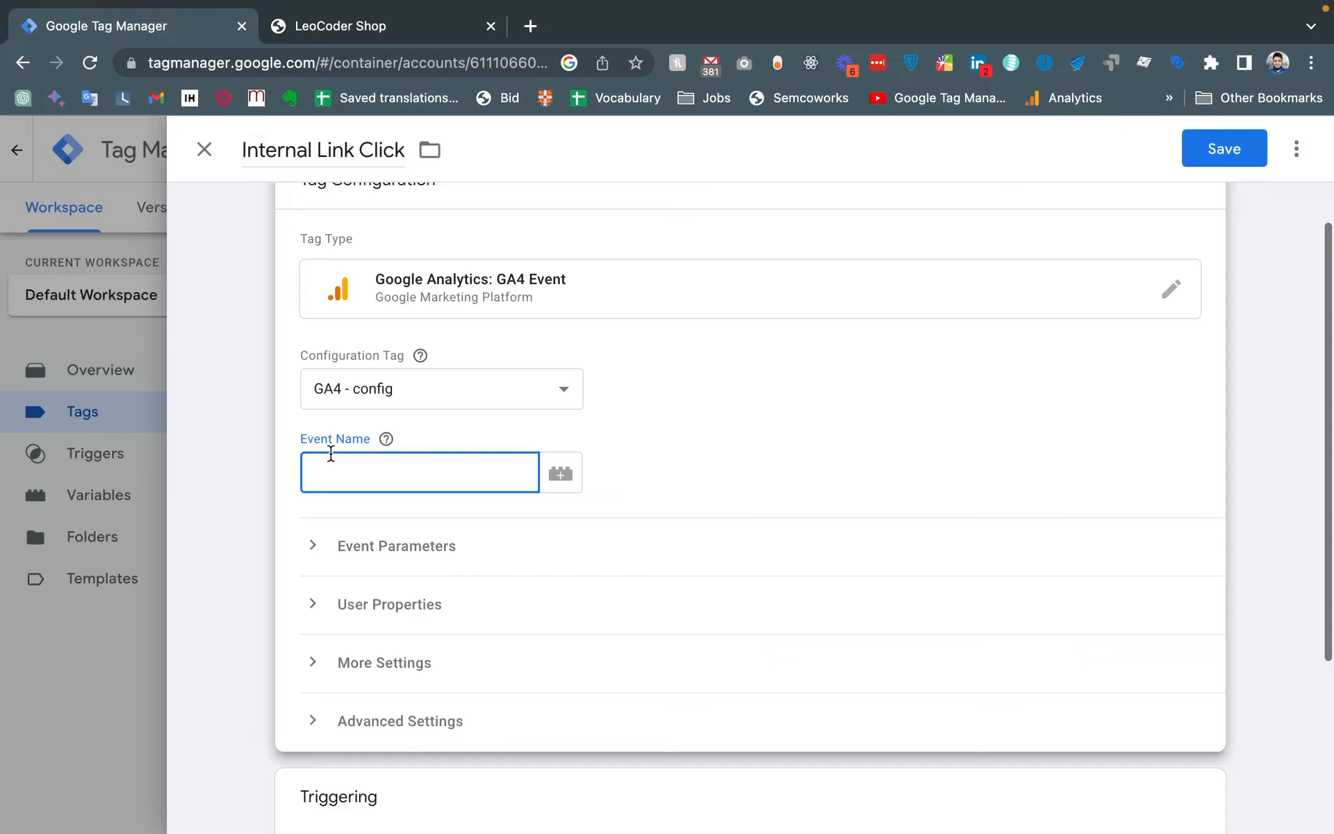
{"action": "scroll", "coordinate": [331, 453], "scroll_direction": "up", "scroll_amount": 1}
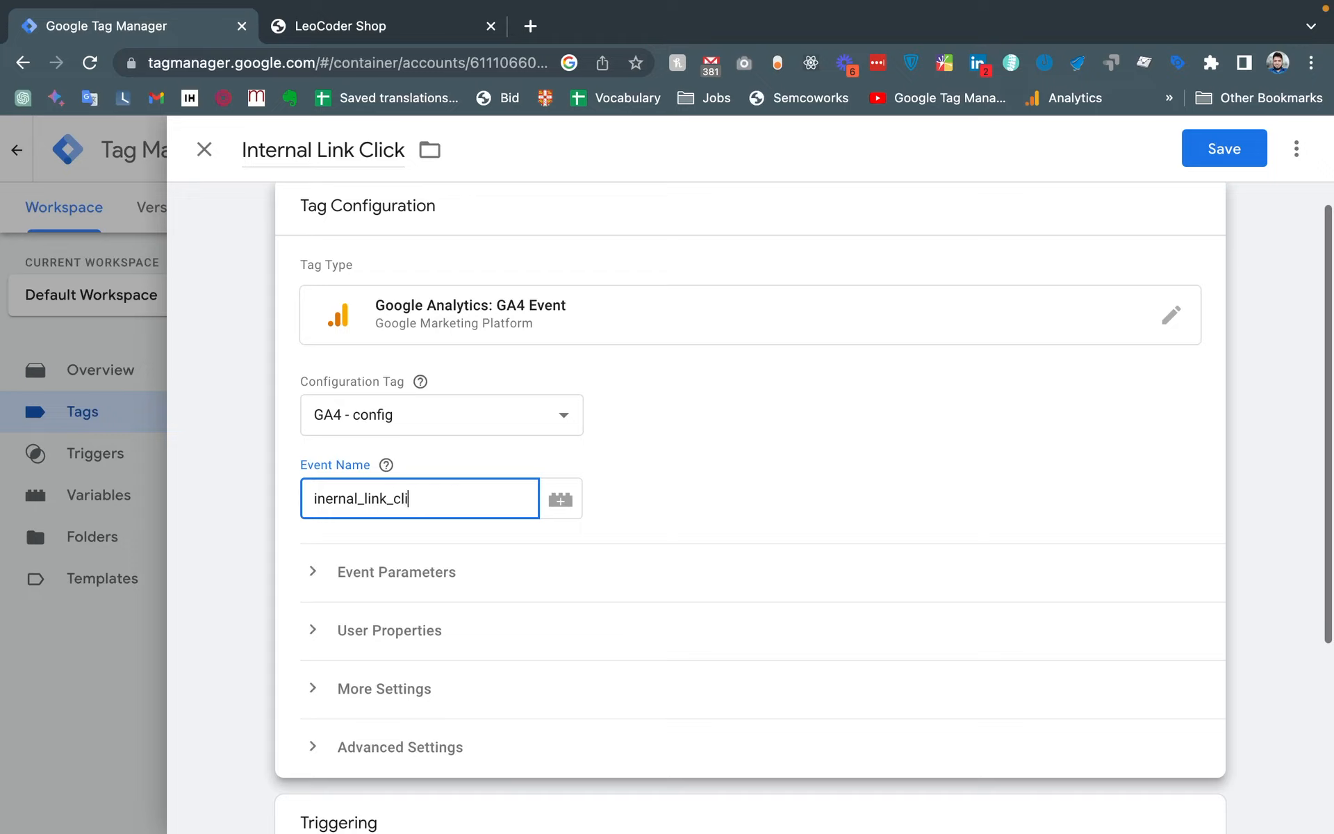
{"action": "left_click", "coordinate": [716, 466]}
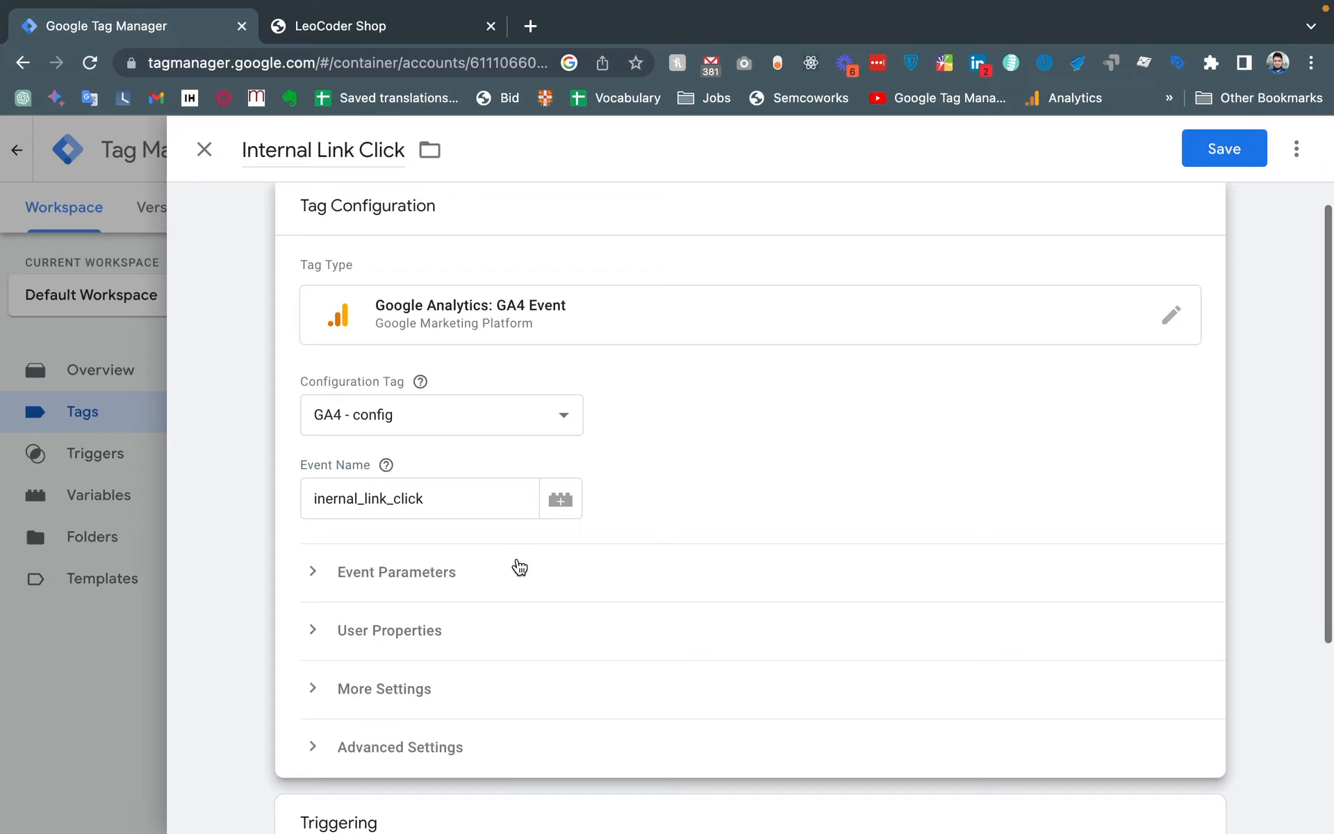
Add an event parameter named "link_url" with the Click URL variable as its value
{"action": "left_click", "coordinate": [421, 577]}
{"action": "scroll", "coordinate": [416, 577], "scroll_direction": "down", "scroll_amount": 2}
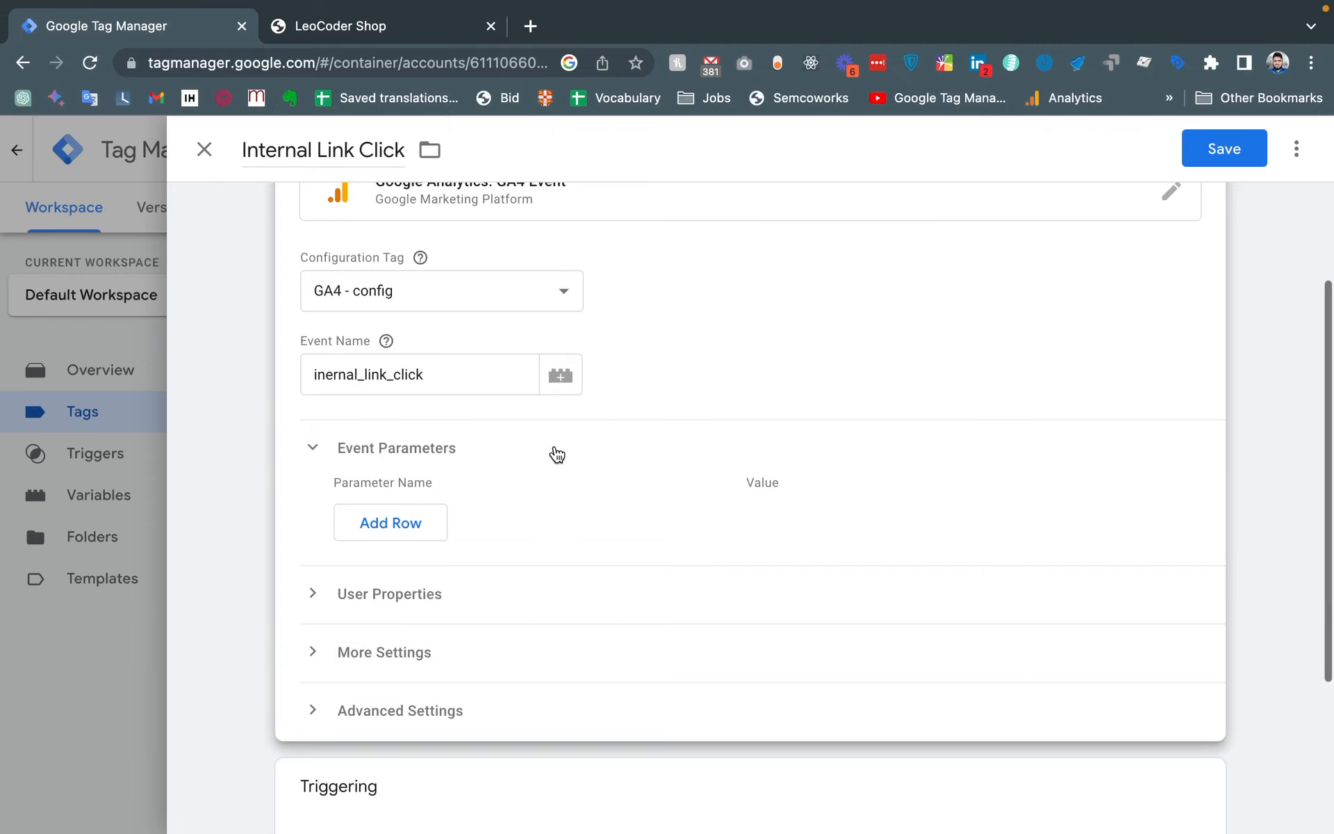
{"action": "left_click", "coordinate": [410, 512]}
{"action": "left_click", "coordinate": [452, 512]}
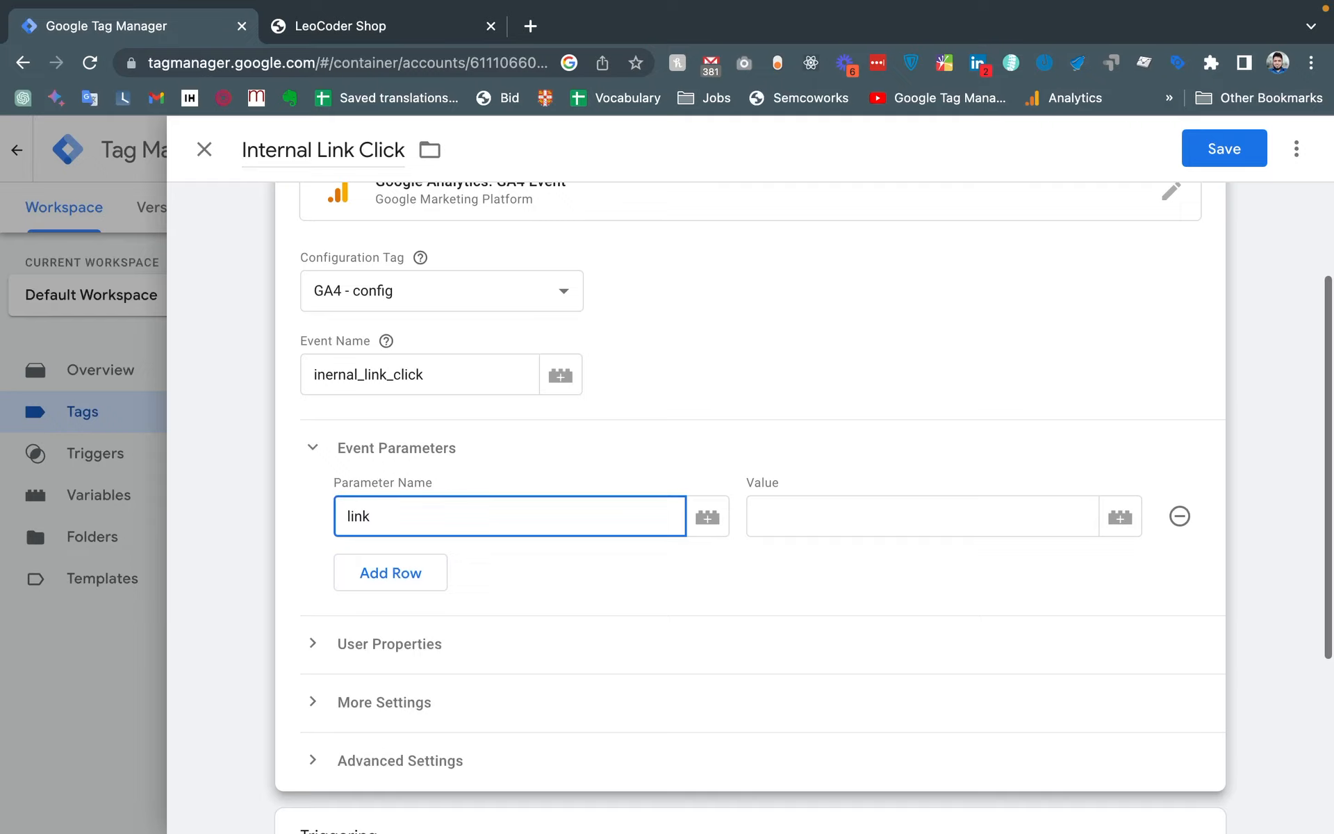
{"action": "left_click", "coordinate": [1120, 515]}
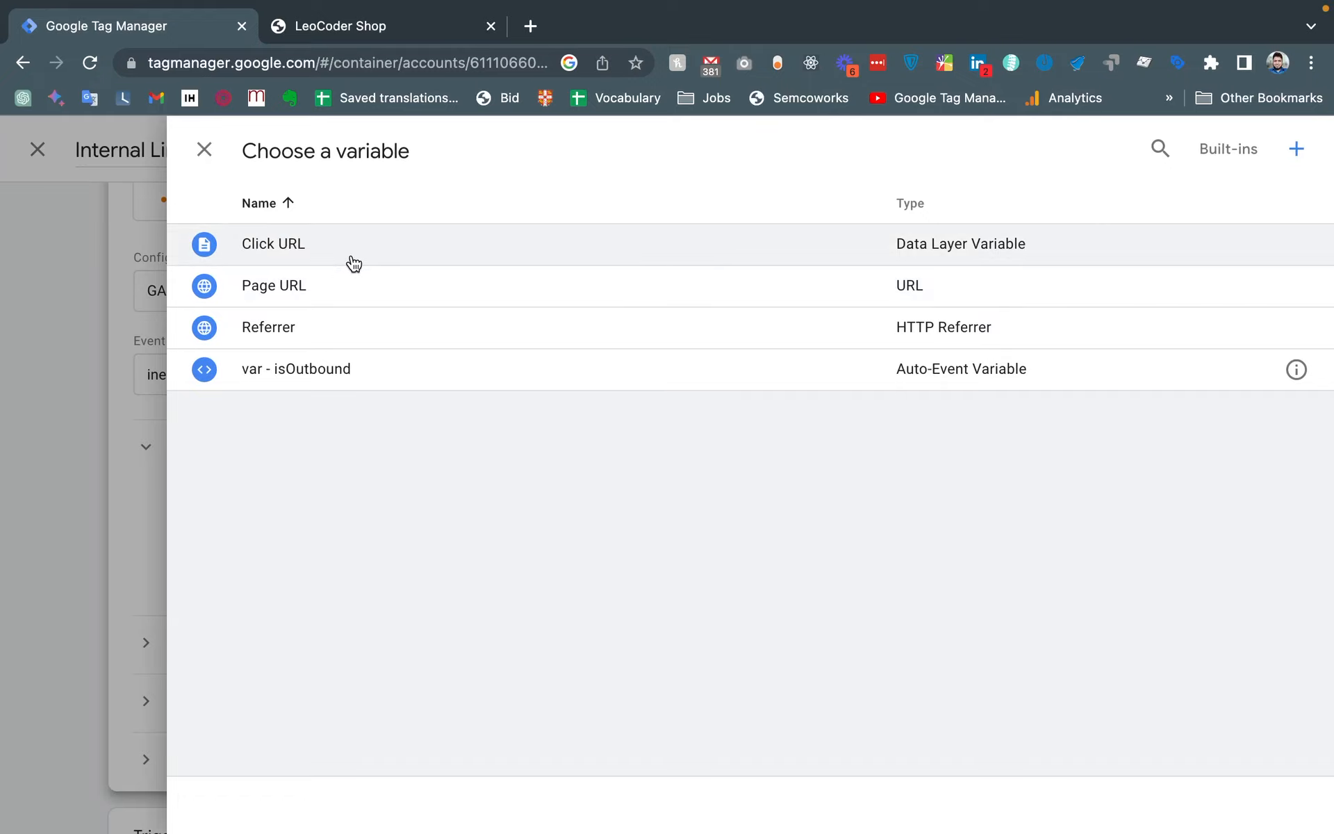
{"action": "left_click", "coordinate": [319, 252]}
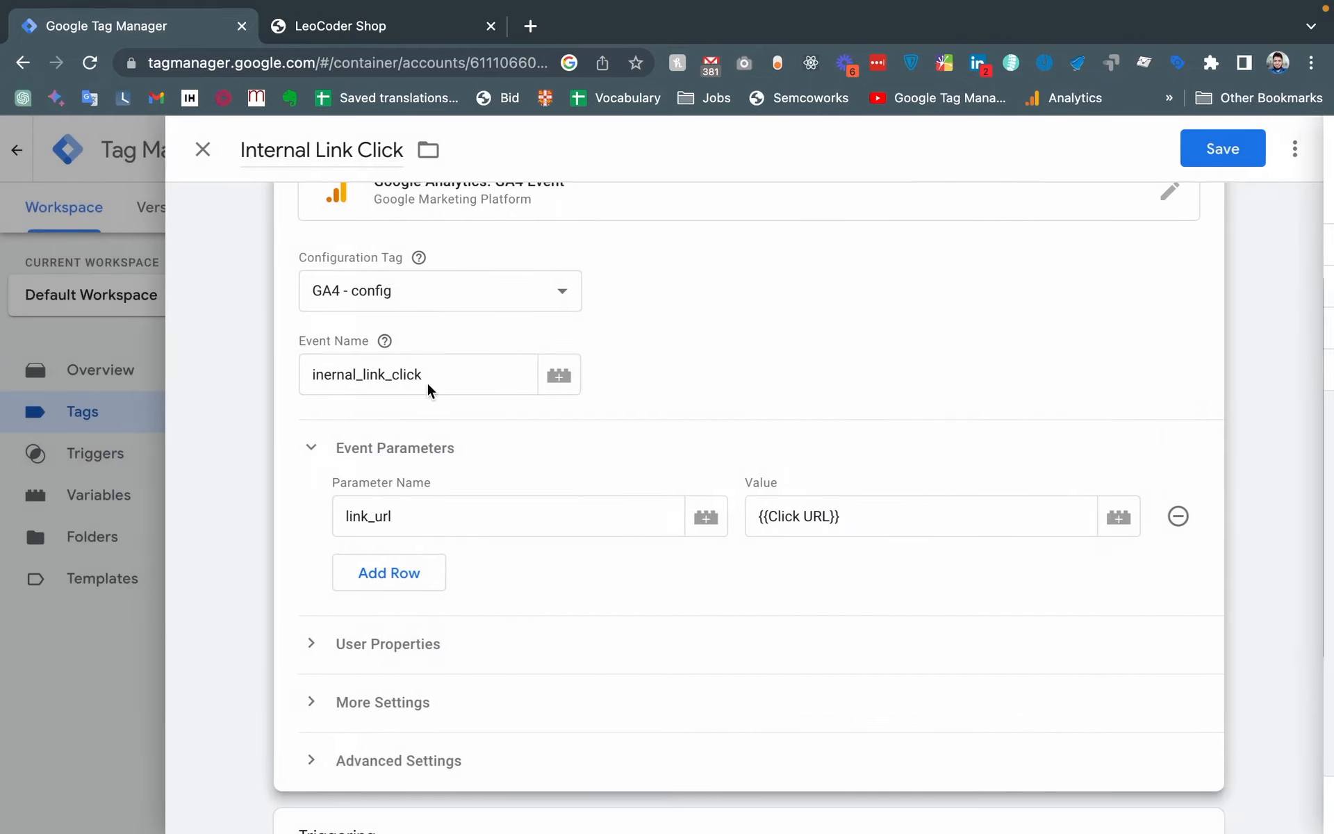
Add a second event parameter named "page_url" with the Page URL variable as its value
{"action": "left_click", "coordinate": [429, 577]}
{"action": "left_click", "coordinate": [421, 553]}
{"action": "type", "text": "p"}
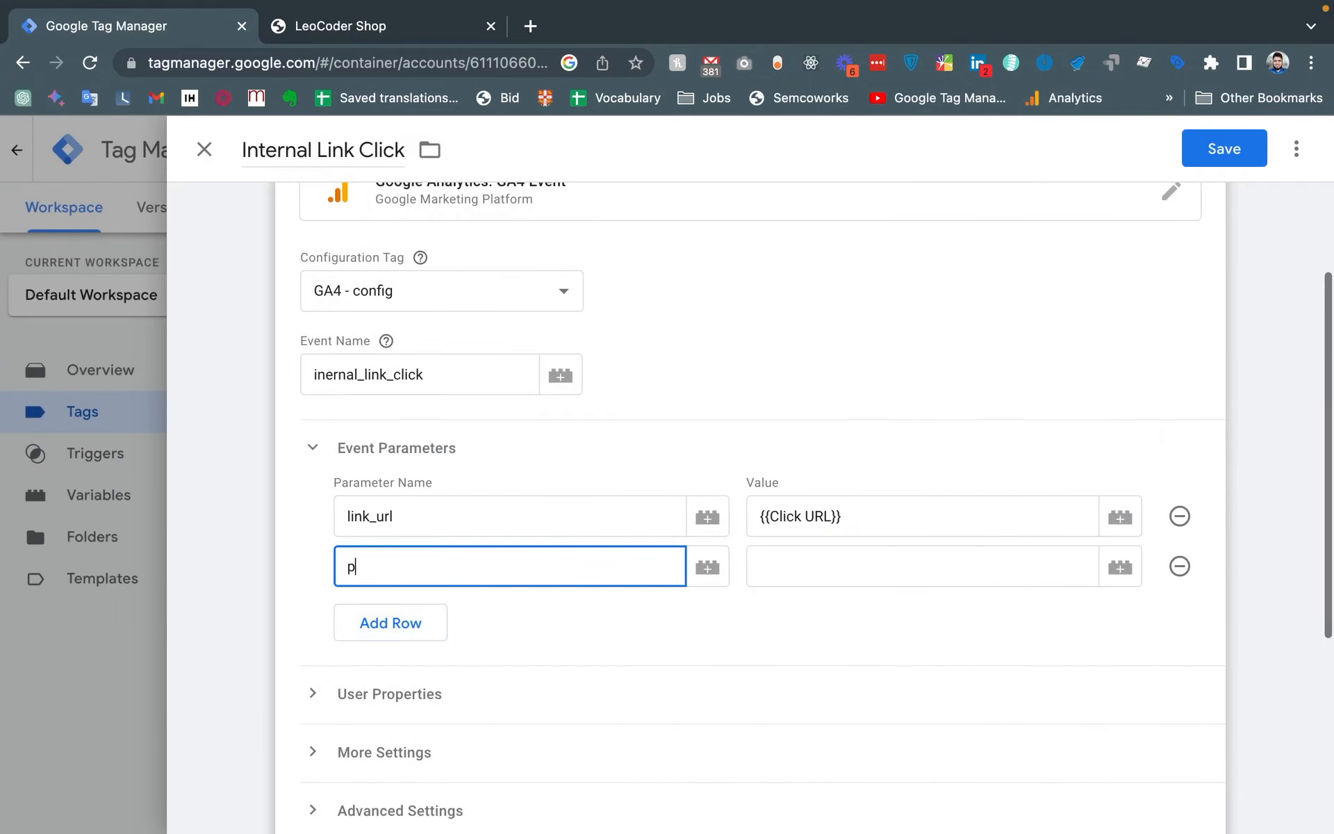
{"action": "type", "text": "age_url"}
{"action": "left_click", "coordinate": [1117, 568]}
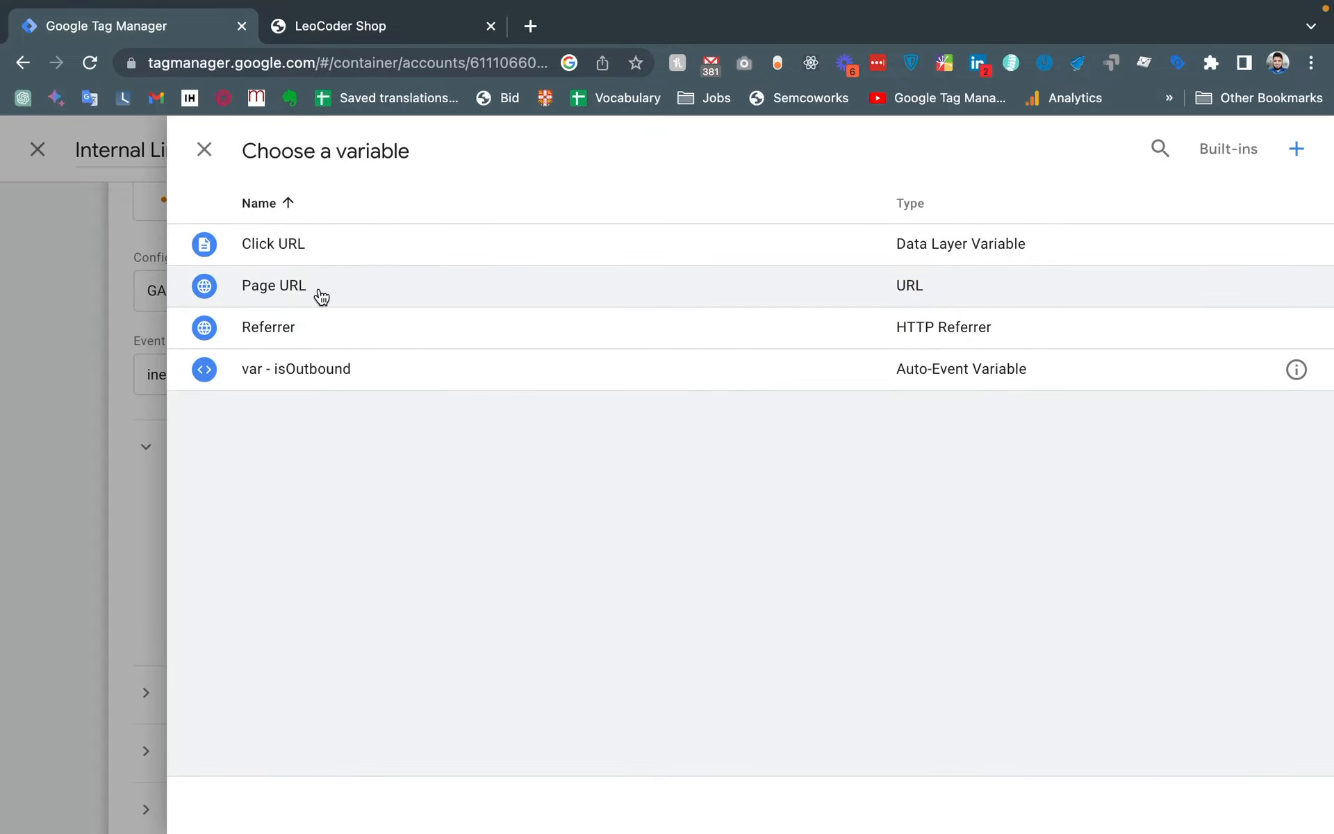
{"action": "left_click", "coordinate": [321, 297]}
Assign "trigger - clickInernalLink" as the tag's firing trigger and save the tag
{"action": "scroll", "coordinate": [584, 575], "scroll_direction": "down", "scroll_amount": 3}
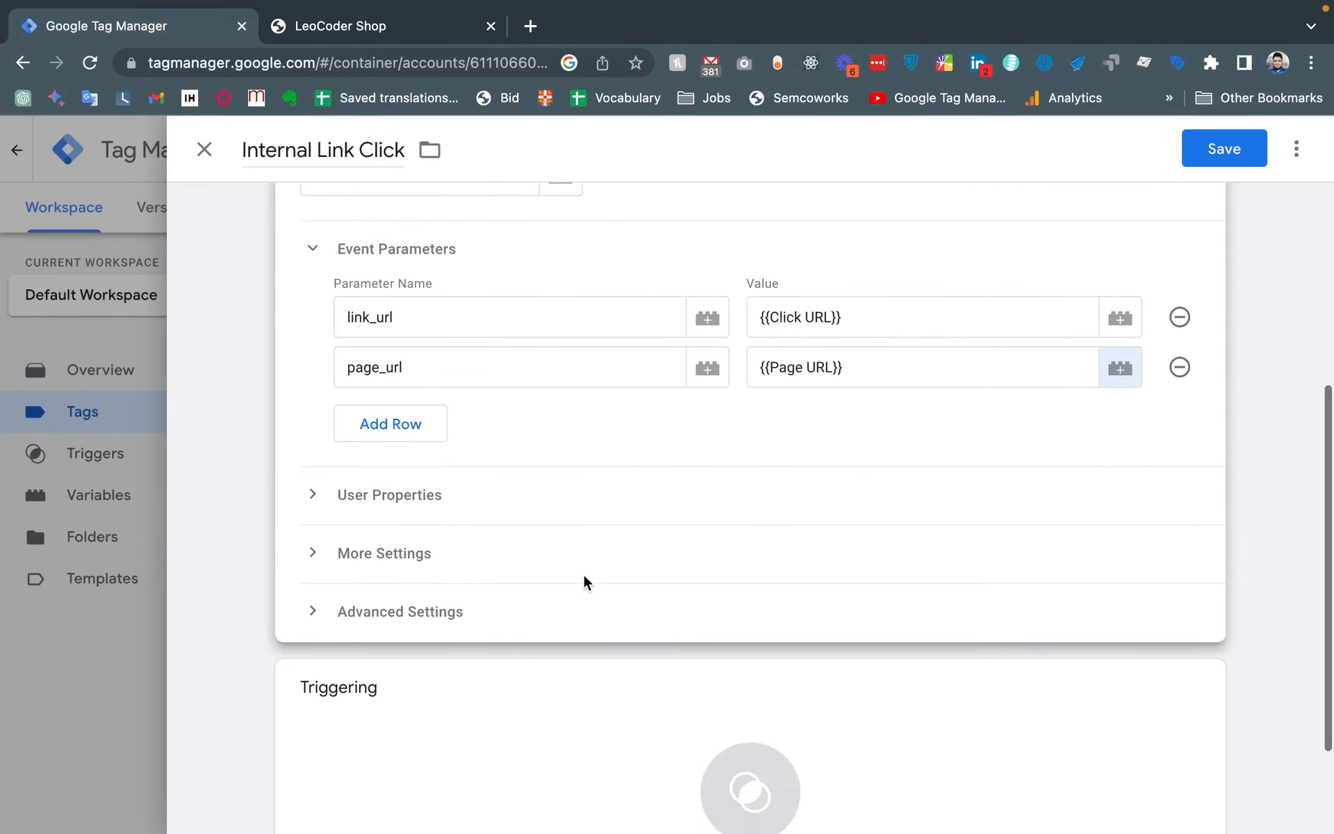
{"action": "scroll", "coordinate": [583, 582], "scroll_direction": "down", "scroll_amount": 2}
{"action": "left_click", "coordinate": [735, 647]}
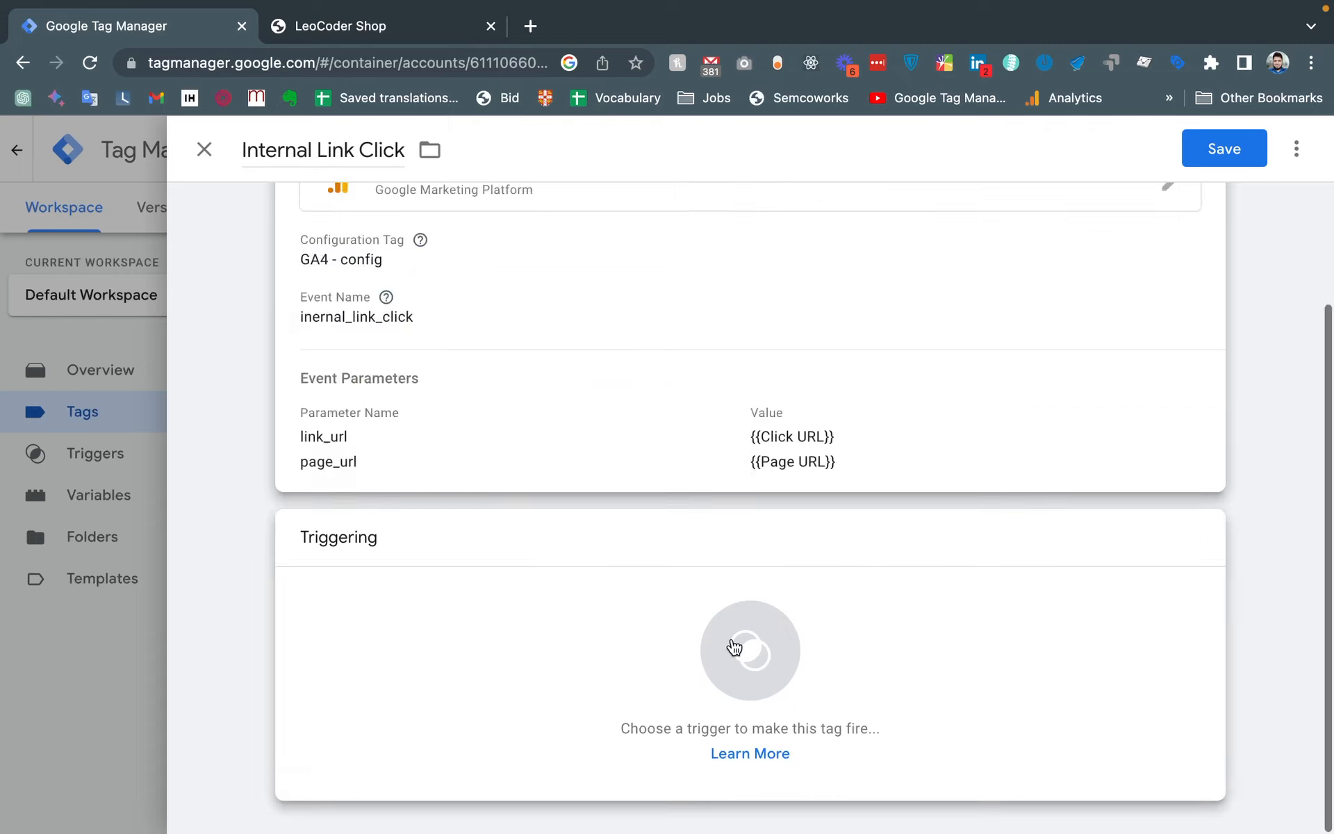
{"action": "left_click", "coordinate": [735, 647]}
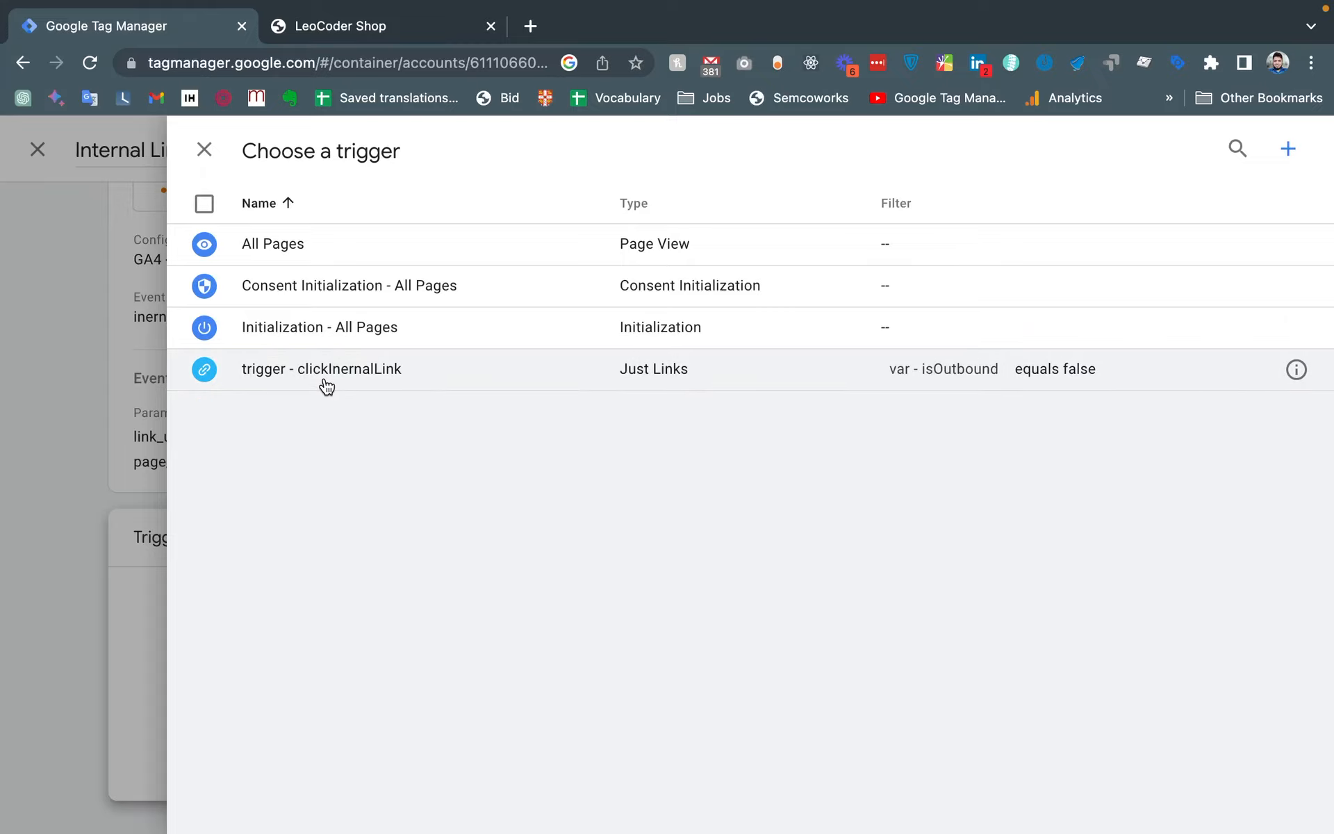
{"action": "left_click", "coordinate": [371, 386]}
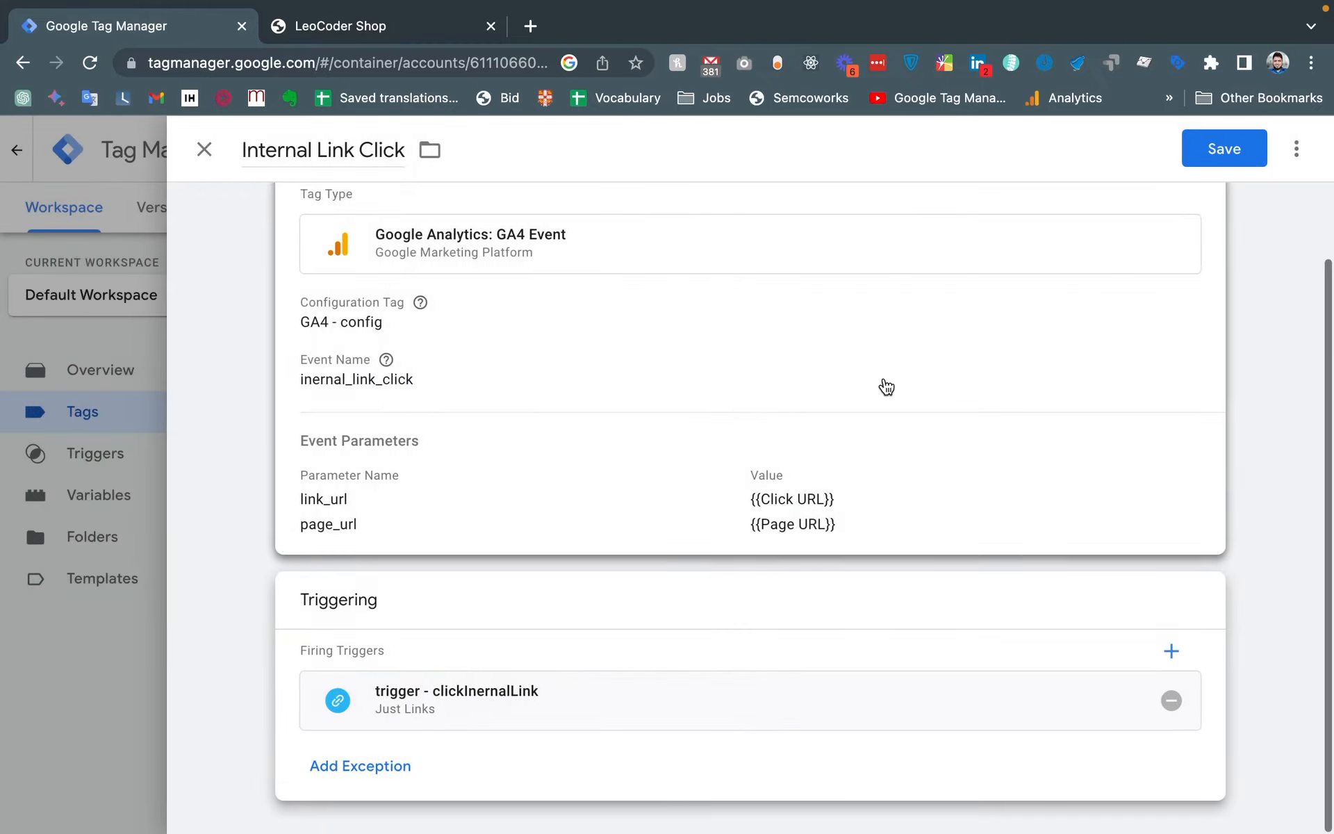
{"action": "left_click", "coordinate": [1220, 158]}
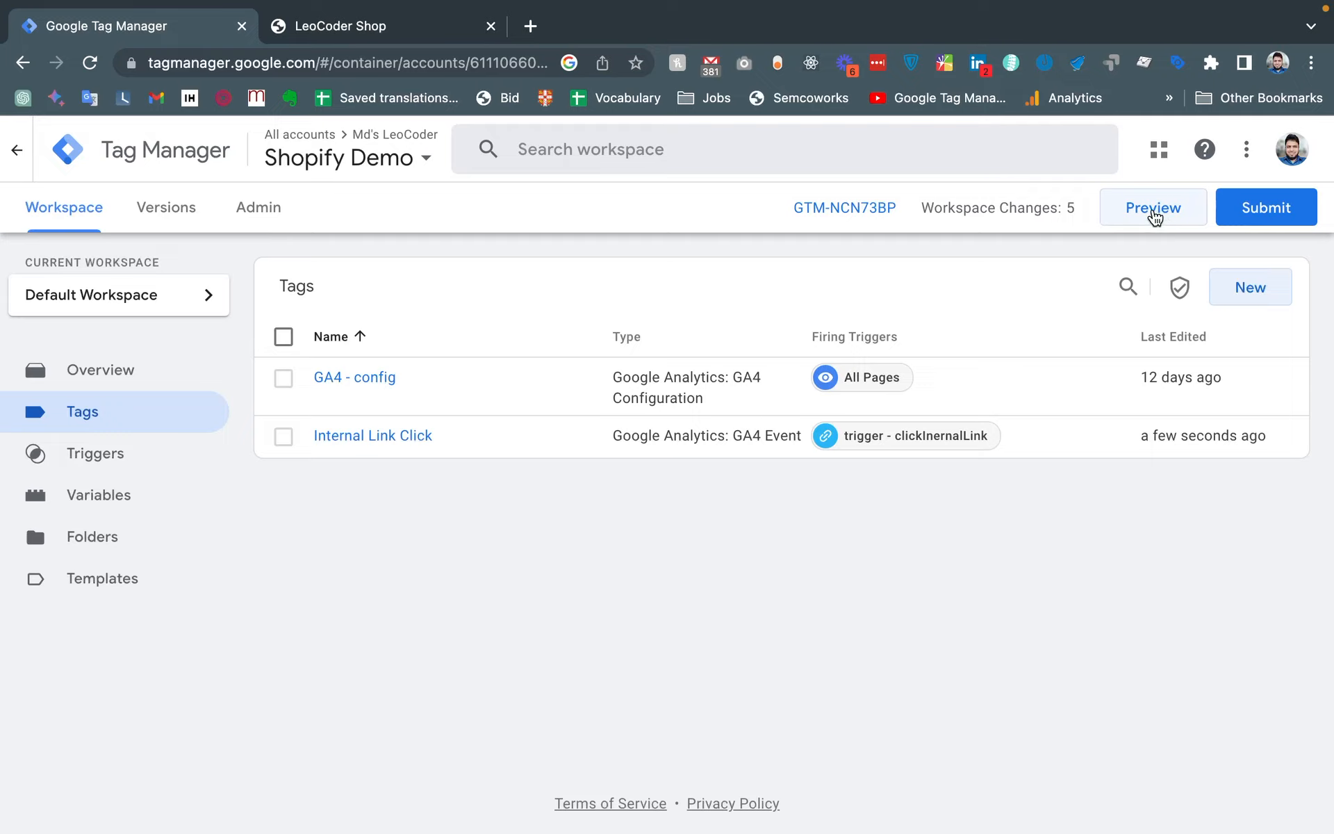
{"action": "left_click", "coordinate": [1155, 216]}
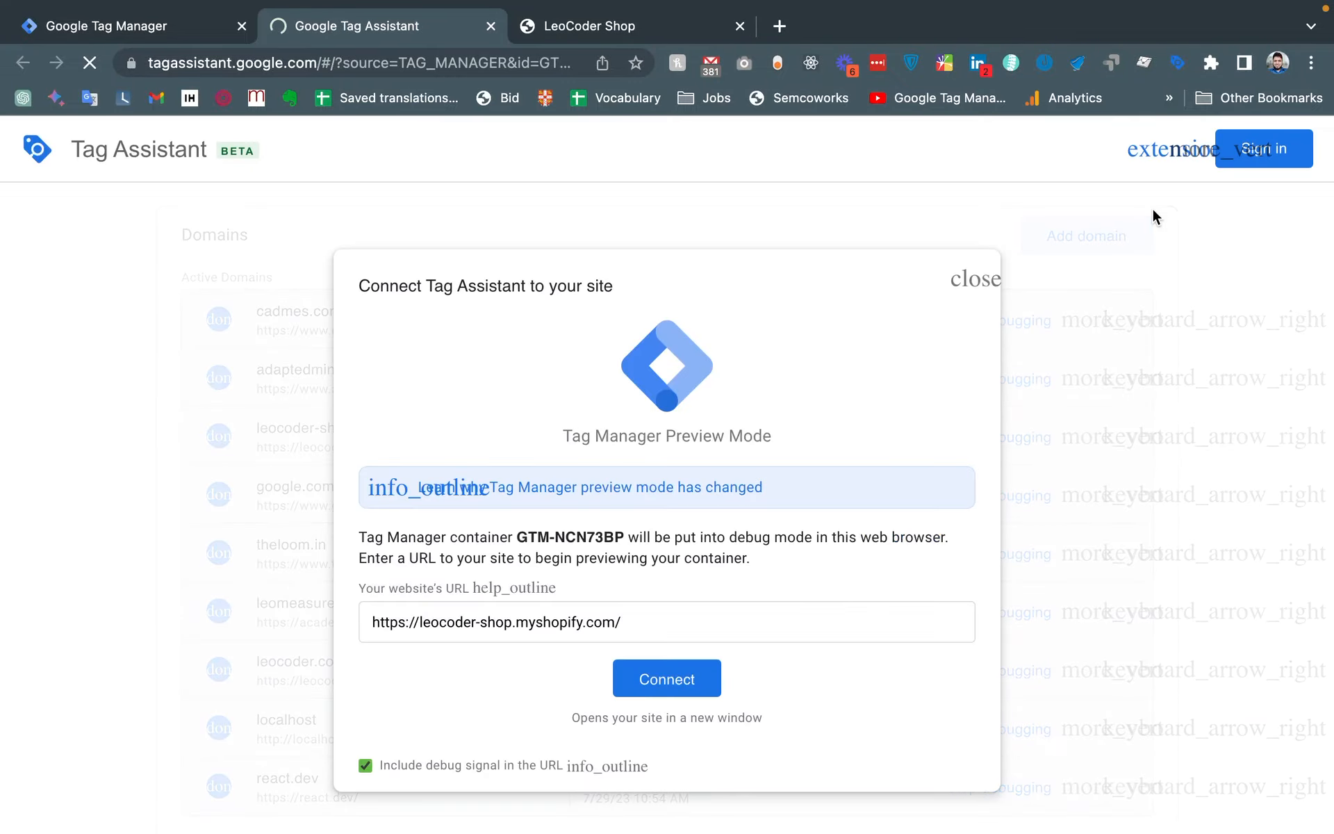
{"action": "left_click", "coordinate": [663, 667]}
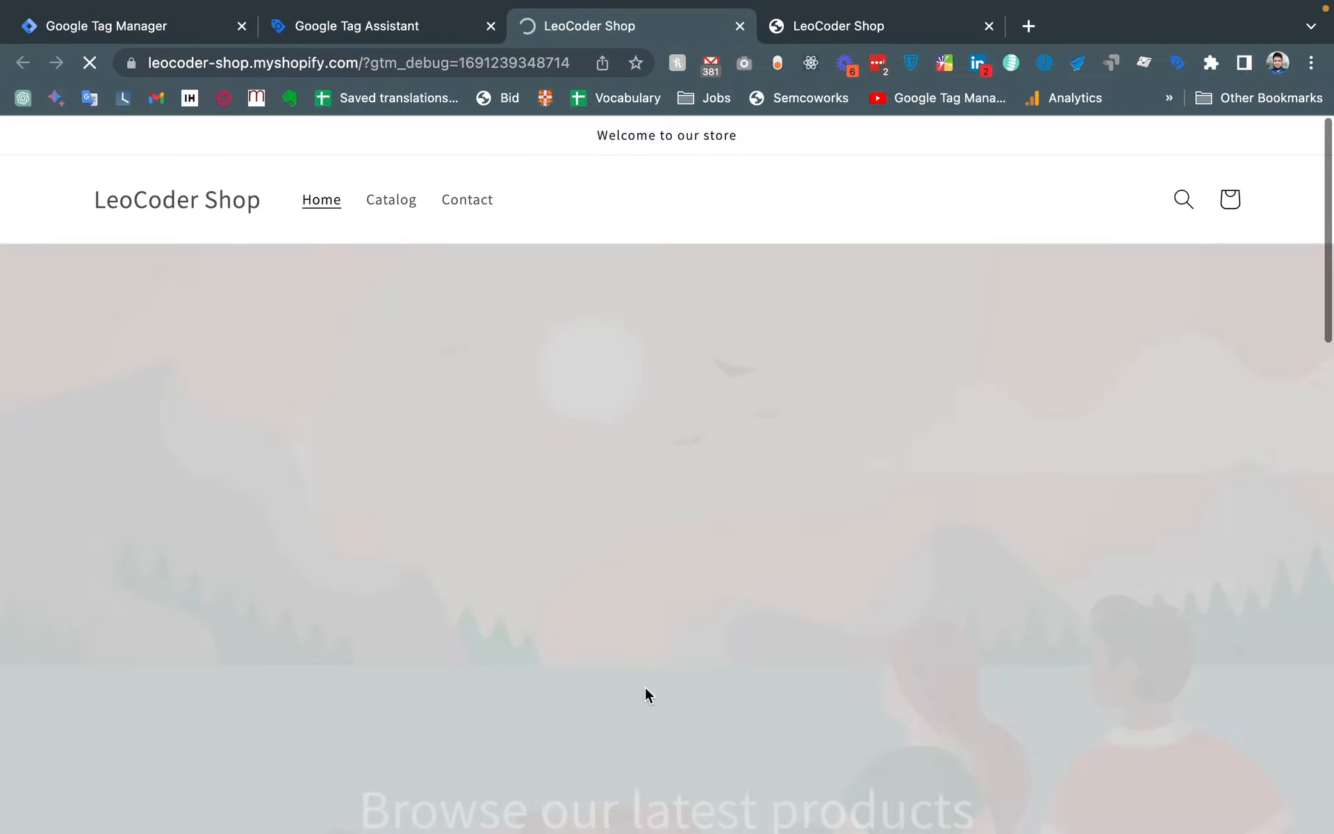
{"action": "scroll", "coordinate": [645, 687], "scroll_direction": "down", "scroll_amount": 5}
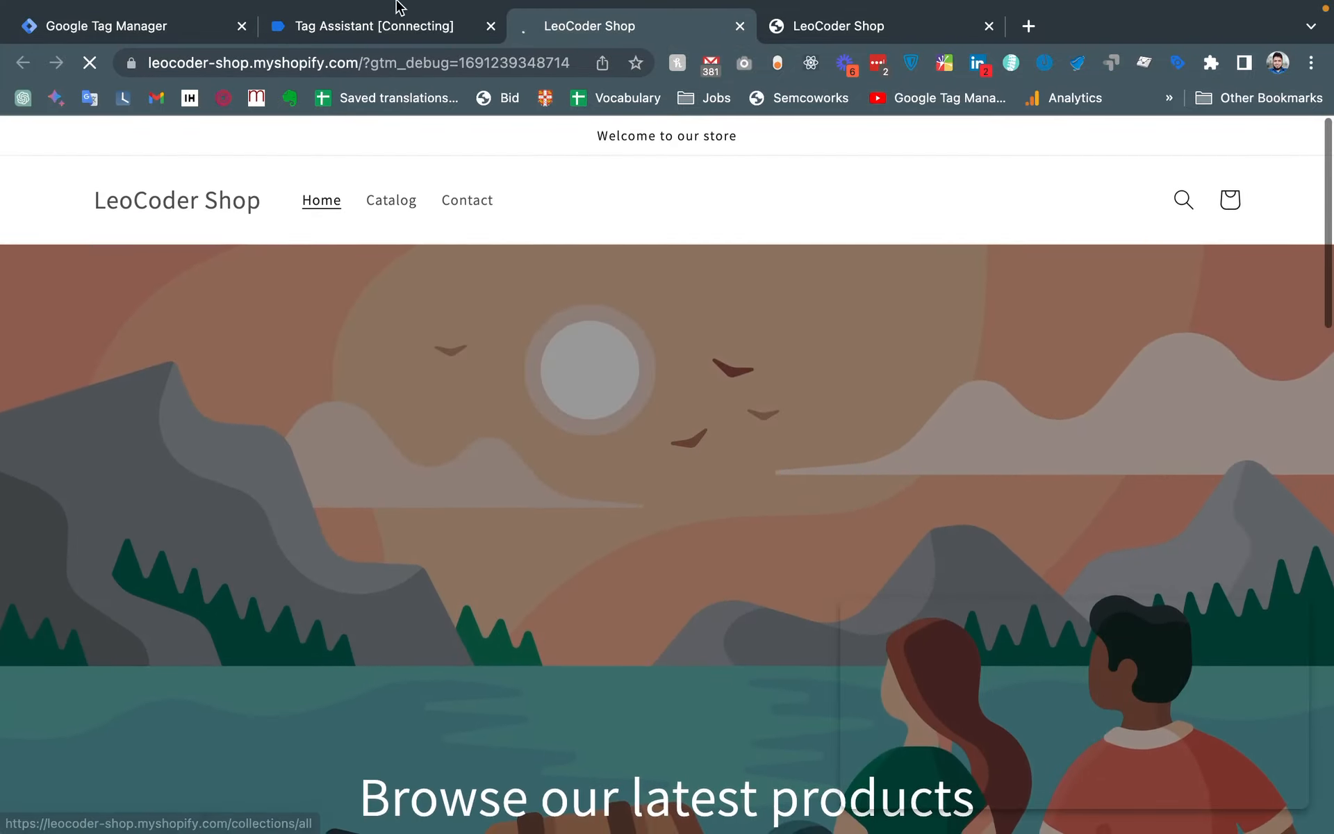
{"action": "left_click", "coordinate": [376, 26]}
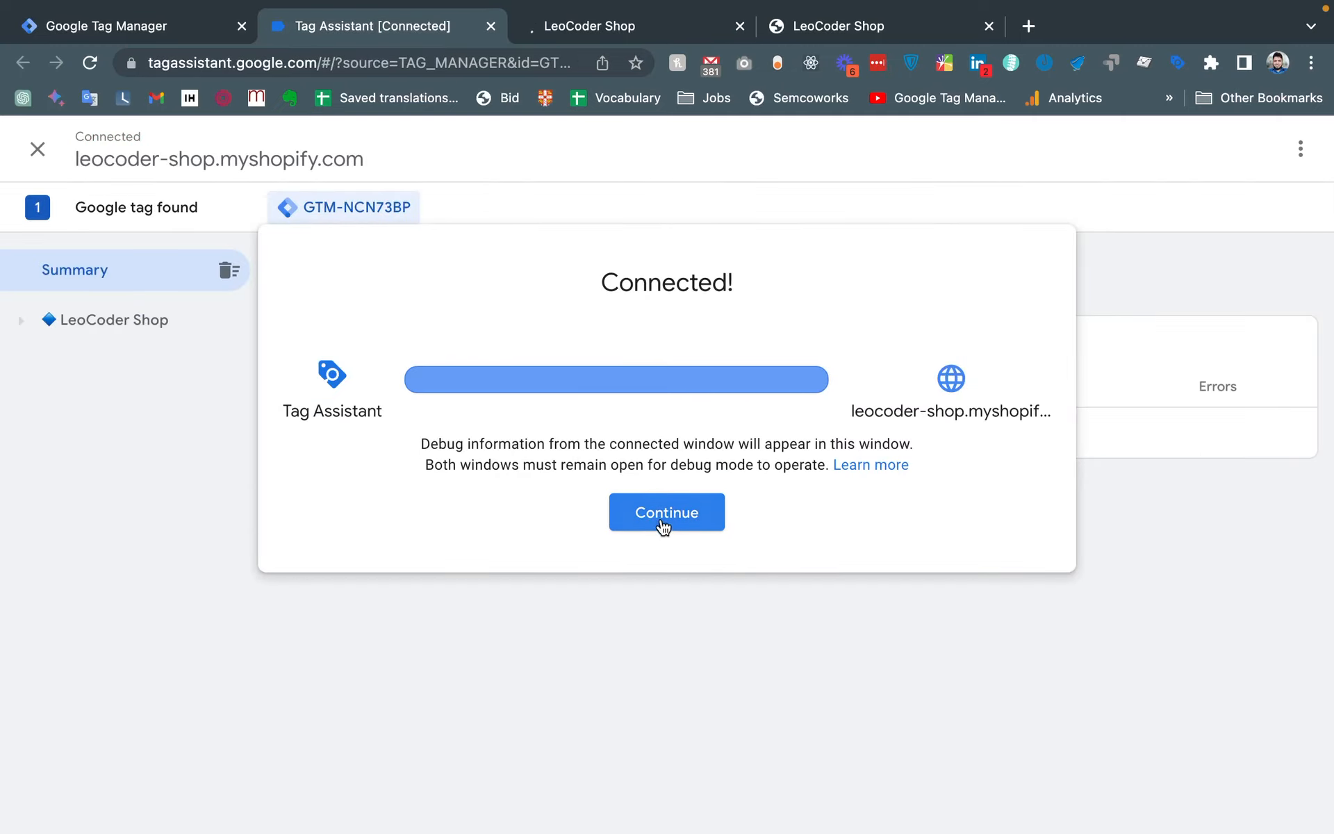
{"action": "left_click", "coordinate": [660, 514]}
{"action": "left_click", "coordinate": [616, 25]}
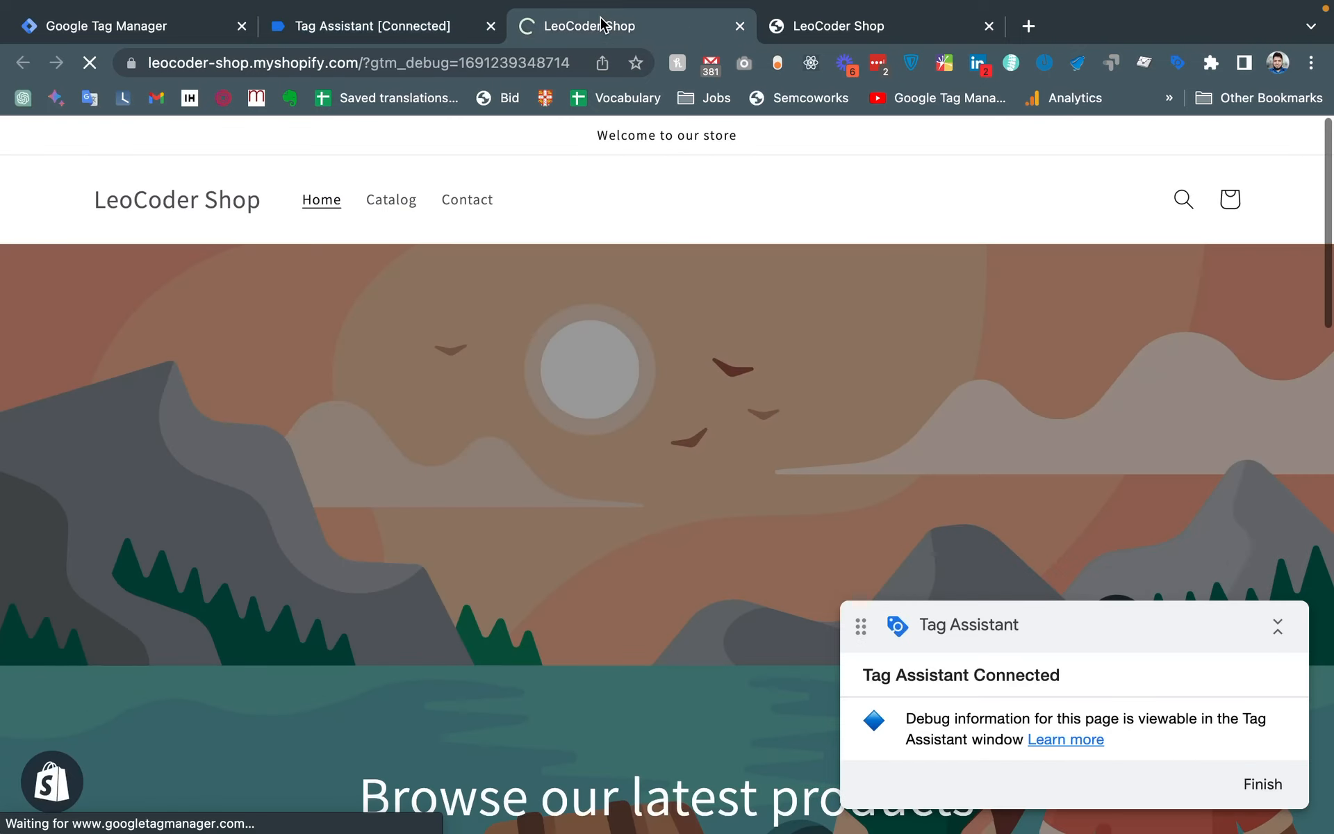
Follow the shop's Contact link, then inspect the Internal Link Click tag's details for the LeoCoder Shop page in Tag Assistant
{"action": "left_click", "coordinate": [467, 201]}
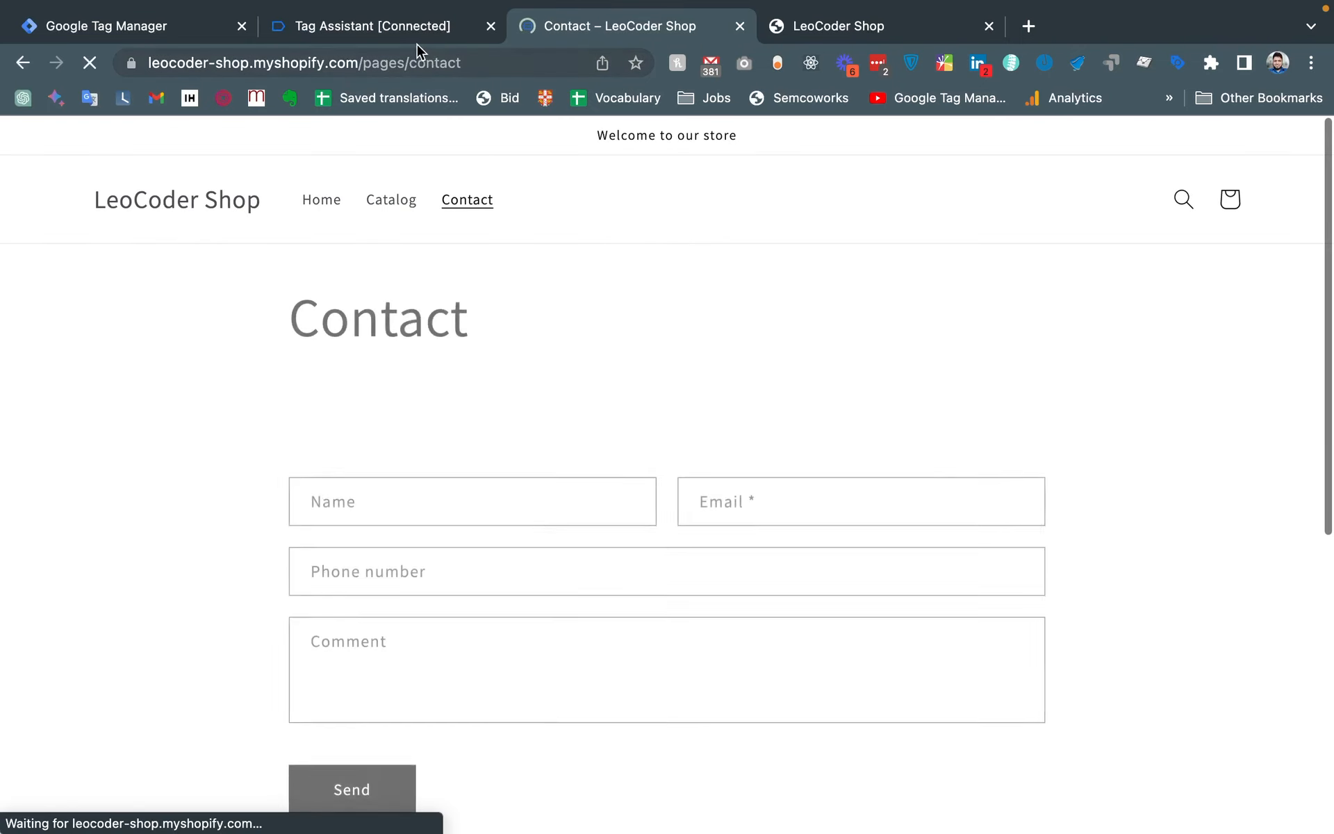
{"action": "left_click", "coordinate": [407, 35]}
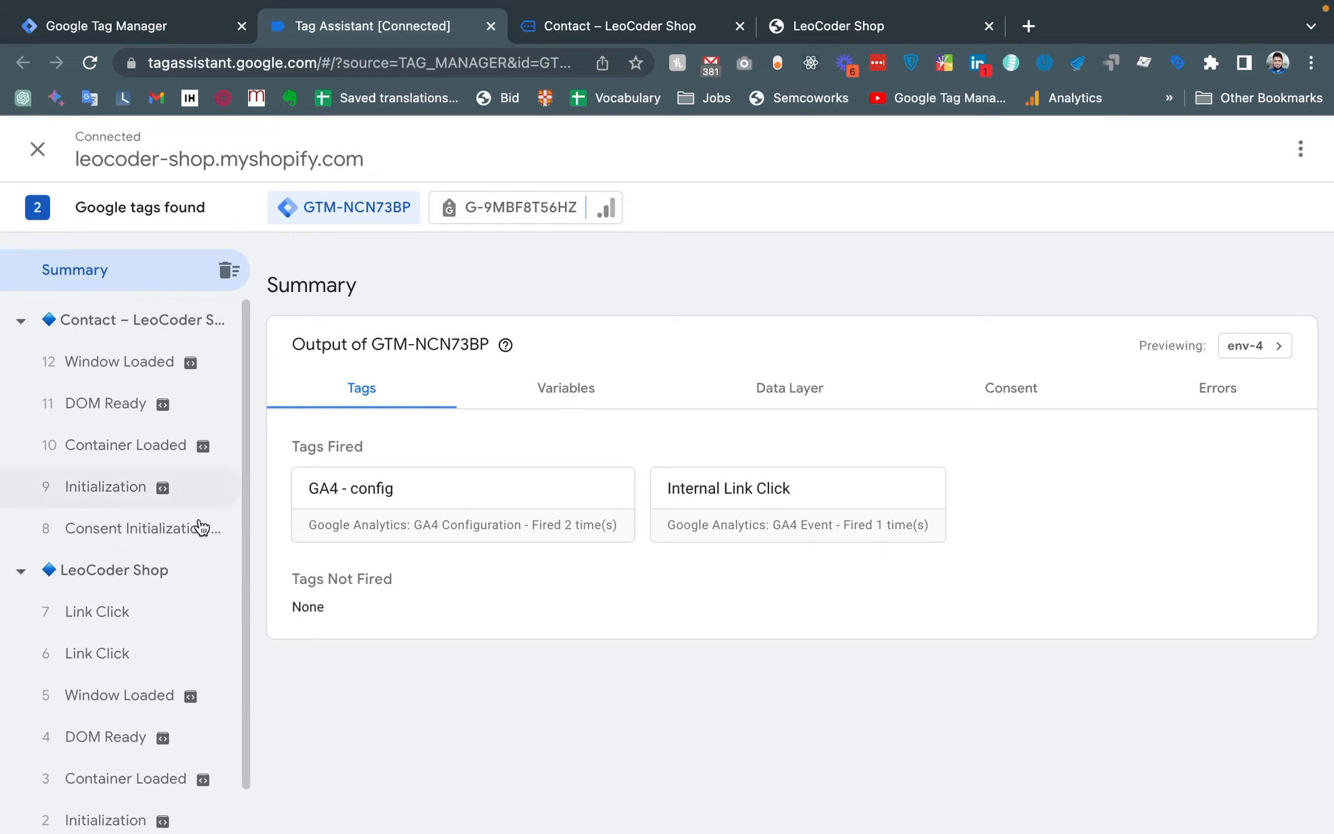
{"action": "left_click", "coordinate": [118, 571]}
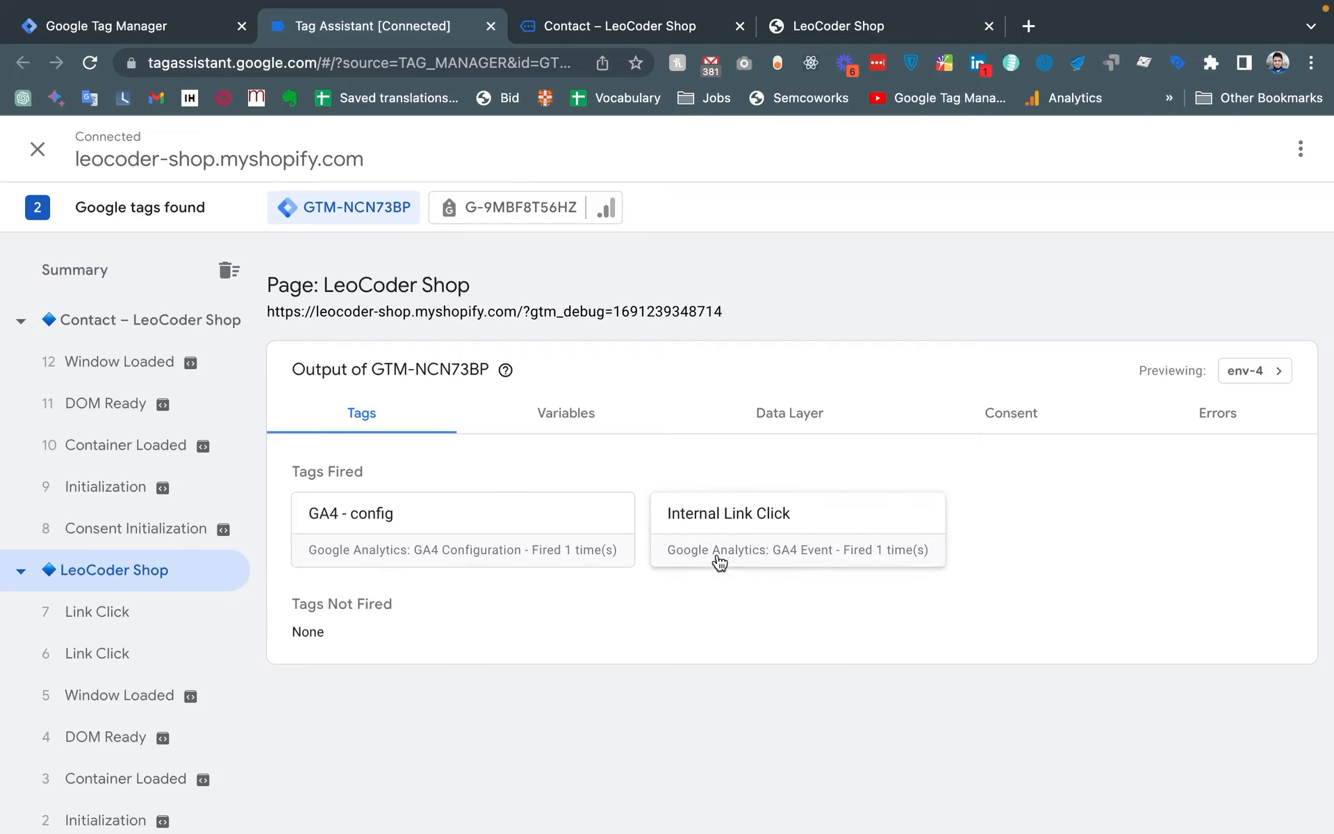
{"action": "left_click", "coordinate": [771, 516]}
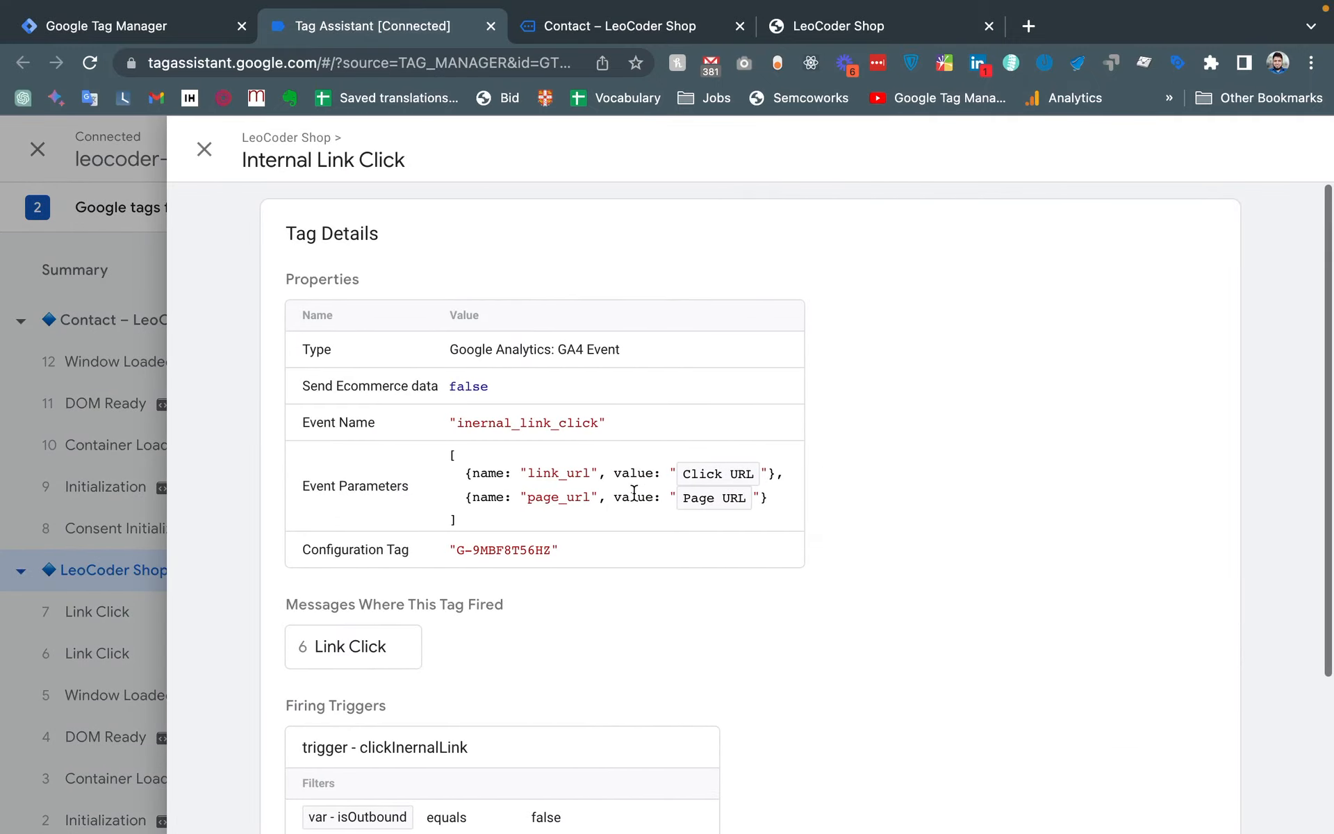
{"action": "left_click", "coordinate": [49, 540]}
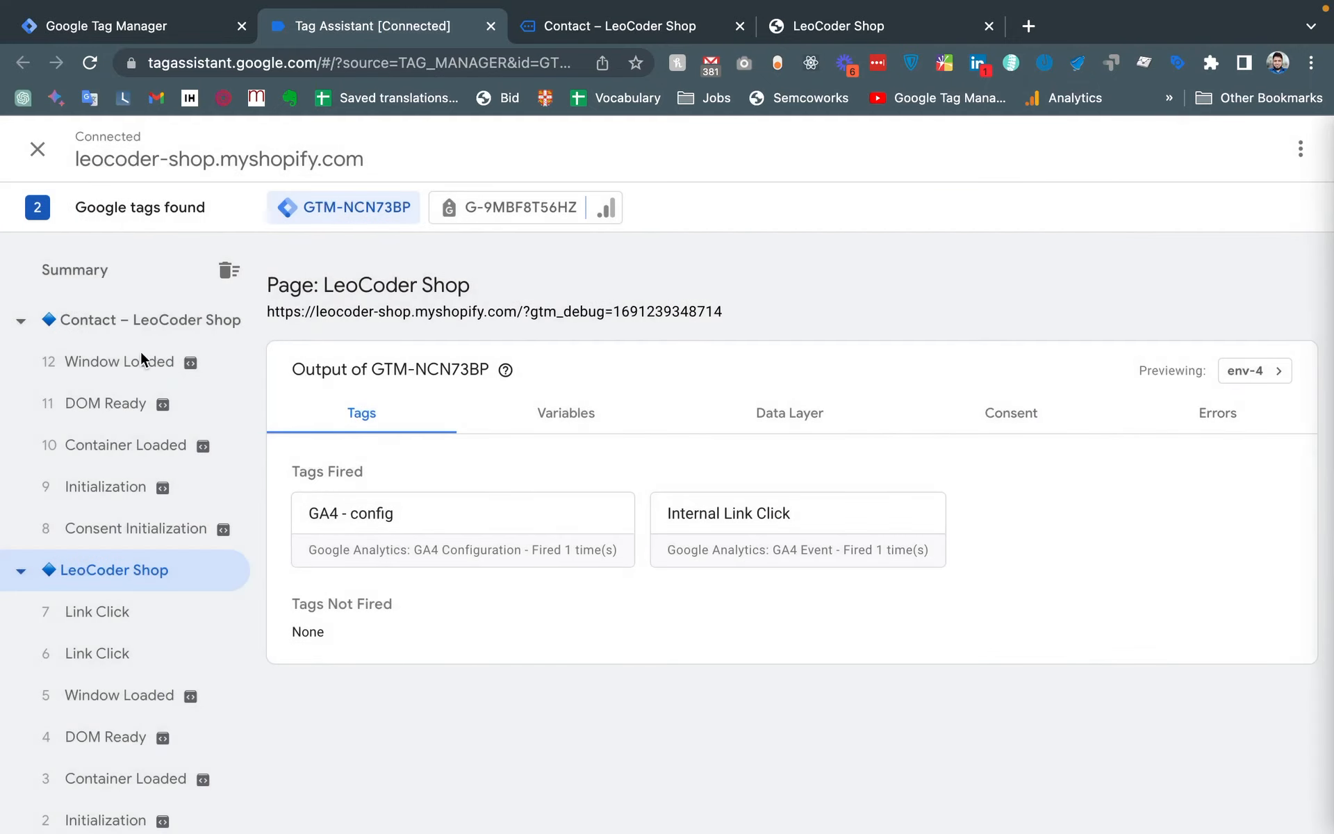
Check the Contact page's tags before and after following the LeoCoder Shop logo link to the home page
{"action": "left_click", "coordinate": [220, 324]}
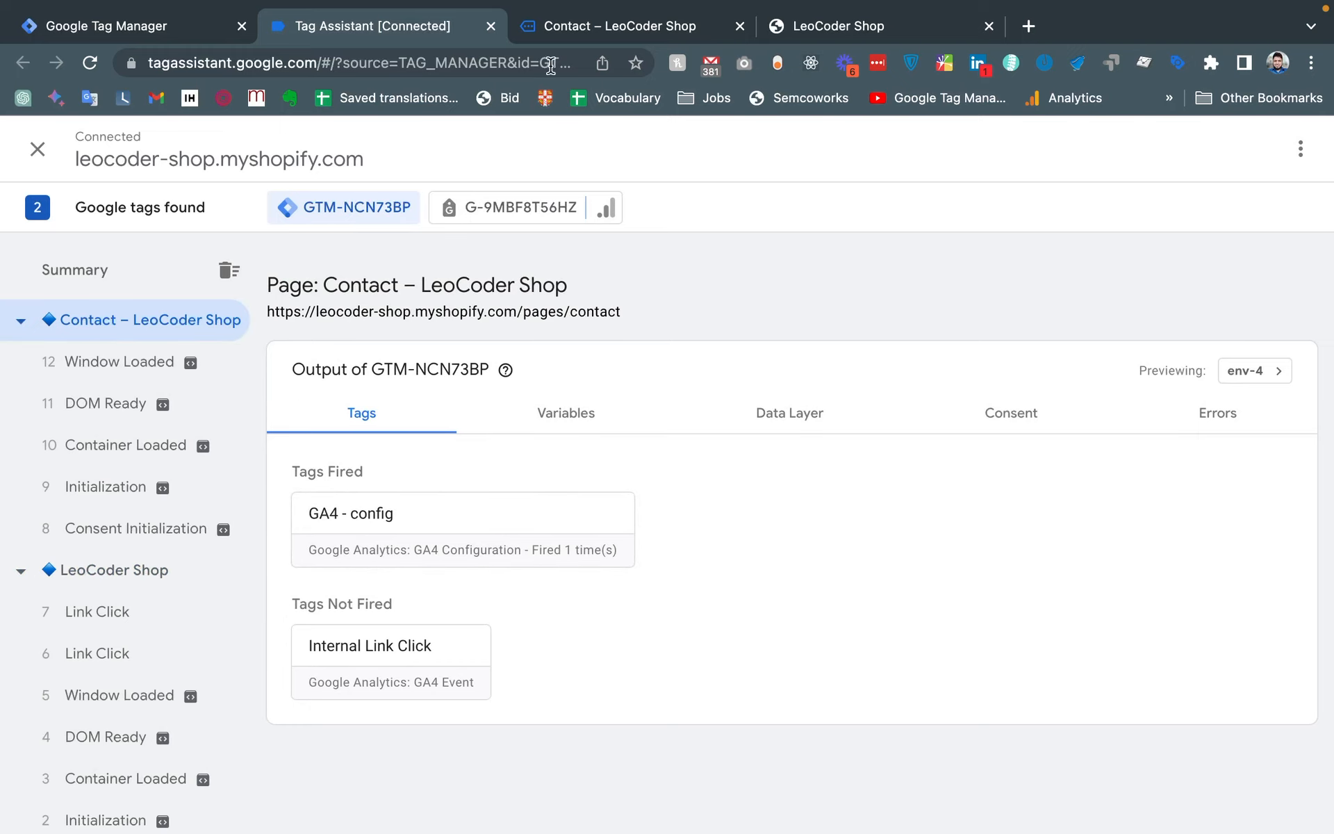
{"action": "left_click", "coordinate": [570, 27]}
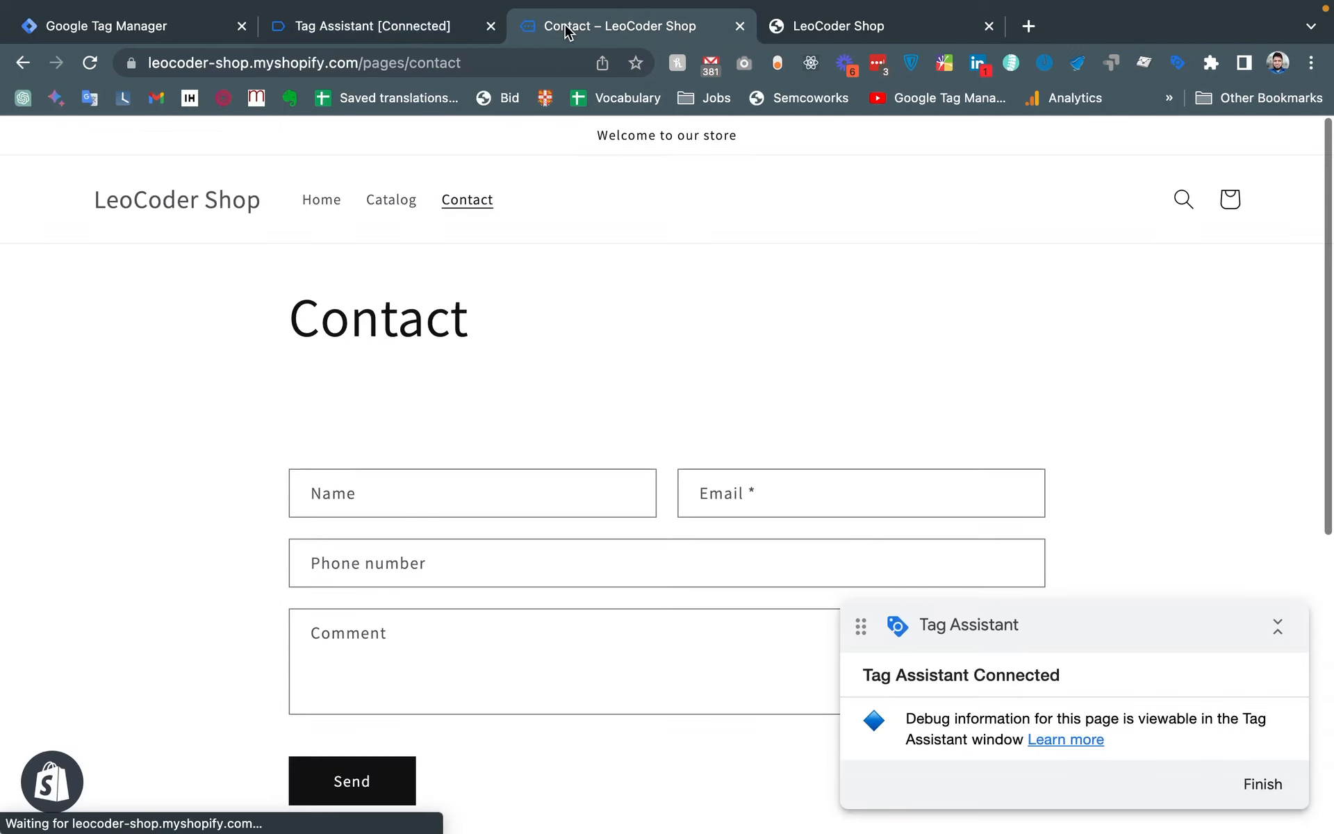
{"action": "left_click", "coordinate": [210, 208]}
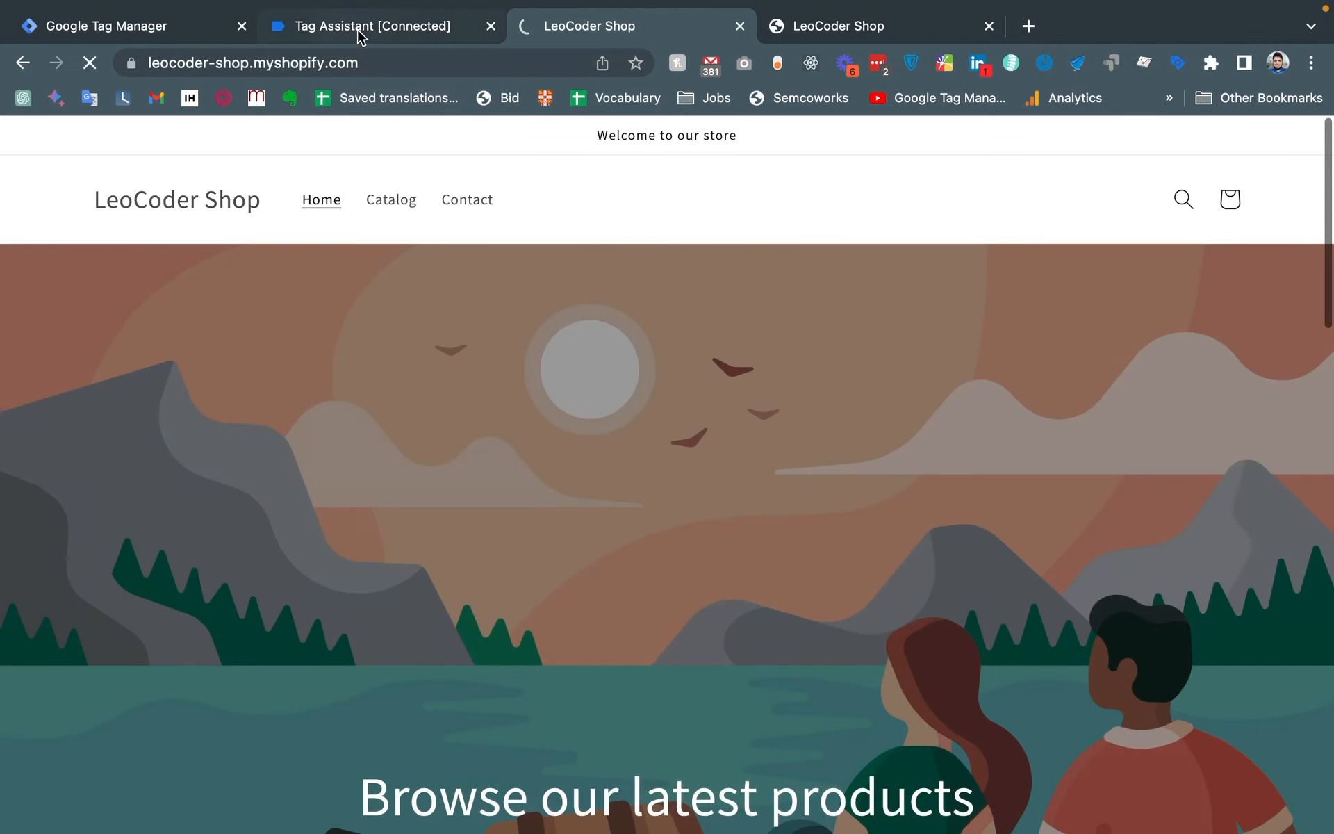
{"action": "left_click", "coordinate": [360, 35]}
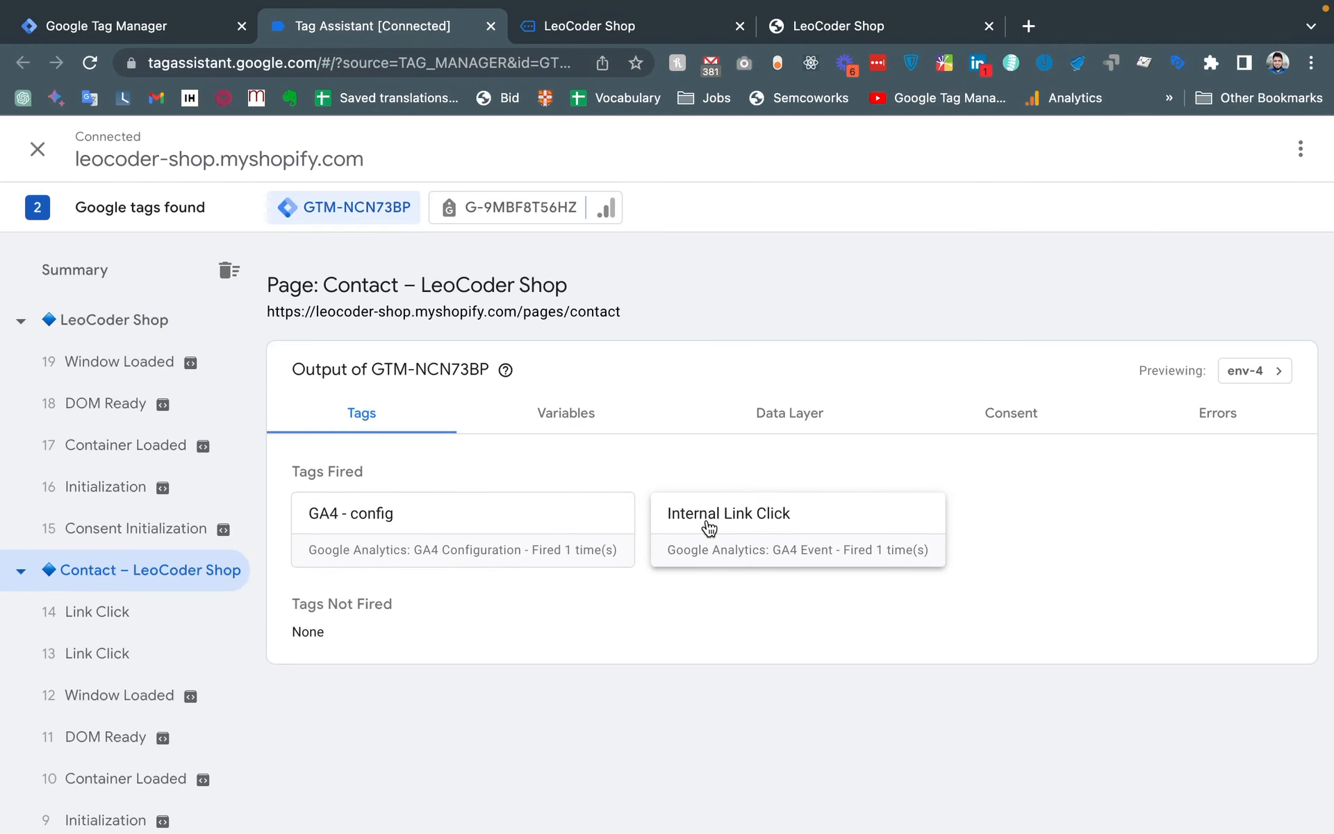
Follow the home page's "Shop all" link and check the LeoCoder Shop page's tags in Tag Assistant
{"action": "left_click", "coordinate": [649, 28]}
{"action": "scroll", "coordinate": [560, 351], "scroll_direction": "down", "scroll_amount": 10}
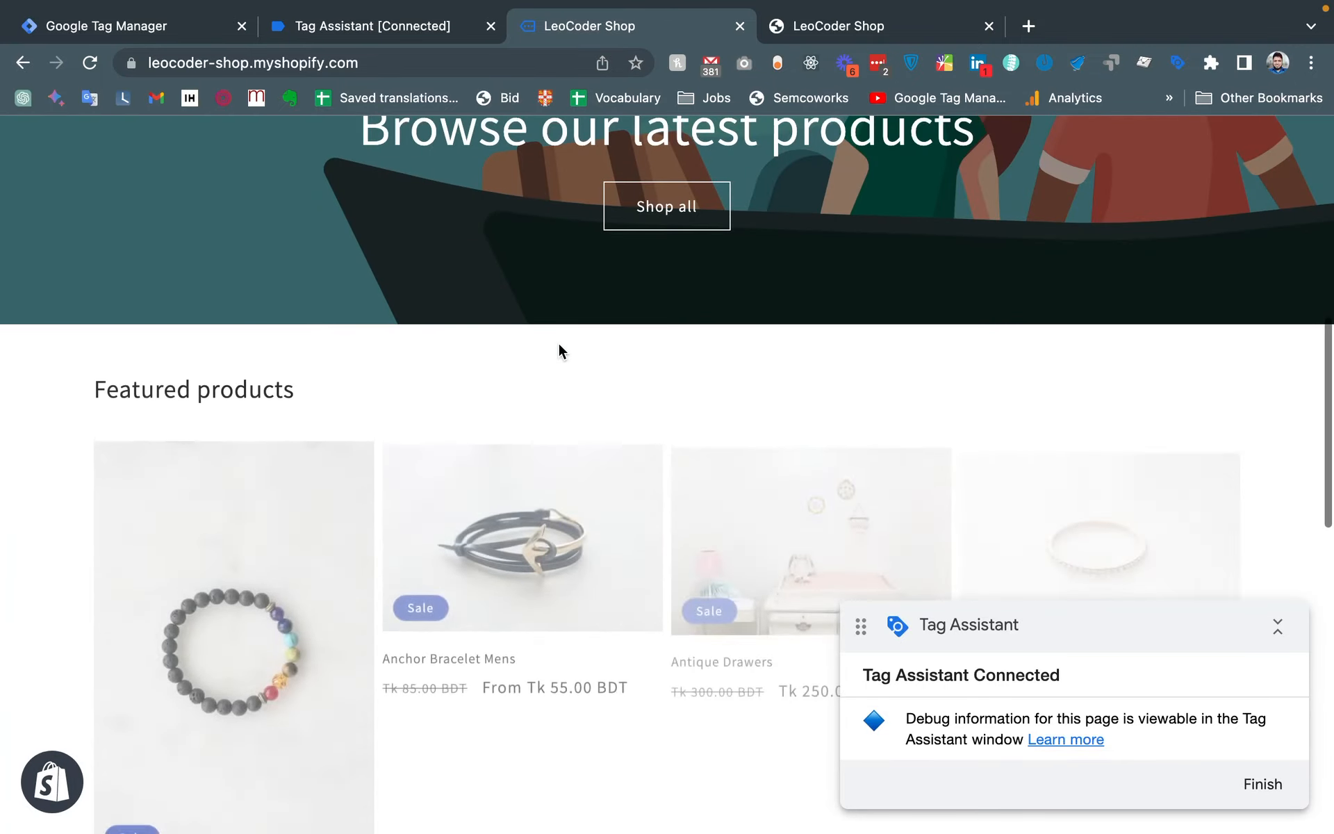
{"action": "left_click", "coordinate": [661, 206]}
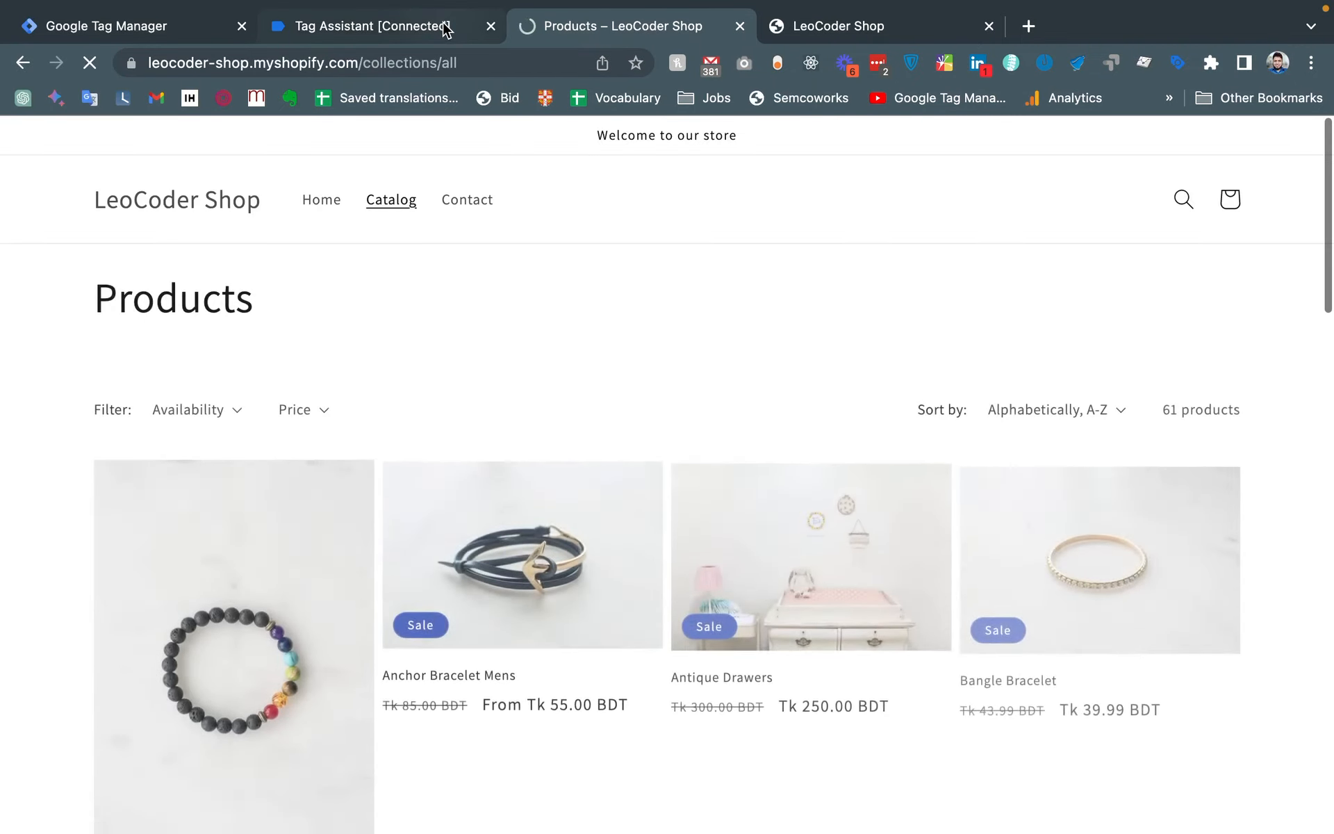
{"action": "left_click", "coordinate": [441, 26]}
{"action": "left_click", "coordinate": [143, 320]}
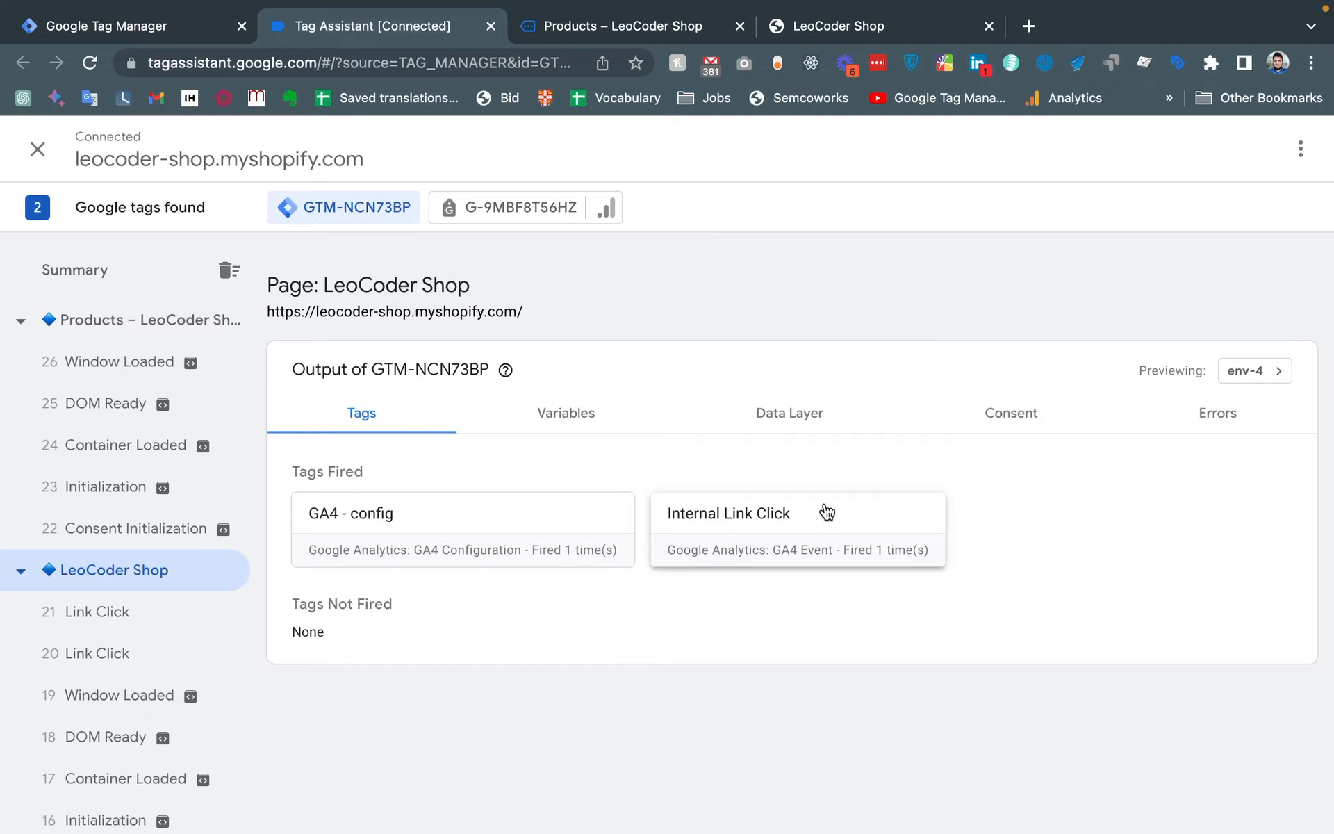
Locate the outbound Shopify link in the Products page footer and check that page's tags in Tag Assistant
{"action": "left_click", "coordinate": [587, 26]}
{"action": "scroll", "coordinate": [442, 650], "scroll_direction": "down", "scroll_amount": 10}
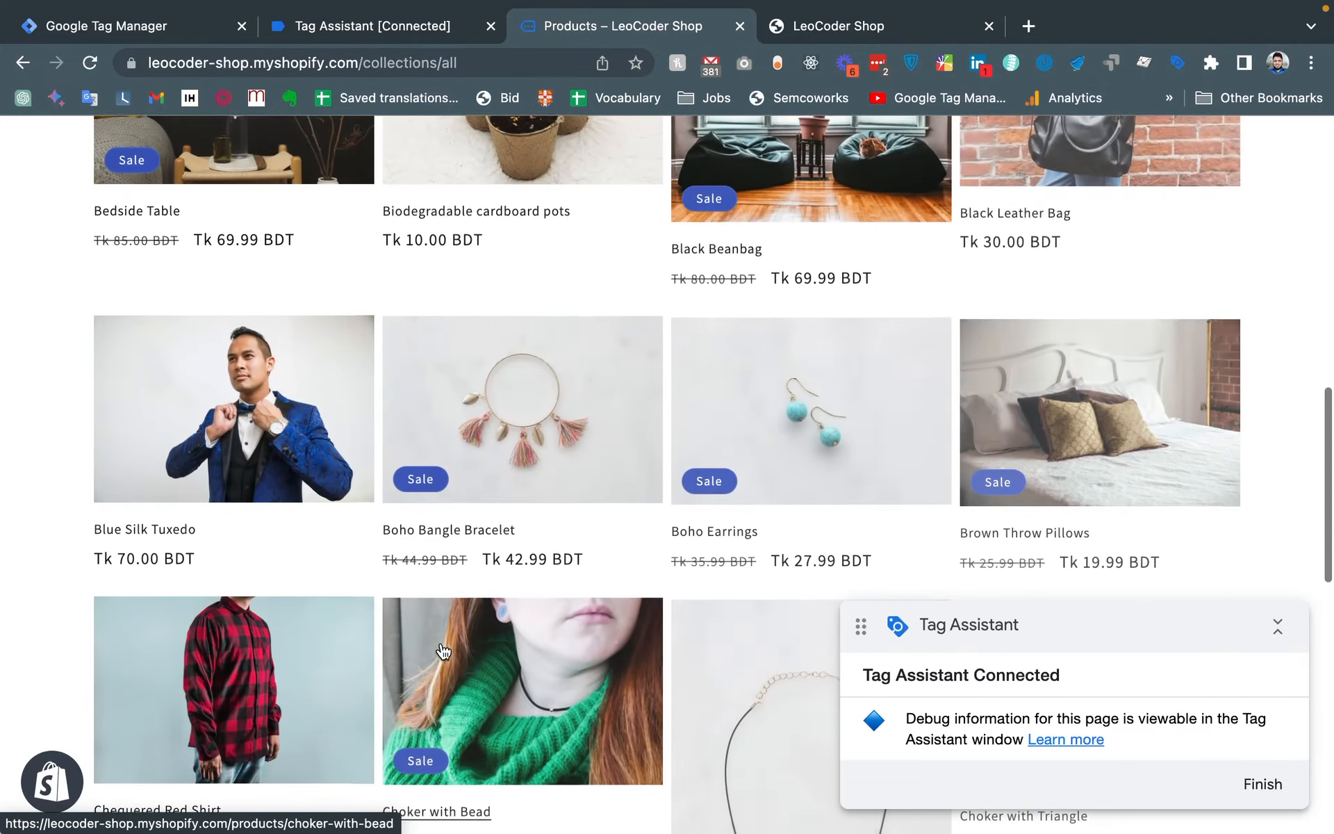
{"action": "scroll", "coordinate": [441, 650], "scroll_direction": "down", "scroll_amount": 10}
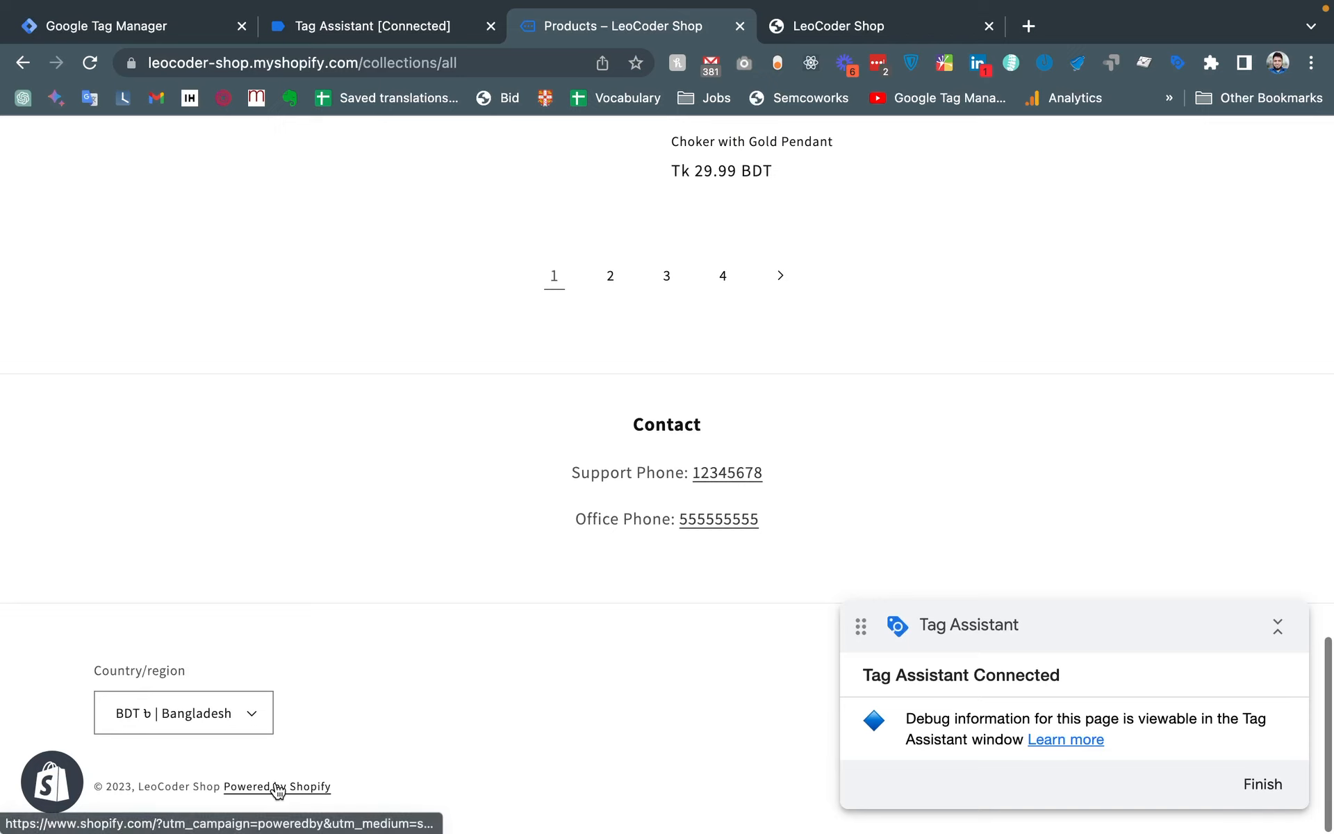
{"action": "left_click", "coordinate": [419, 31]}
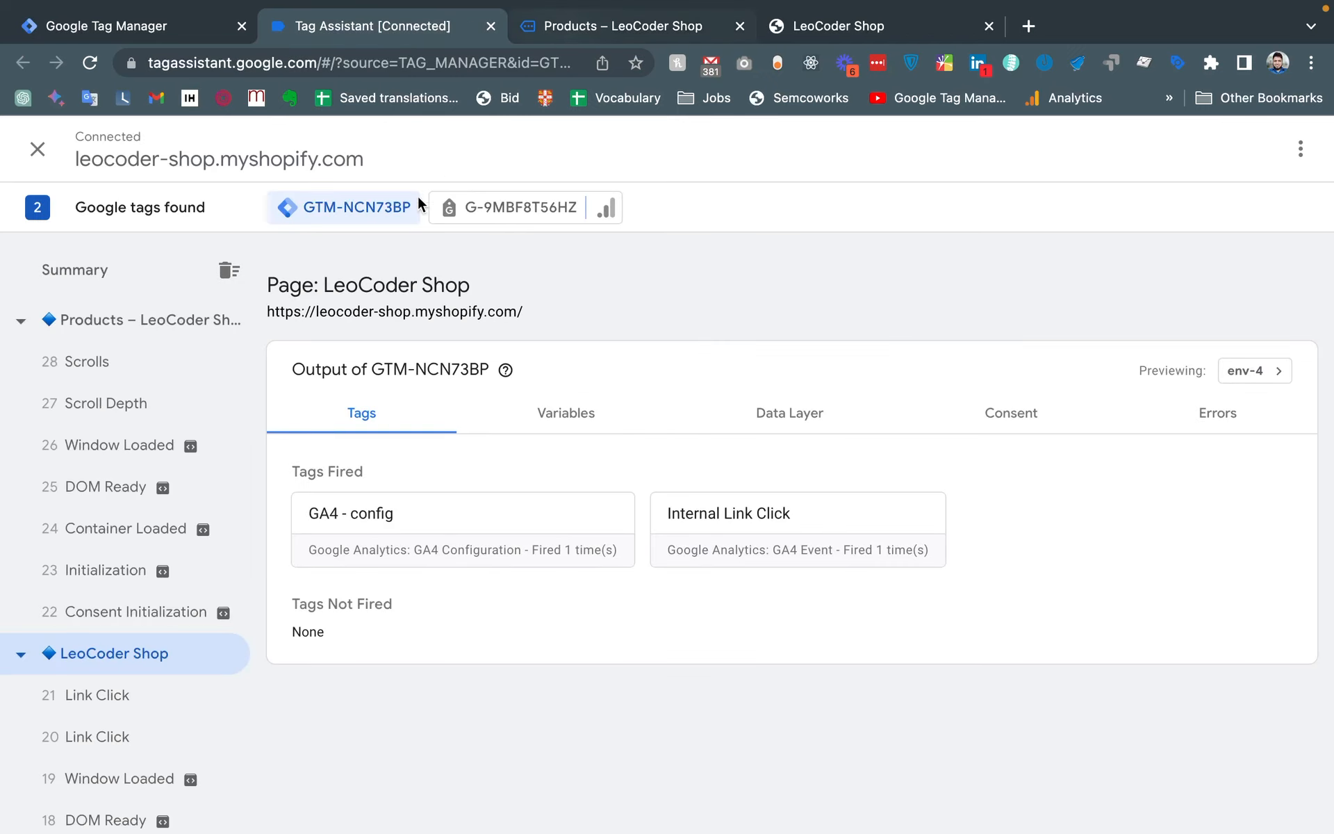
{"action": "left_click", "coordinate": [185, 324]}
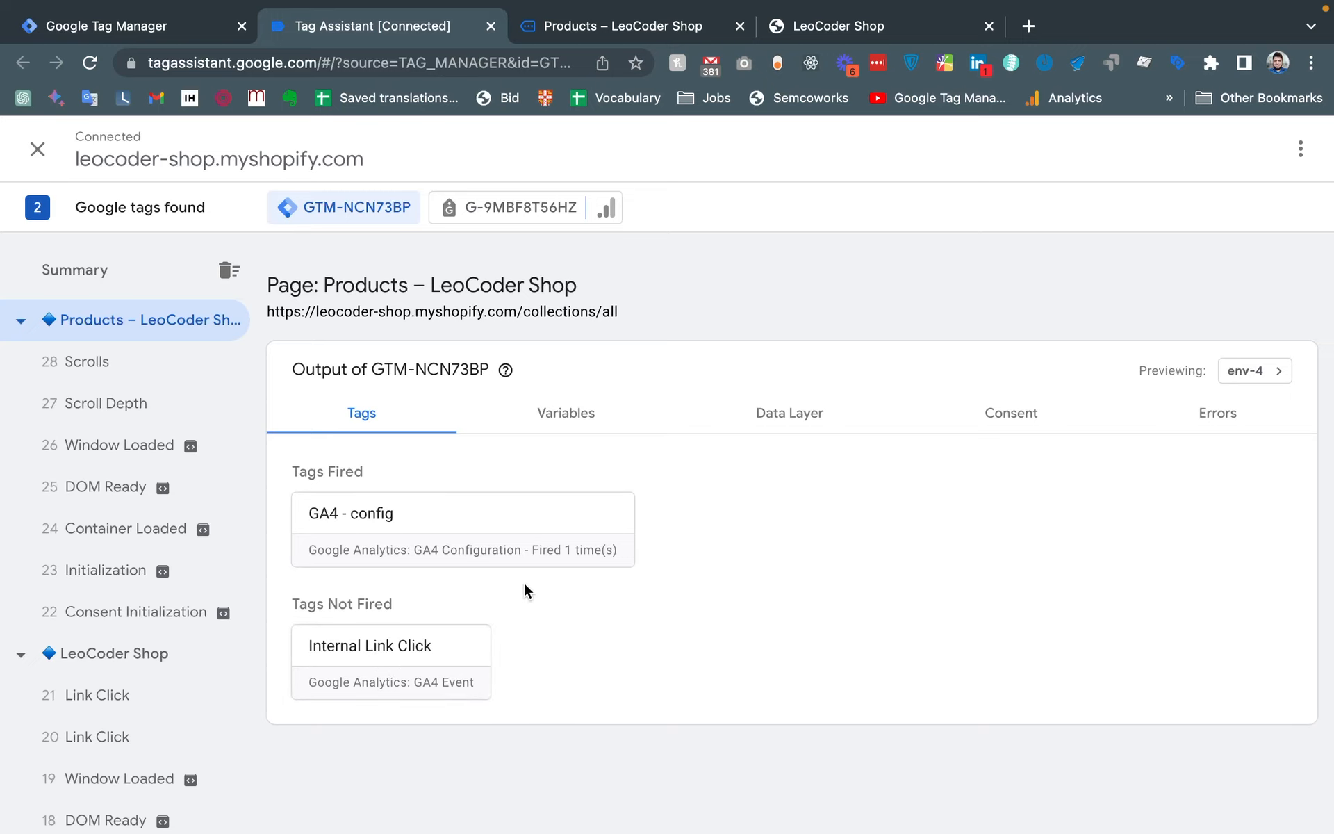
Open the outbound "Powered by Shopify" footer link and check the resulting Link Click event and the Products page's tags in Tag Assistant
{"action": "left_click", "coordinate": [610, 31]}
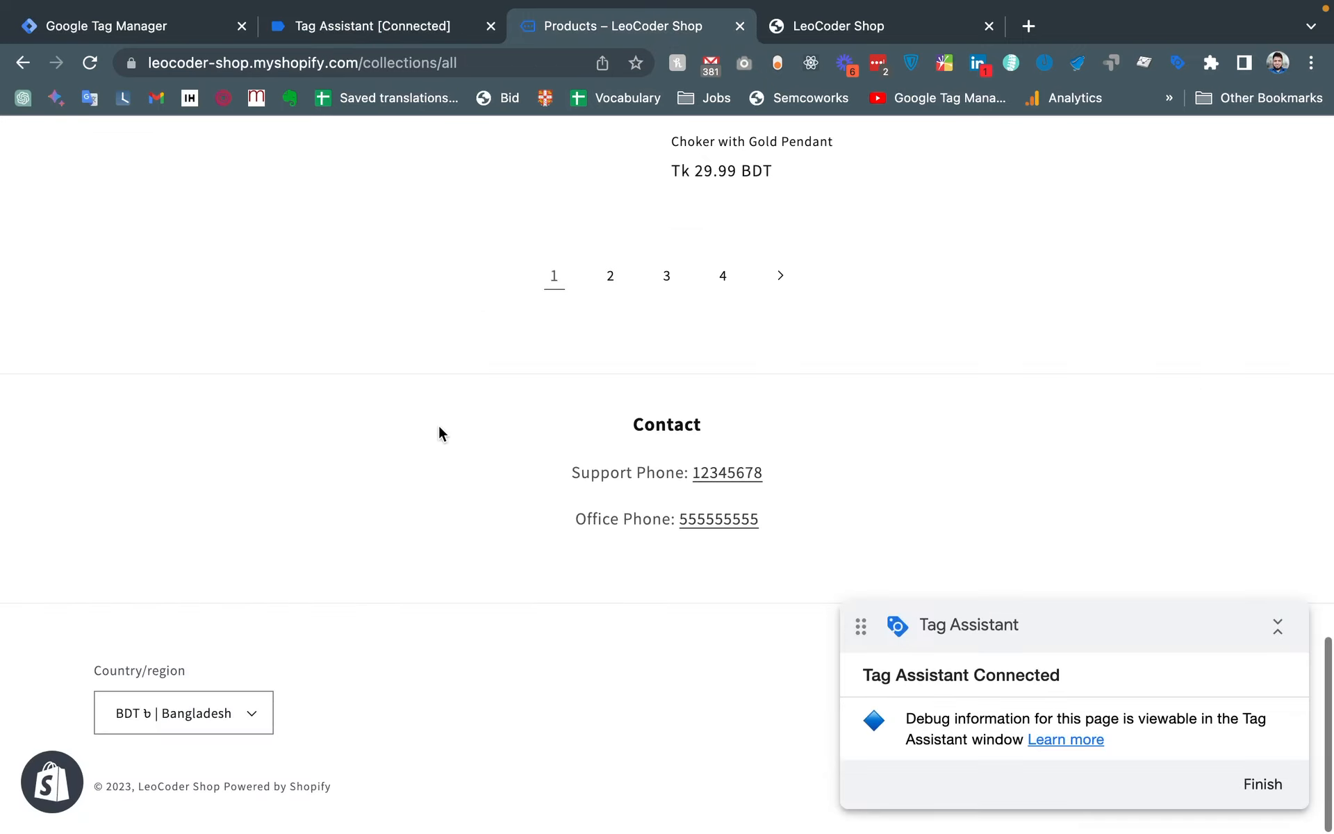
{"action": "left_click", "coordinate": [252, 793]}
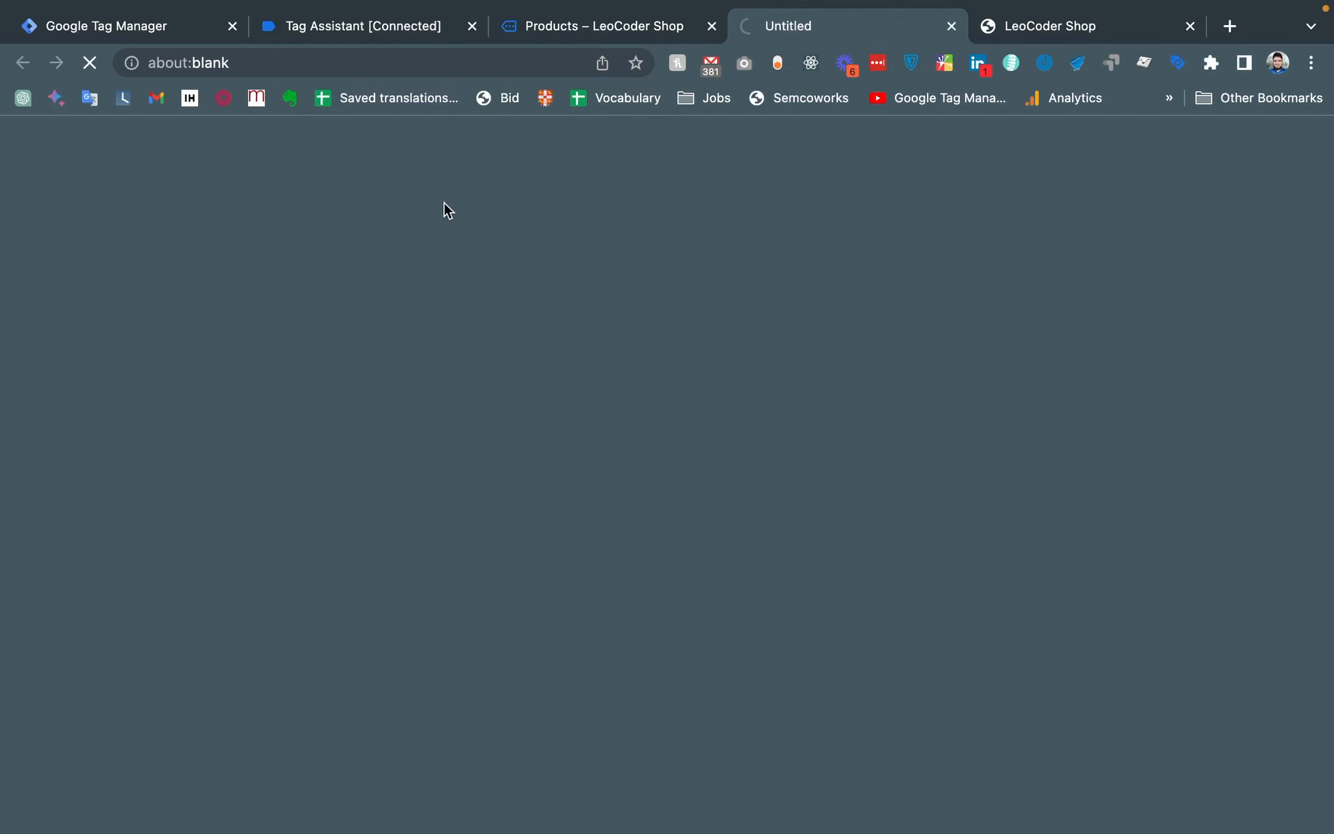
{"action": "left_click", "coordinate": [393, 39]}
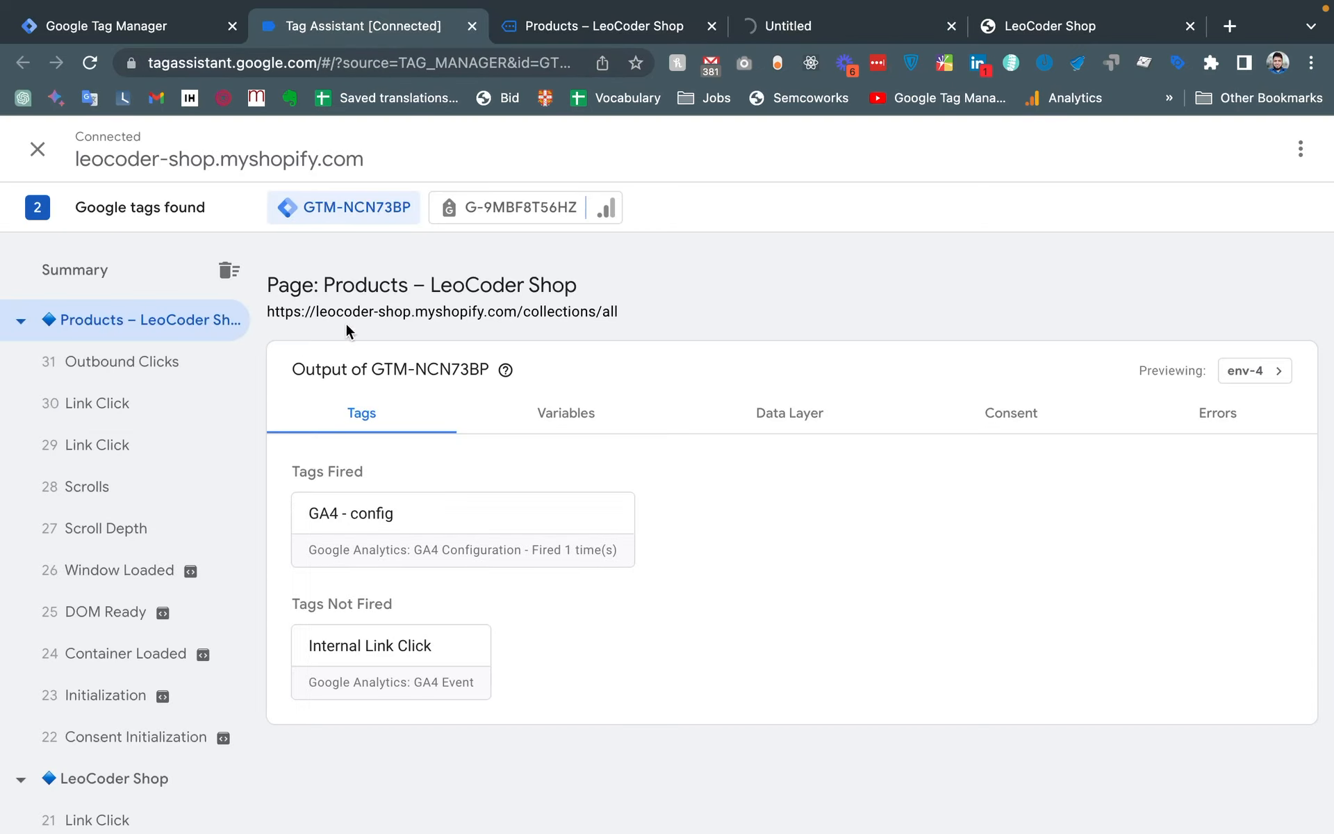
{"action": "left_click", "coordinate": [139, 401]}
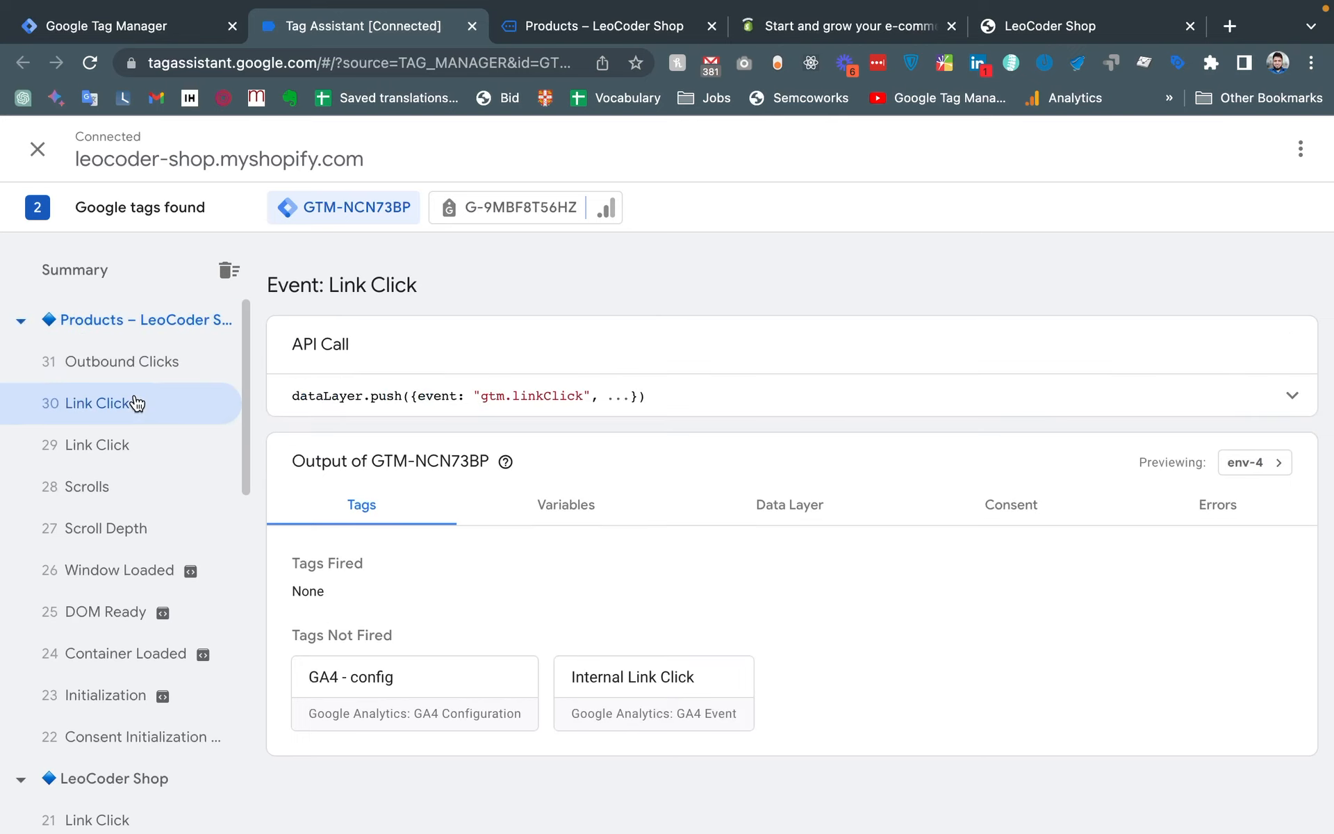
{"action": "left_click", "coordinate": [118, 380]}
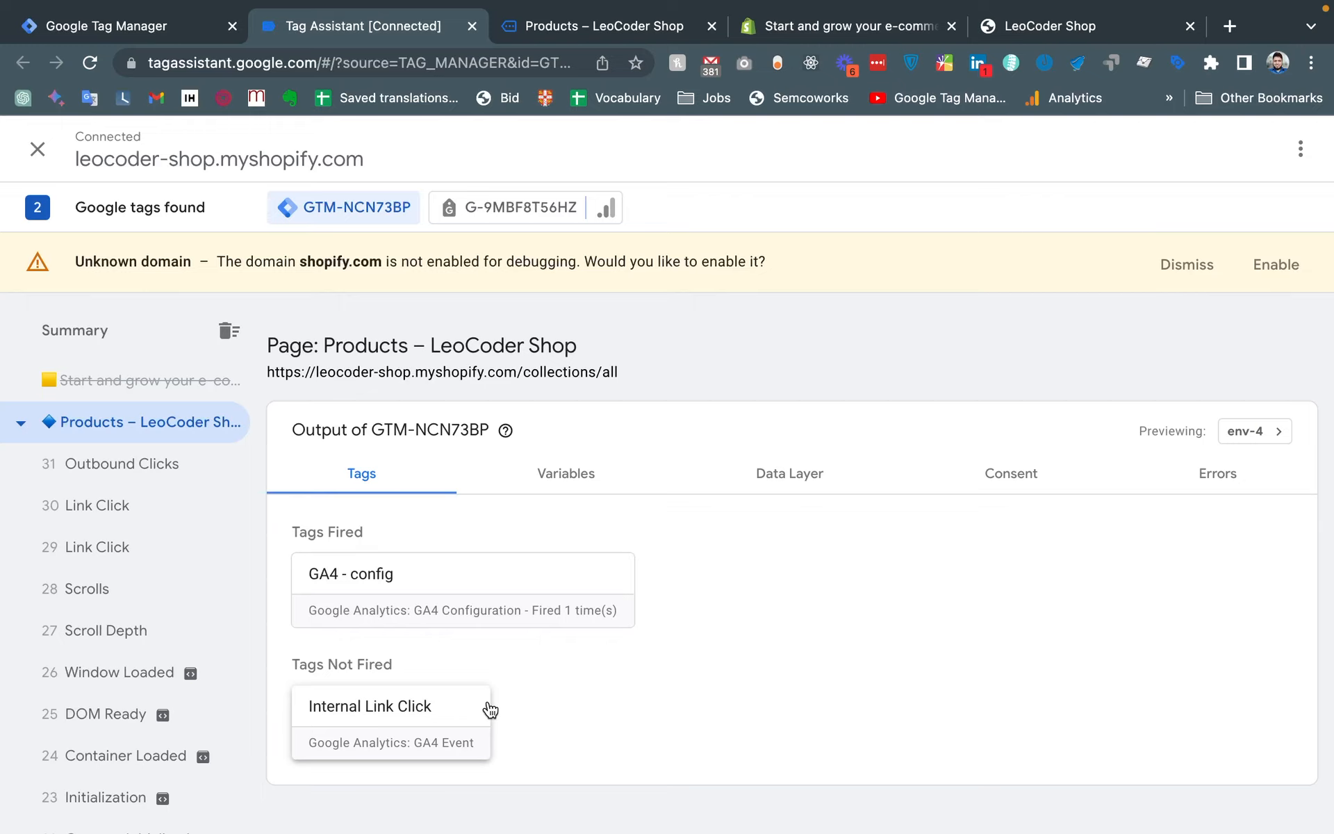
Return to the shop's home page through the LeoCoder Shop logo link and browse to the featured products
{"action": "left_click", "coordinate": [563, 25]}
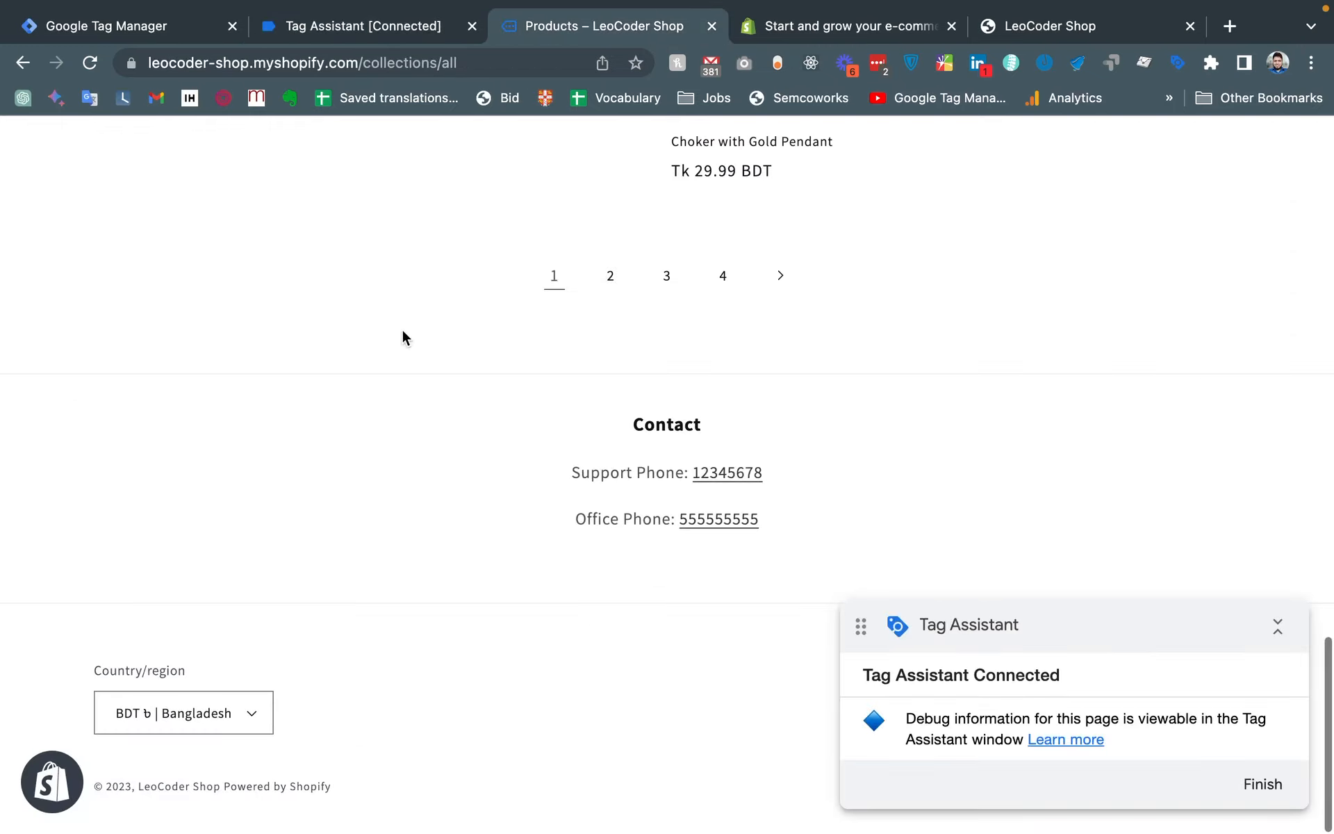
{"action": "scroll", "coordinate": [402, 331], "scroll_direction": "up", "scroll_amount": 20}
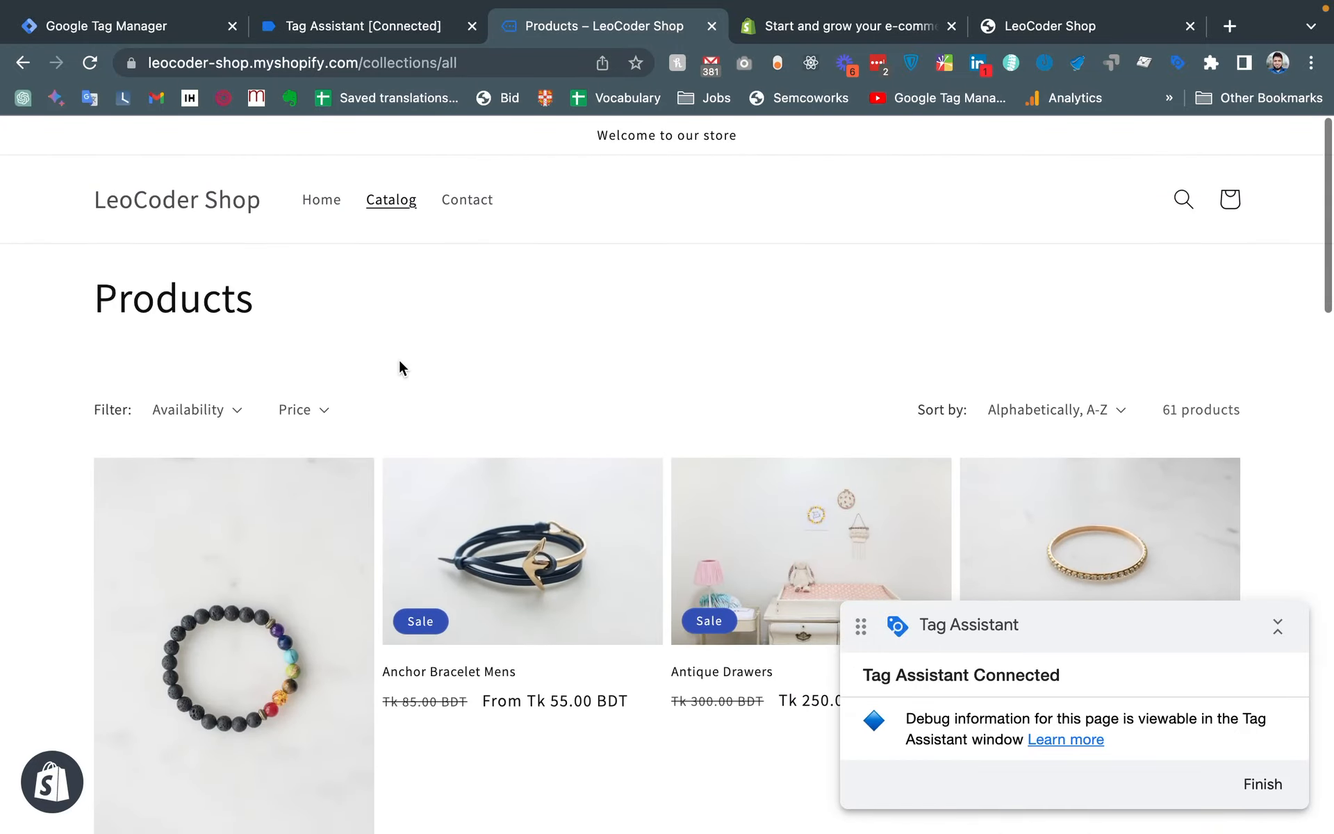
{"action": "left_click", "coordinate": [208, 207]}
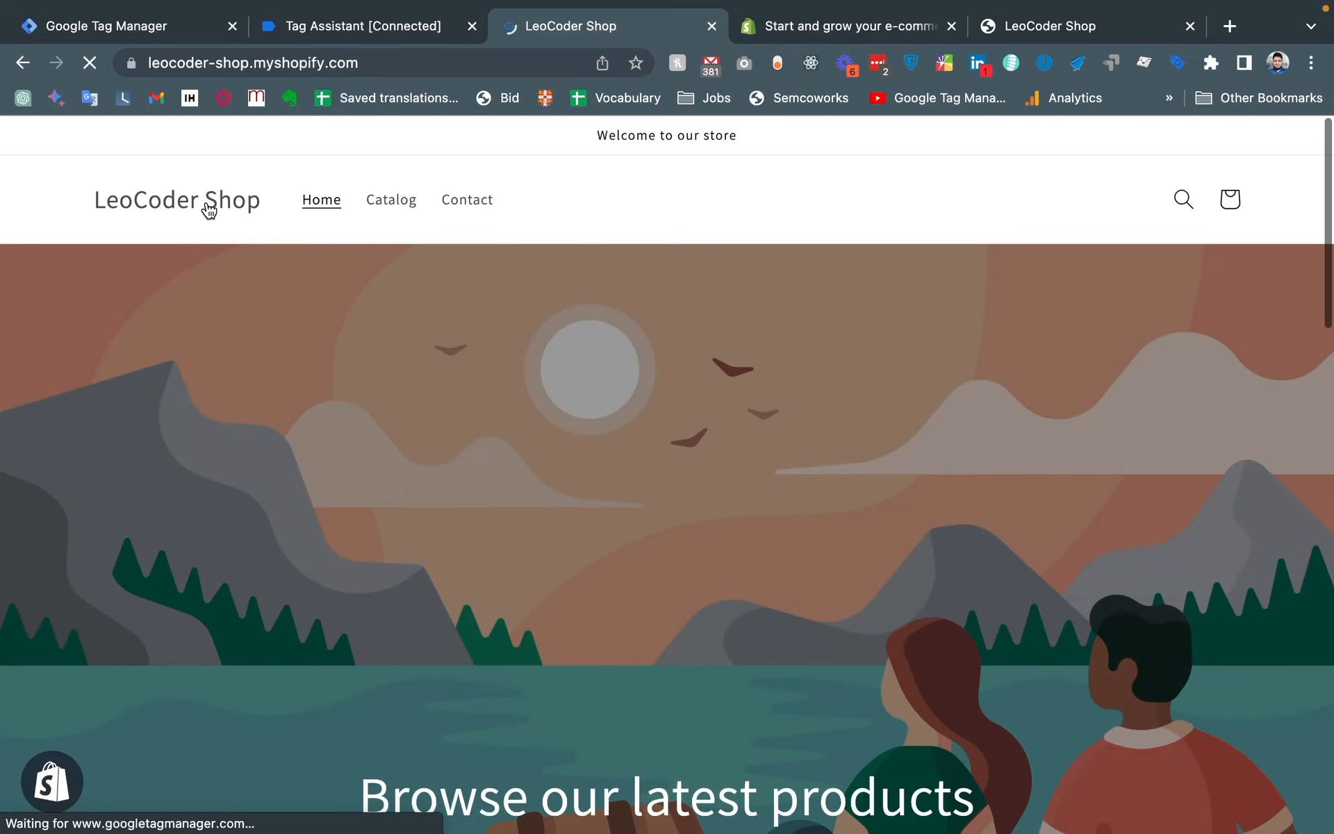
{"action": "scroll", "coordinate": [263, 533], "scroll_direction": "down", "scroll_amount": 4}
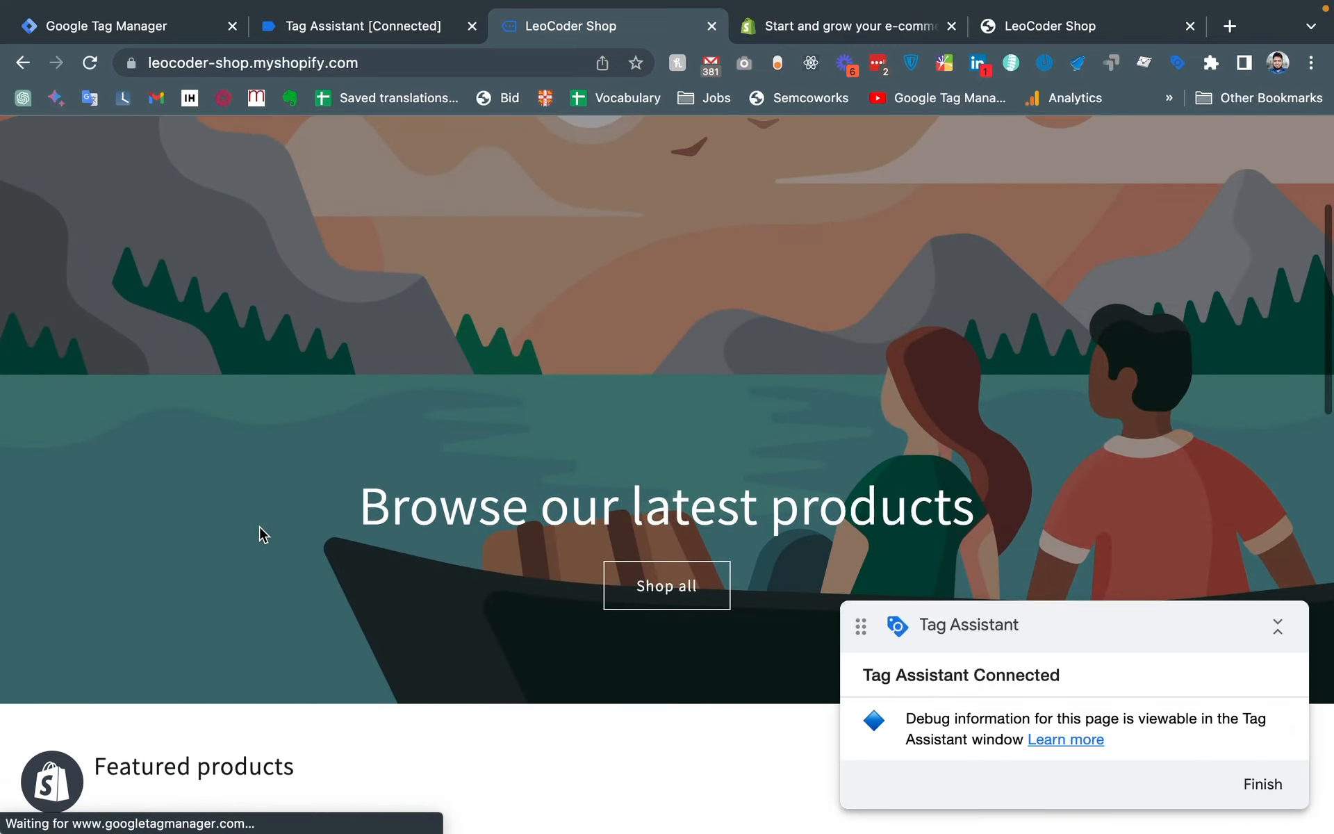
{"action": "scroll", "coordinate": [263, 534], "scroll_direction": "down", "scroll_amount": 9}
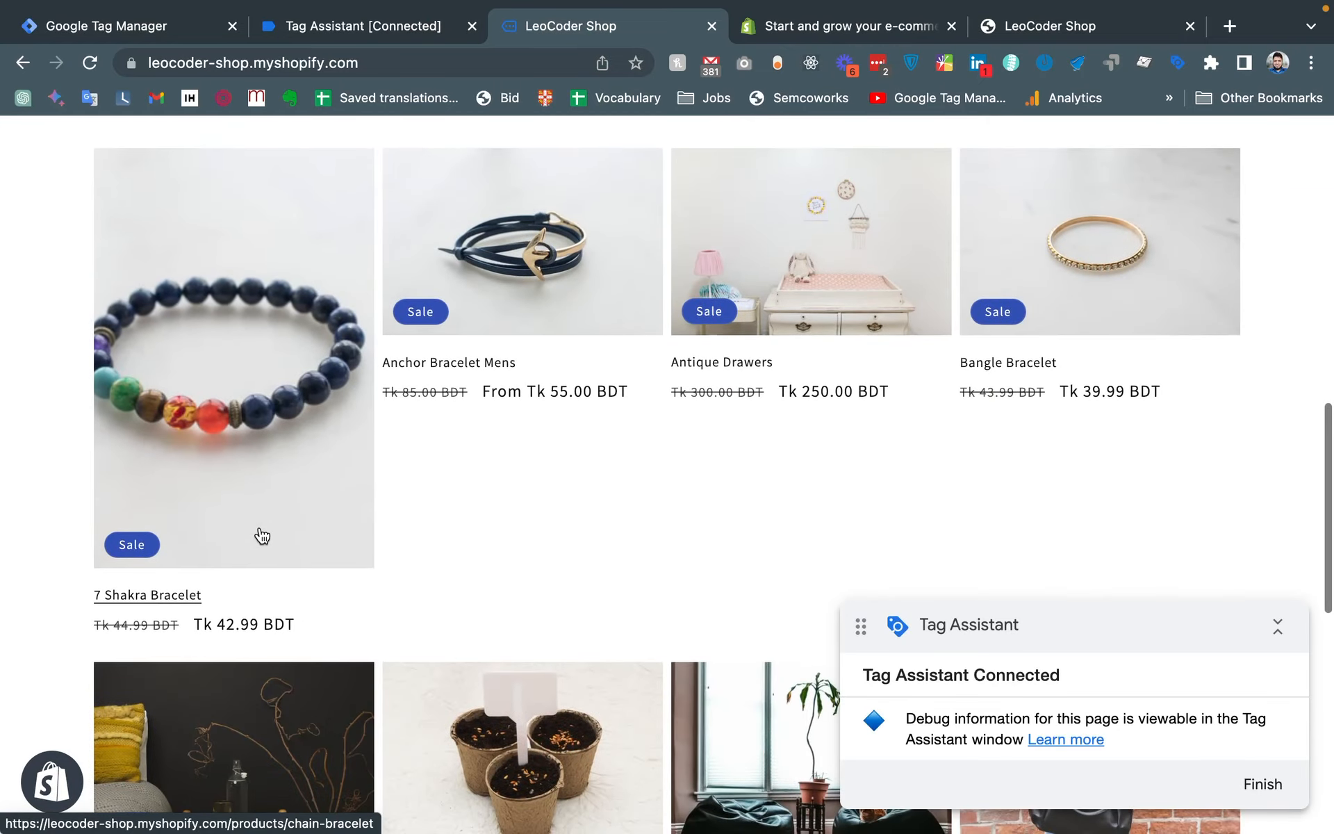